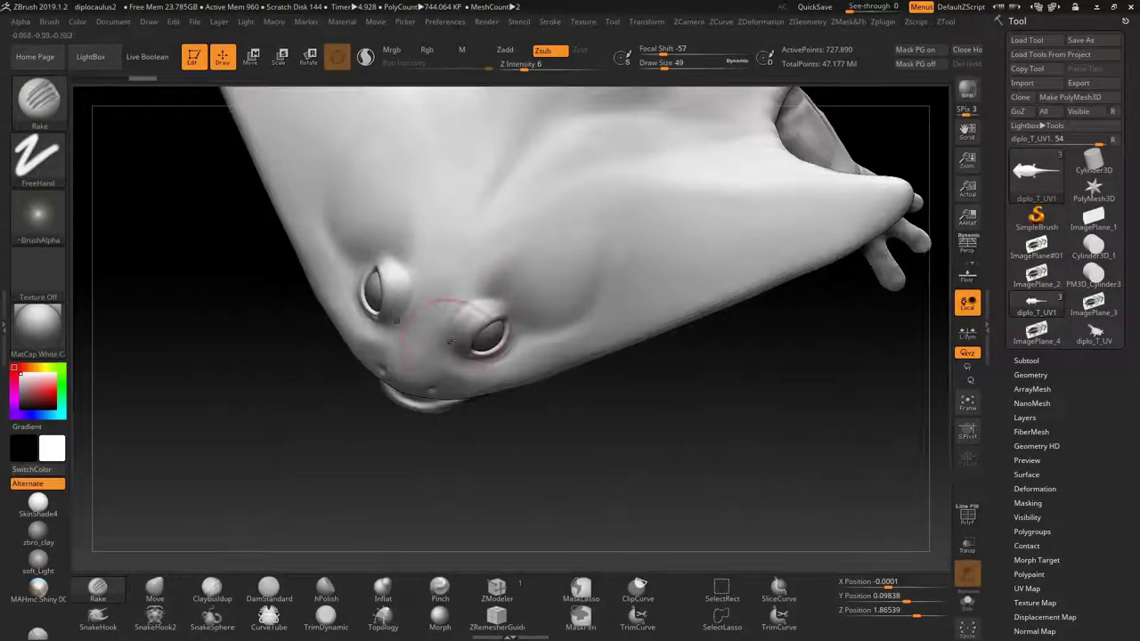
Step: Orbit and zoom in on the two rounded openings under the snout
{"action": "right_click_drag", "start_coordinate": [449, 341], "coordinate": [549, 433]}
{"action": "scroll", "coordinate": [407, 258], "scroll_direction": "up", "scroll_amount": 2}
{"action": "scroll", "coordinate": [384, 365], "scroll_direction": "up", "scroll_amount": 2}
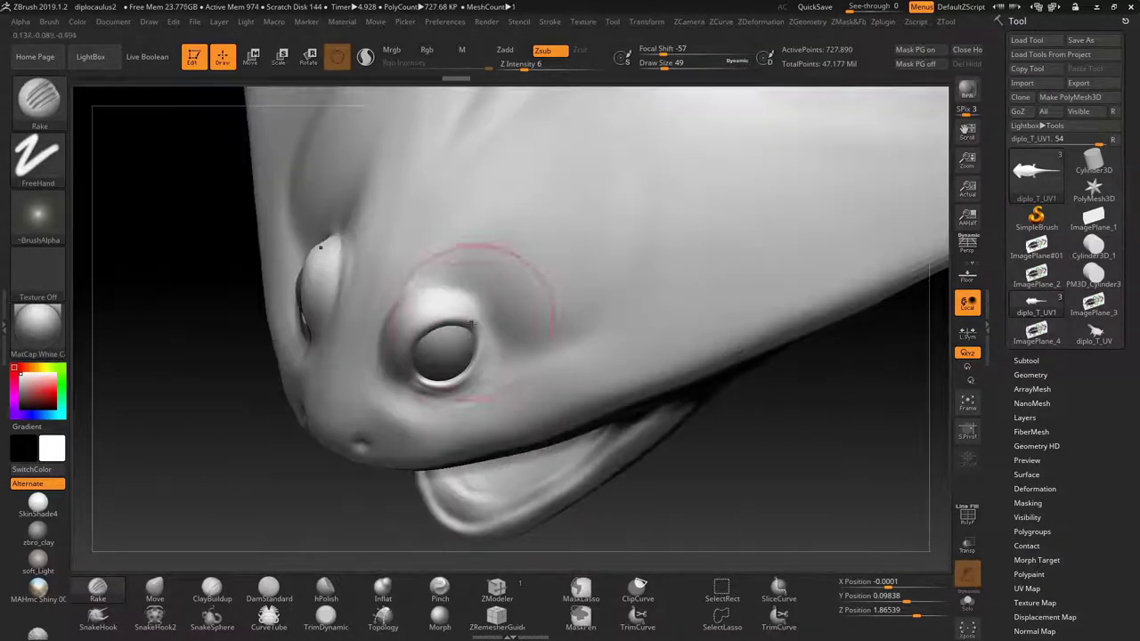
{"action": "right_click_drag", "start_coordinate": [472, 326], "coordinate": [466, 376]}
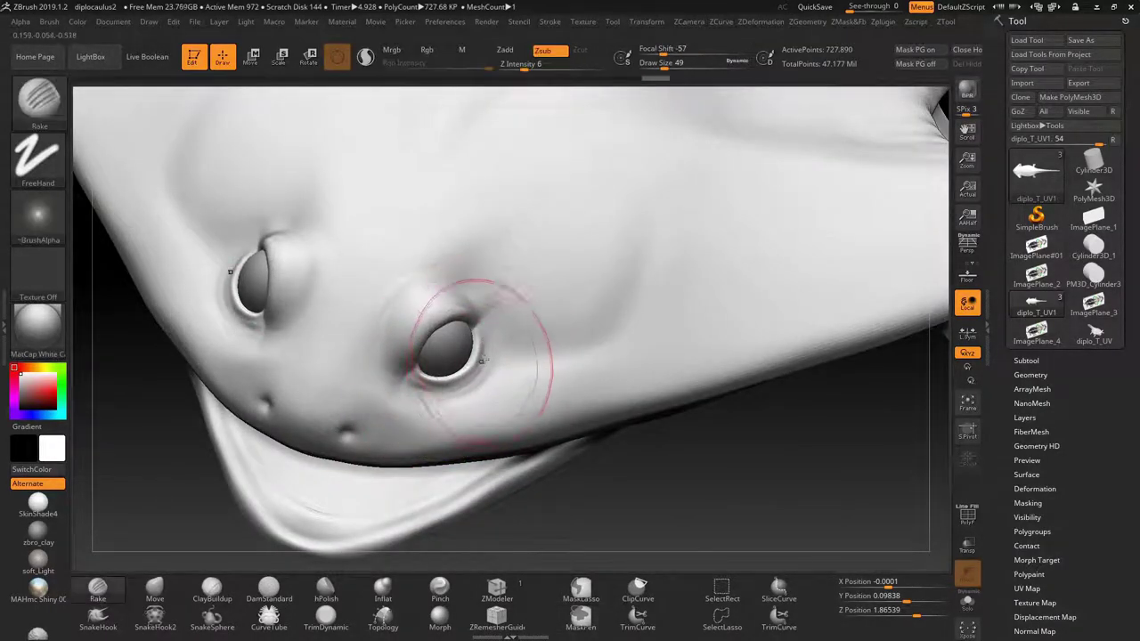
{"action": "mouse_move", "coordinate": [473, 373]}
{"action": "right_mouse_down"}
{"action": "mouse_move", "coordinate": [600, 501]}
{"action": "mouse_move", "coordinate": [652, 481]}
{"action": "mouse_move", "coordinate": [624, 428]}
{"action": "right_mouse_up"}
Step: Sculpt refined rims and creases around both snout openings with ClayBuildup
{"action": "left_click", "coordinate": [212, 588]}
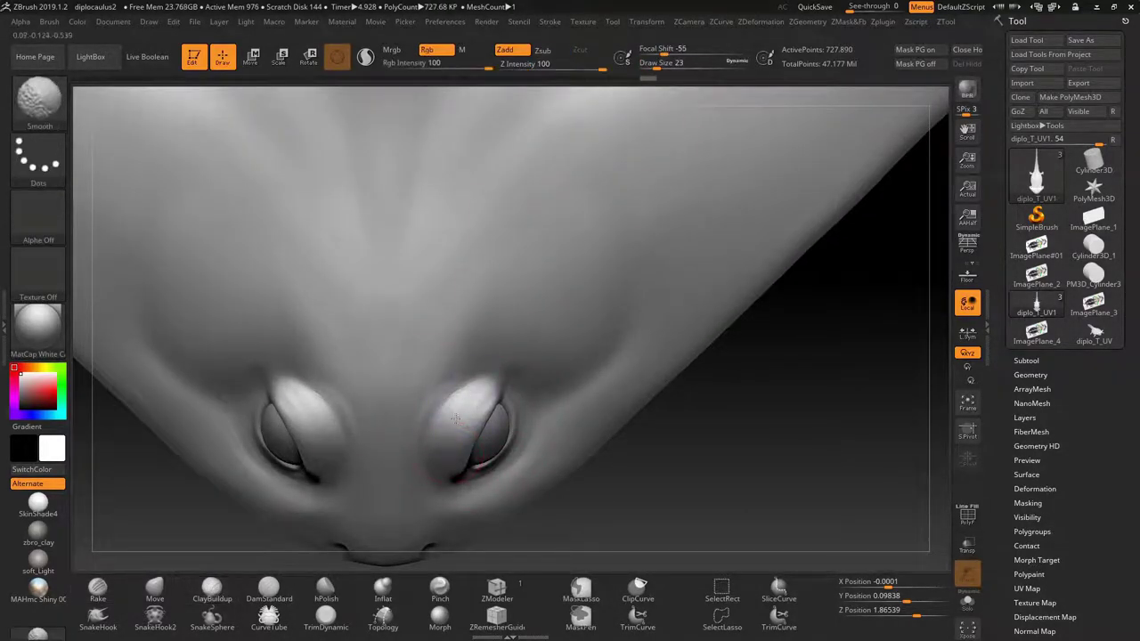
{"action": "mouse_move", "coordinate": [784, 223]}
{"action": "right_mouse_down"}
{"action": "mouse_move", "coordinate": [892, 187]}
{"action": "mouse_move", "coordinate": [763, 402]}
{"action": "mouse_move", "coordinate": [540, 491]}
{"action": "mouse_move", "coordinate": [592, 129]}
{"action": "right_mouse_up"}
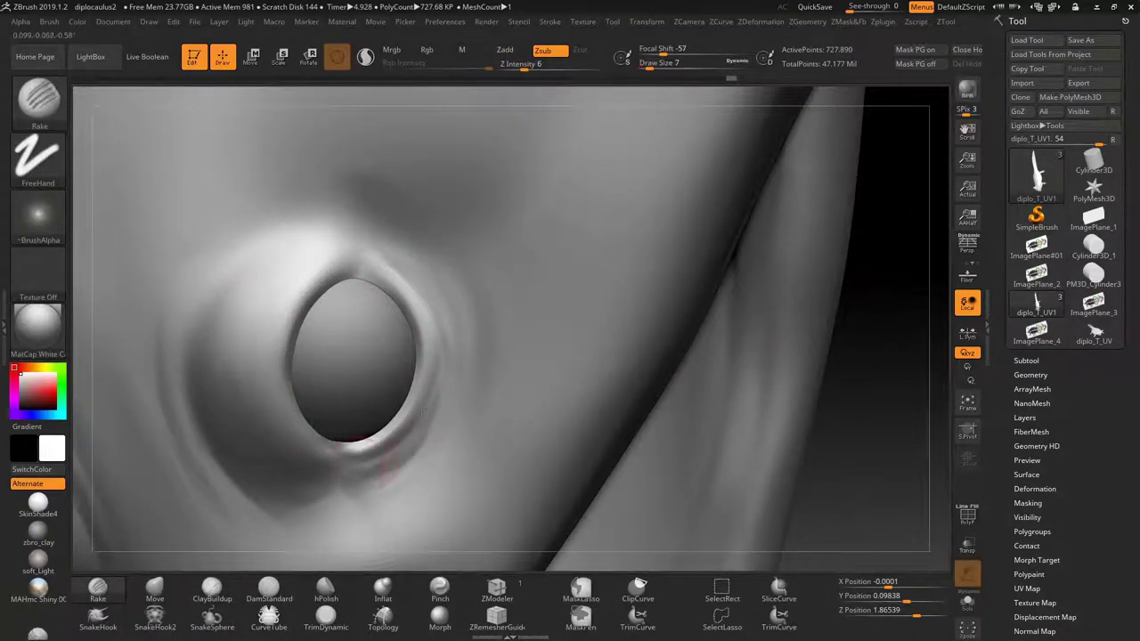
{"action": "mouse_move", "coordinate": [375, 474]}
{"action": "right_mouse_down"}
{"action": "mouse_move", "coordinate": [367, 256]}
{"action": "mouse_move", "coordinate": [547, 158]}
{"action": "mouse_move", "coordinate": [457, 337]}
{"action": "right_mouse_up"}
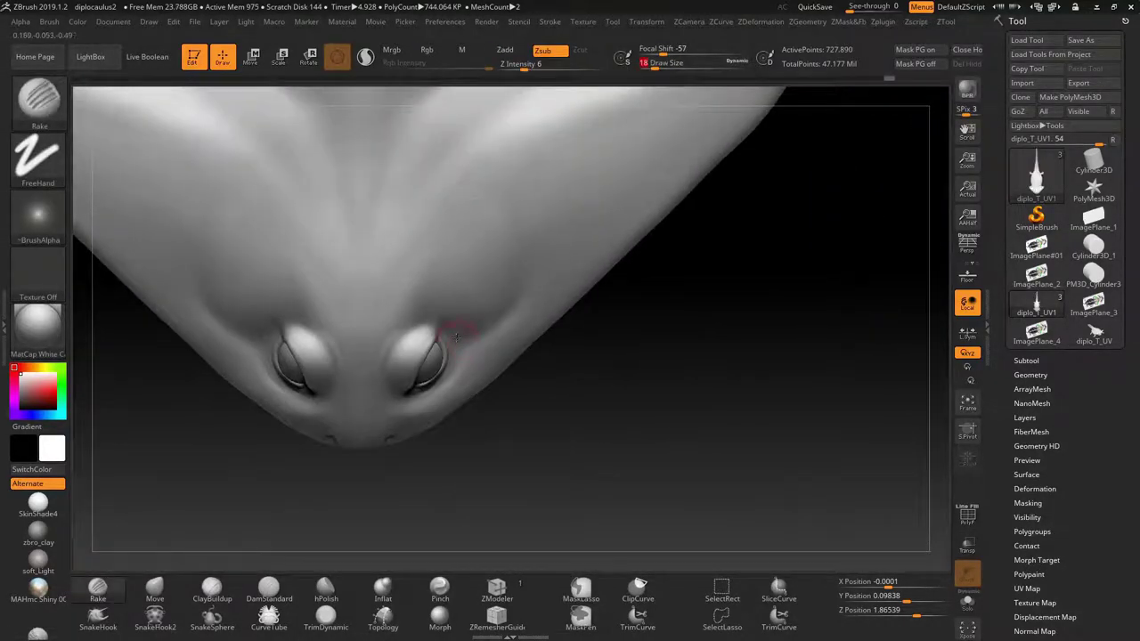
{"action": "mouse_move", "coordinate": [522, 290]}
{"action": "right_mouse_down"}
{"action": "mouse_move", "coordinate": [718, 390]}
{"action": "mouse_move", "coordinate": [778, 326]}
{"action": "mouse_move", "coordinate": [720, 348]}
{"action": "mouse_move", "coordinate": [476, 310]}
{"action": "right_mouse_up"}
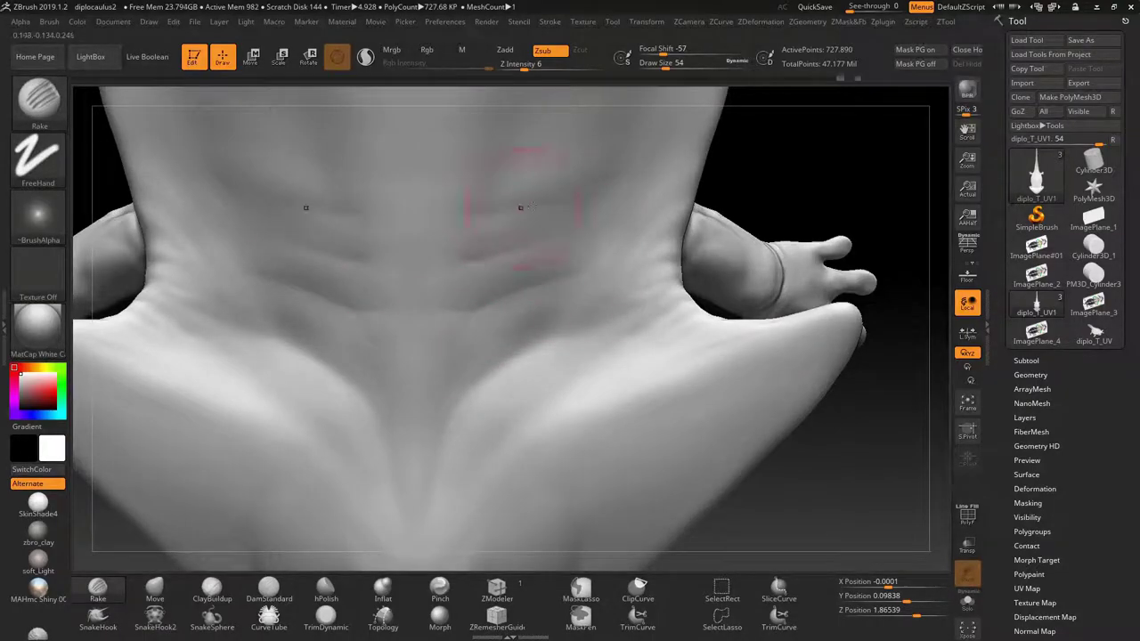
Step: Rake horizontal Zsub wrinkles over the throat, neck and chest between both forelimbs
{"action": "right_click_drag", "start_coordinate": [520, 208], "coordinate": [462, 315]}
{"action": "right_click_drag", "start_coordinate": [605, 209], "coordinate": [665, 250]}
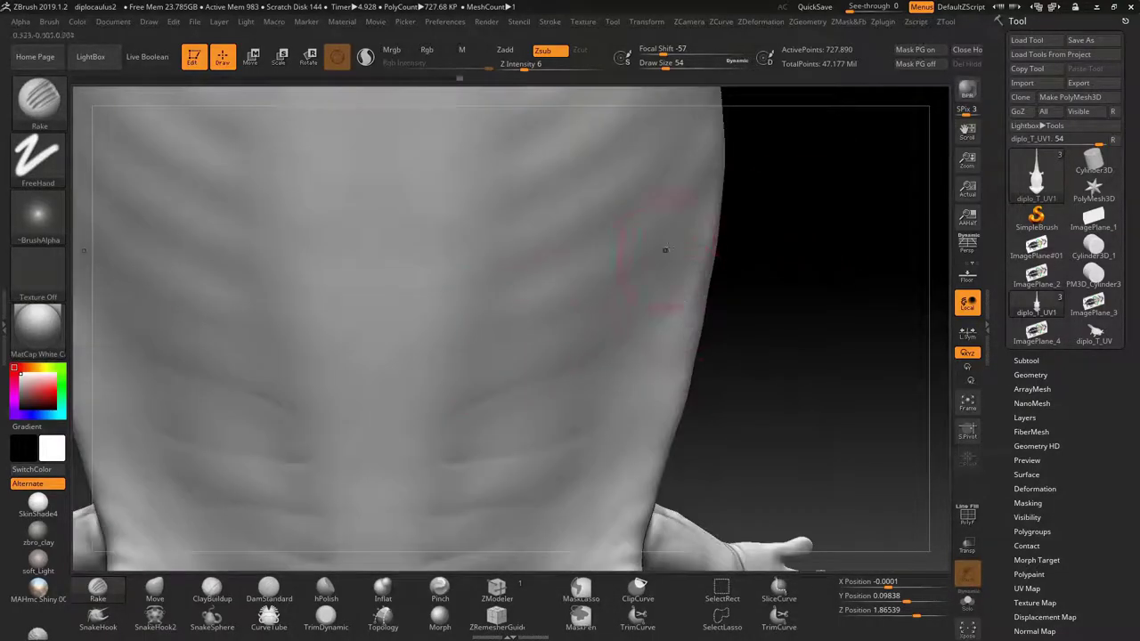
{"action": "mouse_move", "coordinate": [477, 282]}
{"action": "right_mouse_down"}
{"action": "mouse_move", "coordinate": [575, 298]}
{"action": "mouse_move", "coordinate": [629, 199]}
{"action": "mouse_move", "coordinate": [763, 383]}
{"action": "mouse_move", "coordinate": [565, 267]}
{"action": "mouse_move", "coordinate": [387, 242]}
{"action": "mouse_move", "coordinate": [425, 283]}
{"action": "right_mouse_up"}
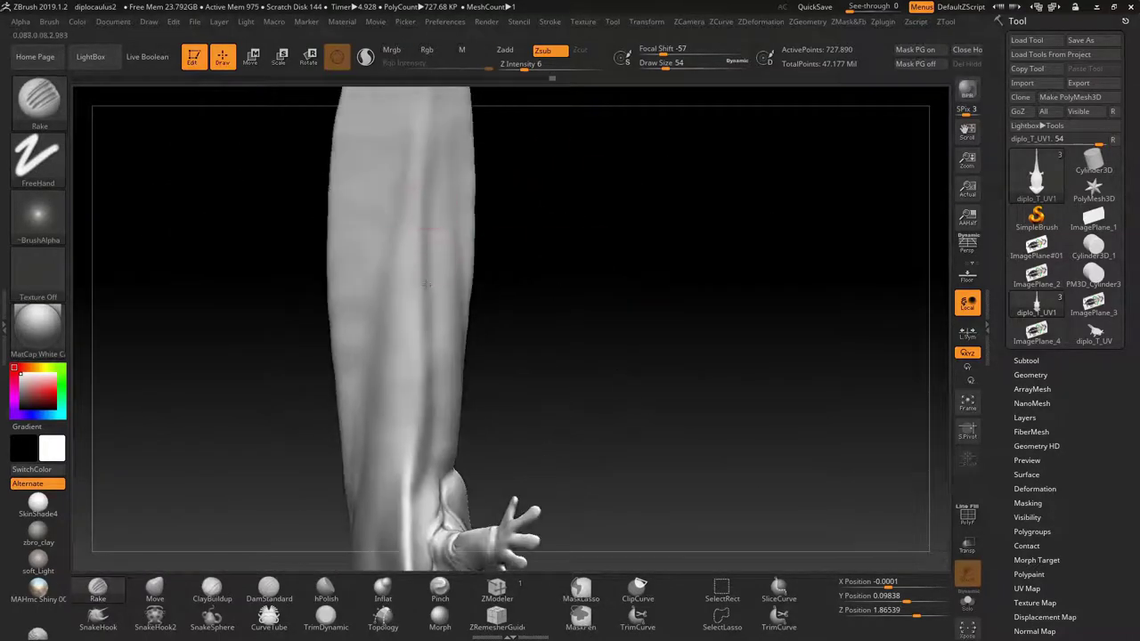
{"action": "mouse_move", "coordinate": [434, 377]}
{"action": "right_mouse_down"}
{"action": "mouse_move", "coordinate": [445, 305]}
{"action": "mouse_move", "coordinate": [407, 344]}
{"action": "mouse_move", "coordinate": [650, 267]}
{"action": "mouse_move", "coordinate": [677, 324]}
{"action": "mouse_move", "coordinate": [761, 422]}
{"action": "mouse_move", "coordinate": [598, 196]}
{"action": "right_mouse_up"}
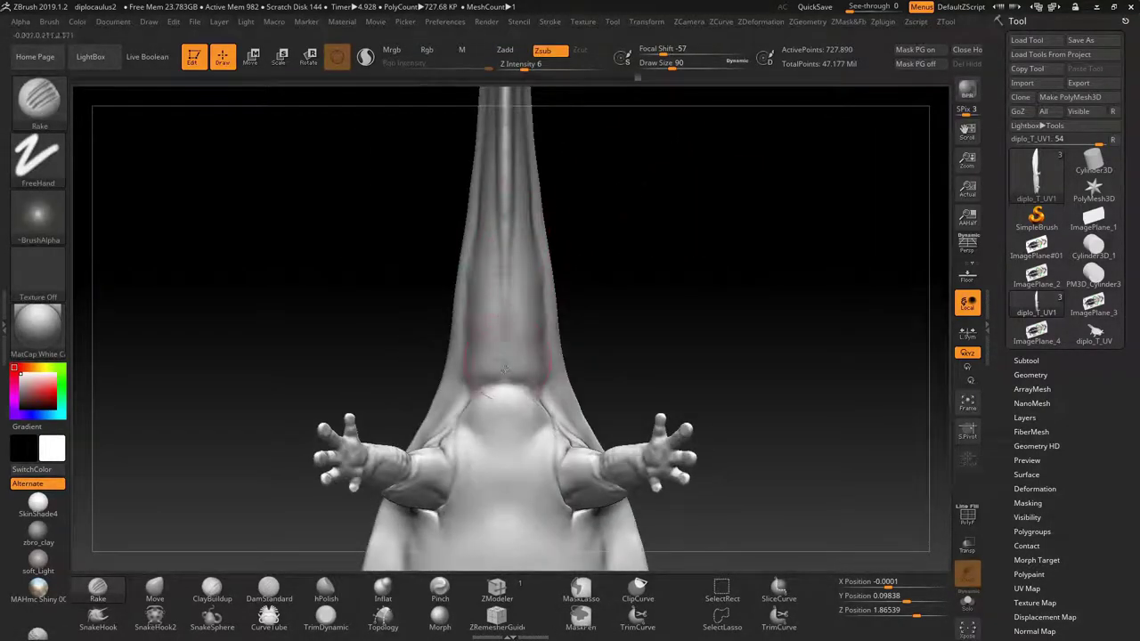
{"action": "right_click_drag", "start_coordinate": [504, 369], "coordinate": [464, 197]}
{"action": "mouse_move", "coordinate": [481, 264]}
{"action": "right_mouse_down"}
{"action": "mouse_move", "coordinate": [662, 255]}
{"action": "mouse_move", "coordinate": [615, 285]}
{"action": "mouse_move", "coordinate": [575, 290]}
{"action": "right_mouse_up"}
{"action": "right_click_drag", "start_coordinate": [777, 334], "coordinate": [524, 266], "text": "alt"}
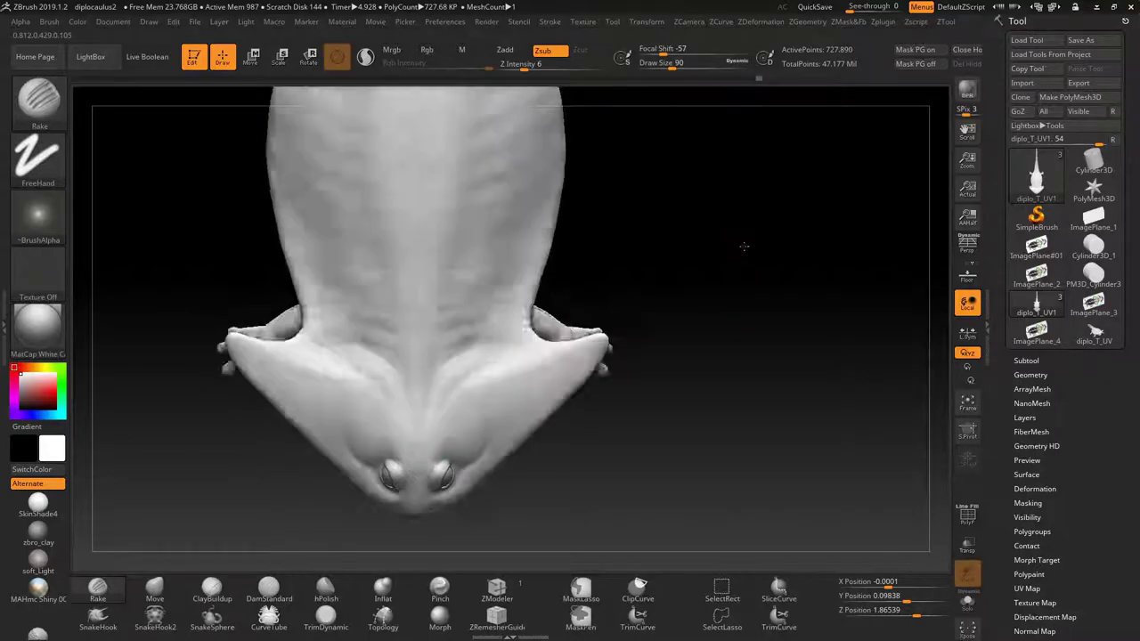
{"action": "right_click_drag", "start_coordinate": [459, 358], "coordinate": [673, 65], "text": "alt"}
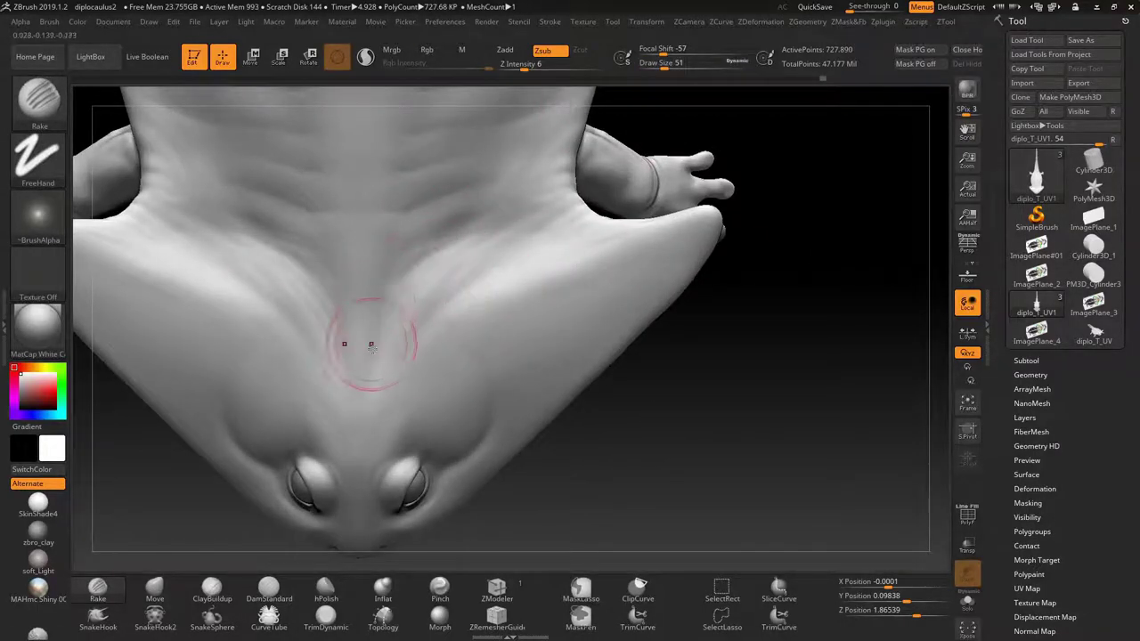
{"action": "mouse_move", "coordinate": [473, 276]}
{"action": "right_mouse_down"}
{"action": "mouse_move", "coordinate": [738, 394]}
{"action": "mouse_move", "coordinate": [461, 248]}
{"action": "right_mouse_up"}
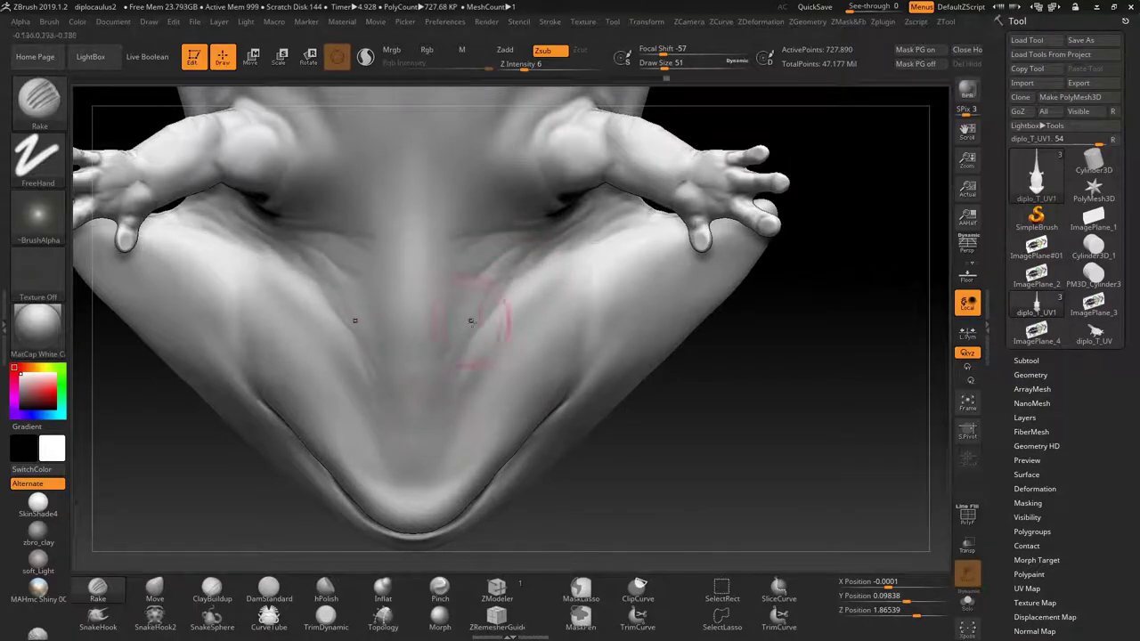
{"action": "mouse_move", "coordinate": [736, 404]}
{"action": "right_mouse_down"}
{"action": "mouse_move", "coordinate": [489, 284]}
{"action": "mouse_move", "coordinate": [437, 241]}
{"action": "right_mouse_up"}
Step: Build up skin folds with ClayBuildup (BC) where the arm meets the body
{"action": "key", "text": "b"}
{"action": "key", "text": "c"}
{"action": "key", "text": "b"}
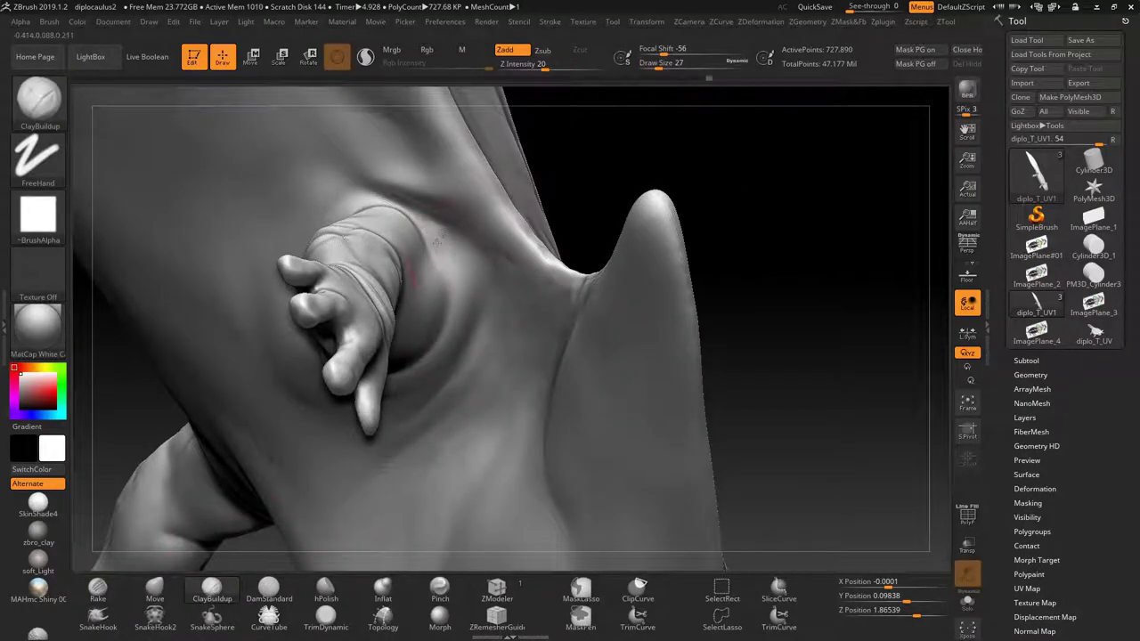
{"action": "right_click_drag", "start_coordinate": [454, 328], "coordinate": [428, 219]}
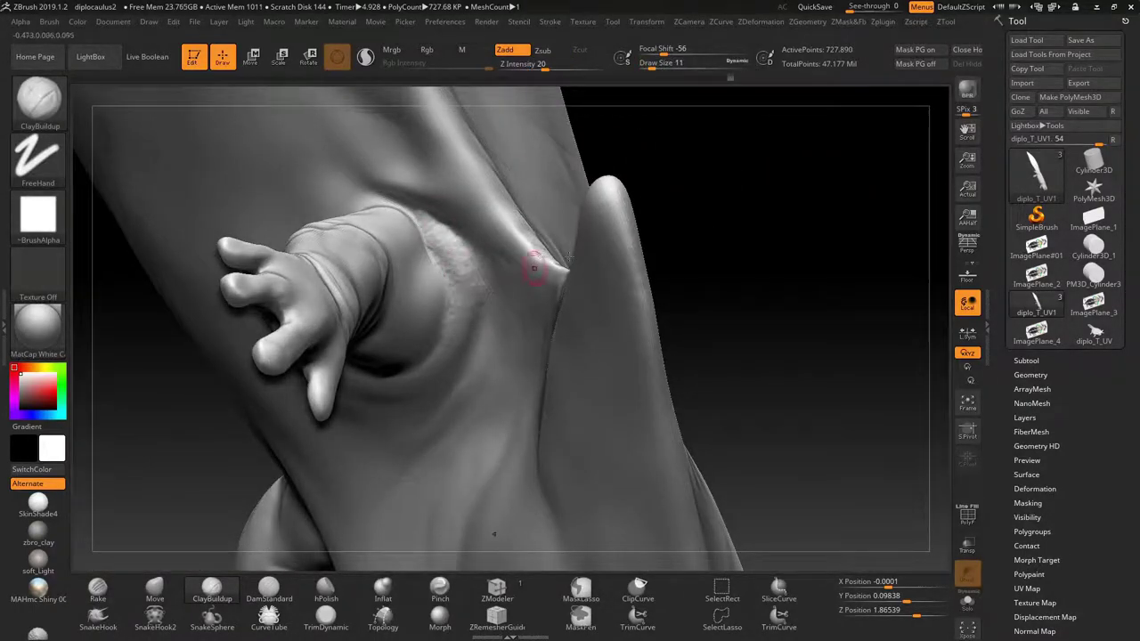
{"action": "right_click_drag", "start_coordinate": [534, 268], "coordinate": [425, 212]}
{"action": "right_click_drag", "start_coordinate": [462, 258], "coordinate": [454, 272]}
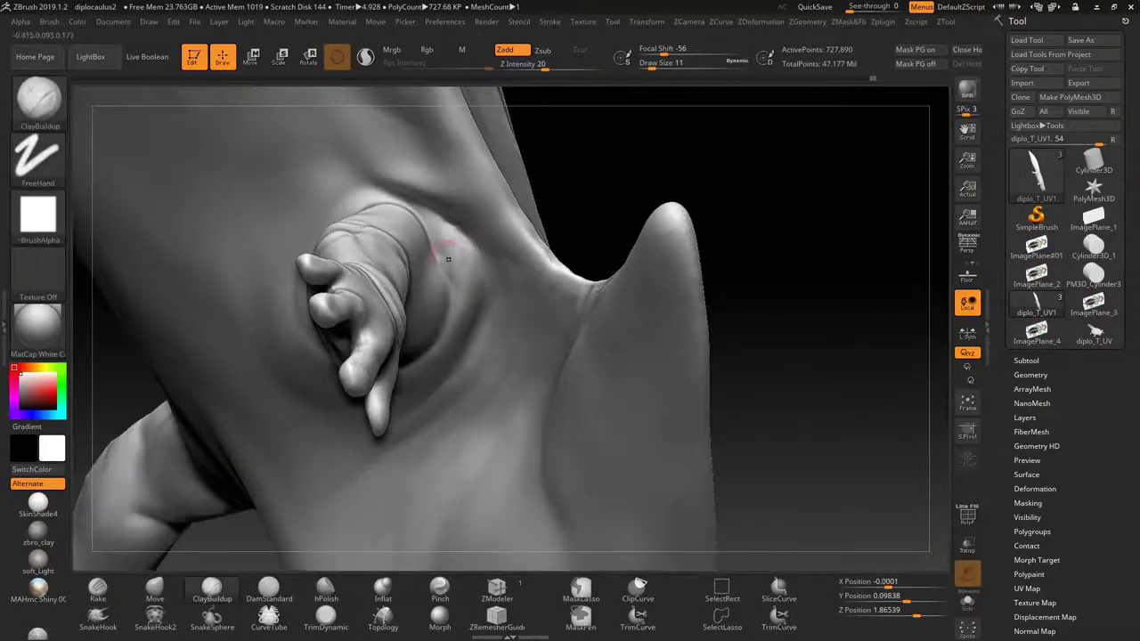
{"action": "mouse_move", "coordinate": [465, 319]}
{"action": "right_mouse_down"}
{"action": "mouse_move", "coordinate": [433, 255]}
{"action": "mouse_move", "coordinate": [354, 247]}
{"action": "right_mouse_up"}
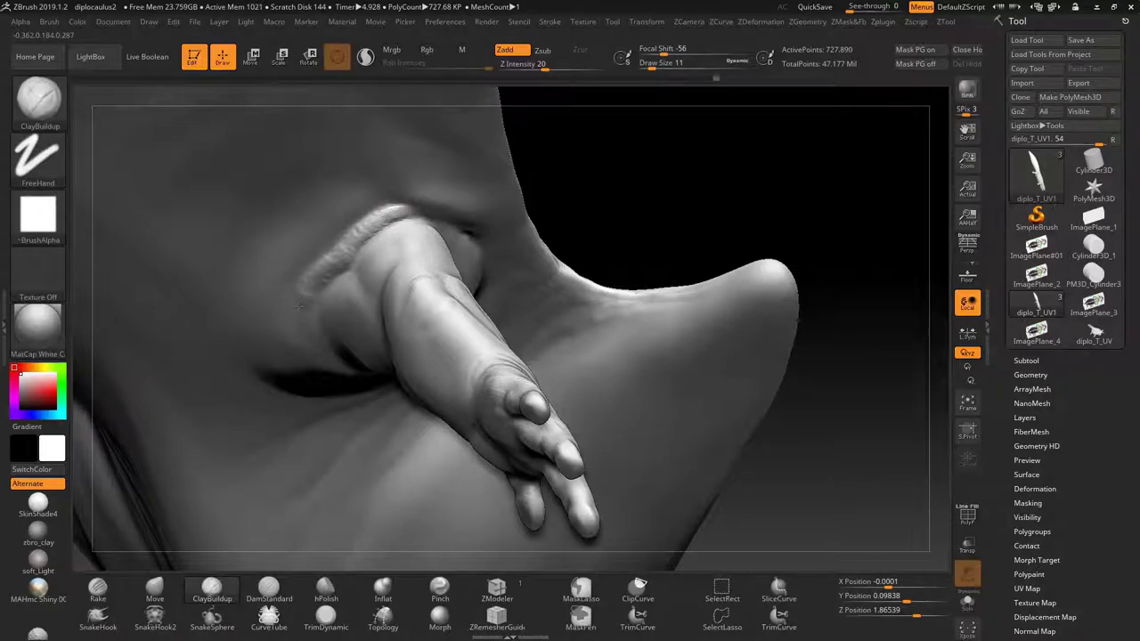
{"action": "mouse_move", "coordinate": [297, 307]}
{"action": "right_mouse_down"}
{"action": "mouse_move", "coordinate": [522, 223]}
{"action": "mouse_move", "coordinate": [451, 231]}
{"action": "mouse_move", "coordinate": [484, 255]}
{"action": "mouse_move", "coordinate": [459, 336]}
{"action": "mouse_move", "coordinate": [648, 92]}
{"action": "right_mouse_up"}
Step: Carve raked grooves around the forearm and hand with the Rake brush (BRA)
{"action": "key", "text": "b"}
{"action": "key", "text": "r"}
{"action": "key", "text": "a"}
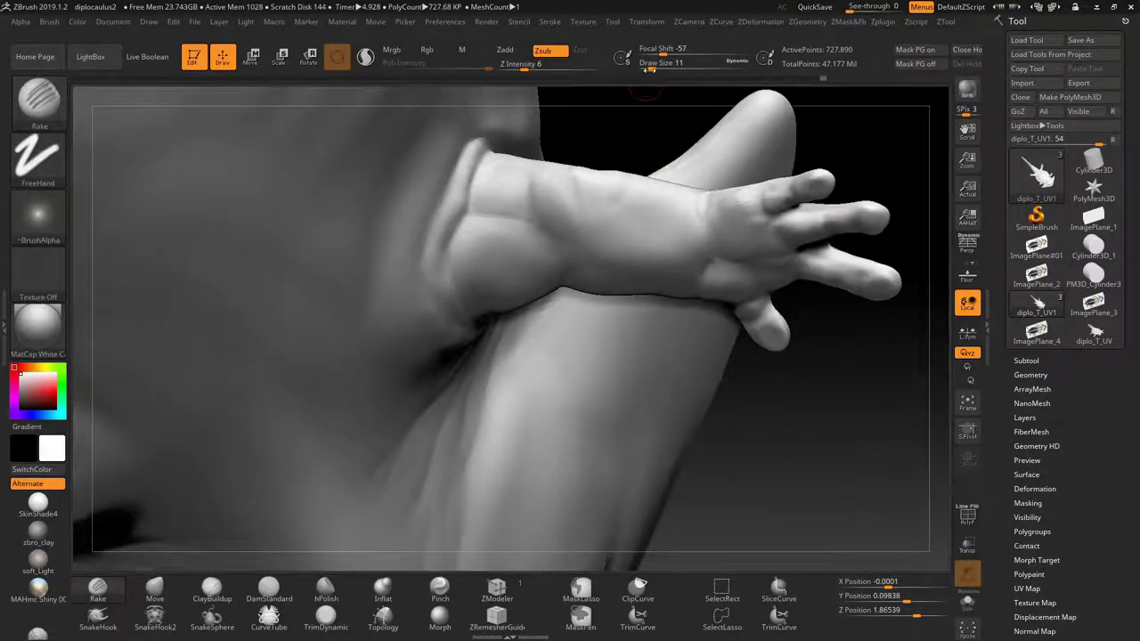
{"action": "mouse_move", "coordinate": [460, 299]}
{"action": "right_mouse_down"}
{"action": "mouse_move", "coordinate": [555, 234]}
{"action": "mouse_move", "coordinate": [846, 371]}
{"action": "right_mouse_up"}
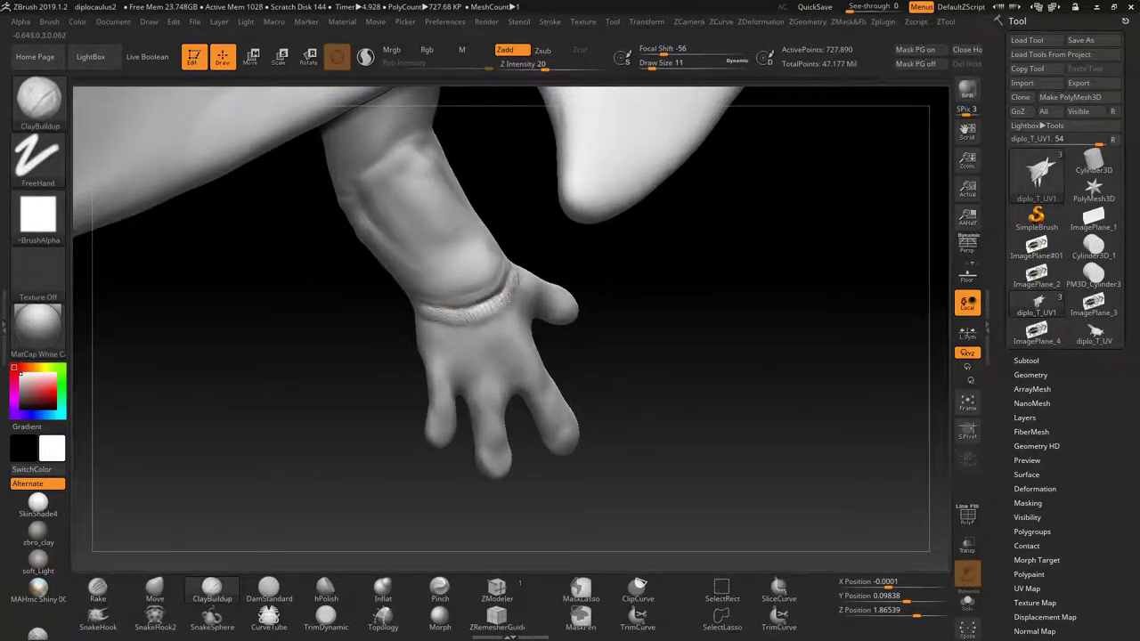
Step: Smooth the wrist crease at Z Intensity 100, then refine it again with Rake
{"action": "key", "text": "shift"}
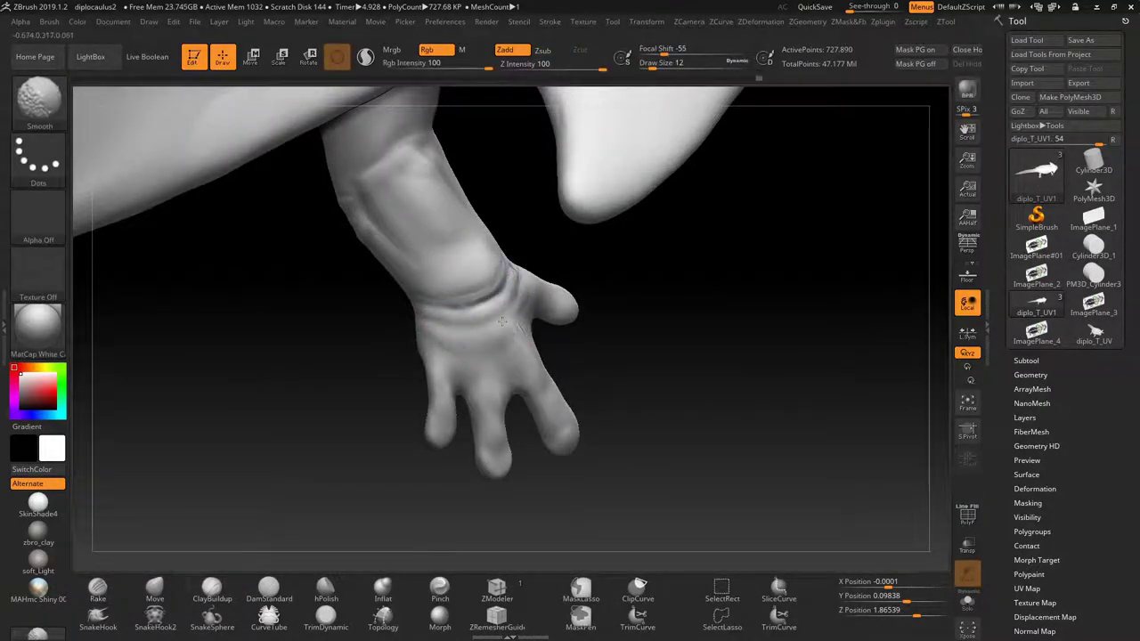
{"action": "mouse_move", "coordinate": [501, 322]}
{"action": "right_mouse_down"}
{"action": "mouse_move", "coordinate": [469, 287]}
{"action": "mouse_move", "coordinate": [542, 255]}
{"action": "mouse_move", "coordinate": [591, 303]}
{"action": "right_mouse_up"}
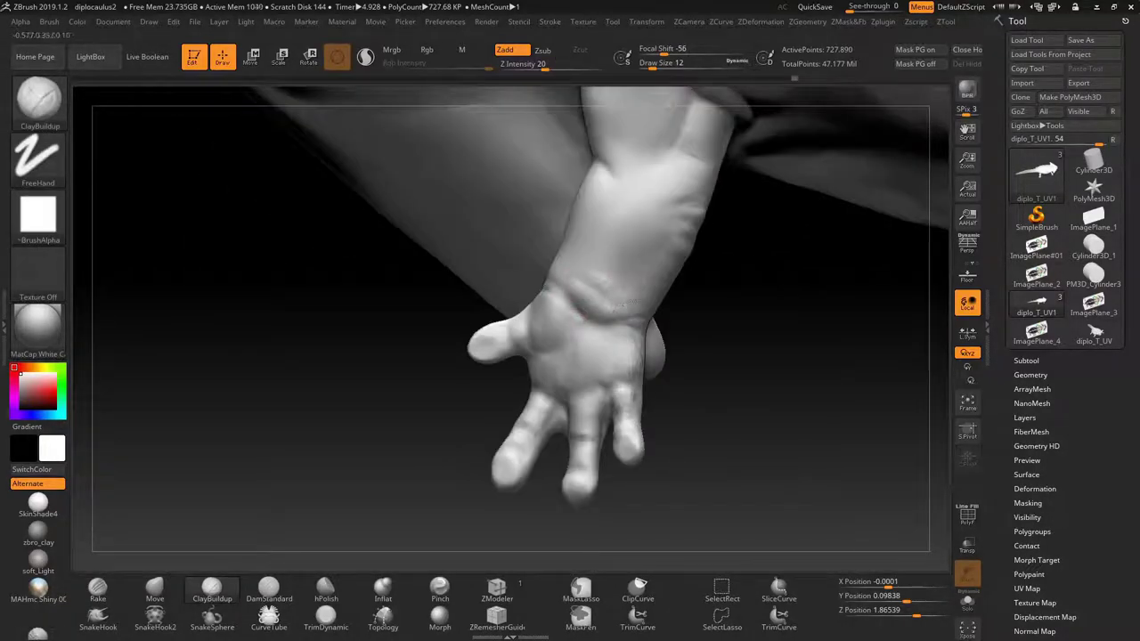
{"action": "left_click", "coordinate": [98, 588]}
{"action": "mouse_move", "coordinate": [297, 438]}
{"action": "right_mouse_down"}
{"action": "mouse_move", "coordinate": [664, 377]}
{"action": "mouse_move", "coordinate": [746, 290]}
{"action": "right_mouse_up"}
{"action": "mouse_move", "coordinate": [602, 349]}
{"action": "right_mouse_down"}
{"action": "mouse_move", "coordinate": [550, 321]}
{"action": "mouse_move", "coordinate": [690, 257]}
{"action": "mouse_move", "coordinate": [534, 294]}
{"action": "mouse_move", "coordinate": [401, 285]}
{"action": "mouse_move", "coordinate": [443, 237]}
{"action": "mouse_move", "coordinate": [500, 291]}
{"action": "mouse_move", "coordinate": [545, 365]}
{"action": "mouse_move", "coordinate": [667, 255]}
{"action": "mouse_move", "coordinate": [550, 191]}
{"action": "mouse_move", "coordinate": [499, 291]}
{"action": "mouse_move", "coordinate": [428, 338]}
{"action": "mouse_move", "coordinate": [375, 401]}
{"action": "right_mouse_up"}
Step: Return to ClayBuildup and Shift-smooth the hand surface
{"action": "left_click", "coordinate": [211, 588]}
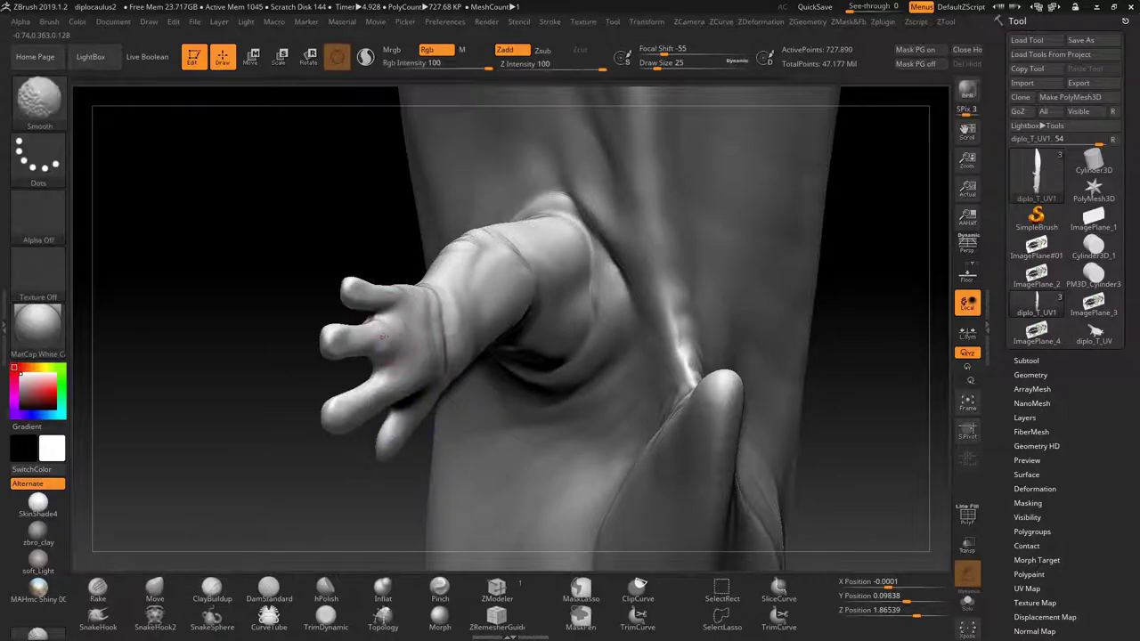
{"action": "mouse_move", "coordinate": [356, 446]}
{"action": "right_mouse_down"}
{"action": "mouse_move", "coordinate": [287, 484]}
{"action": "mouse_move", "coordinate": [308, 331]}
{"action": "mouse_move", "coordinate": [288, 357]}
{"action": "mouse_move", "coordinate": [374, 374]}
{"action": "mouse_move", "coordinate": [424, 333]}
{"action": "right_mouse_up"}
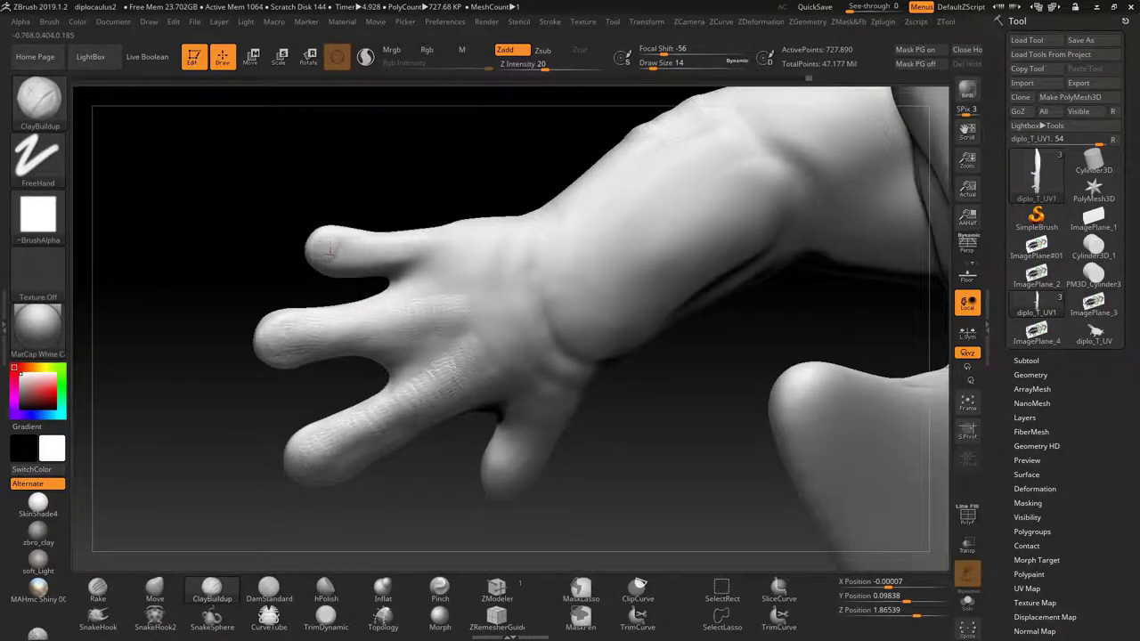
{"action": "key", "text": "shift"}
{"action": "mouse_move", "coordinate": [352, 470]}
{"action": "right_mouse_down"}
{"action": "mouse_move", "coordinate": [545, 492]}
{"action": "mouse_move", "coordinate": [526, 463]}
{"action": "mouse_move", "coordinate": [491, 470]}
{"action": "mouse_move", "coordinate": [463, 236]}
{"action": "mouse_move", "coordinate": [664, 425]}
{"action": "mouse_move", "coordinate": [572, 248]}
{"action": "mouse_move", "coordinate": [739, 369]}
{"action": "mouse_move", "coordinate": [547, 215]}
{"action": "mouse_move", "coordinate": [808, 397]}
{"action": "mouse_move", "coordinate": [694, 267]}
{"action": "mouse_move", "coordinate": [675, 219]}
{"action": "right_mouse_up"}
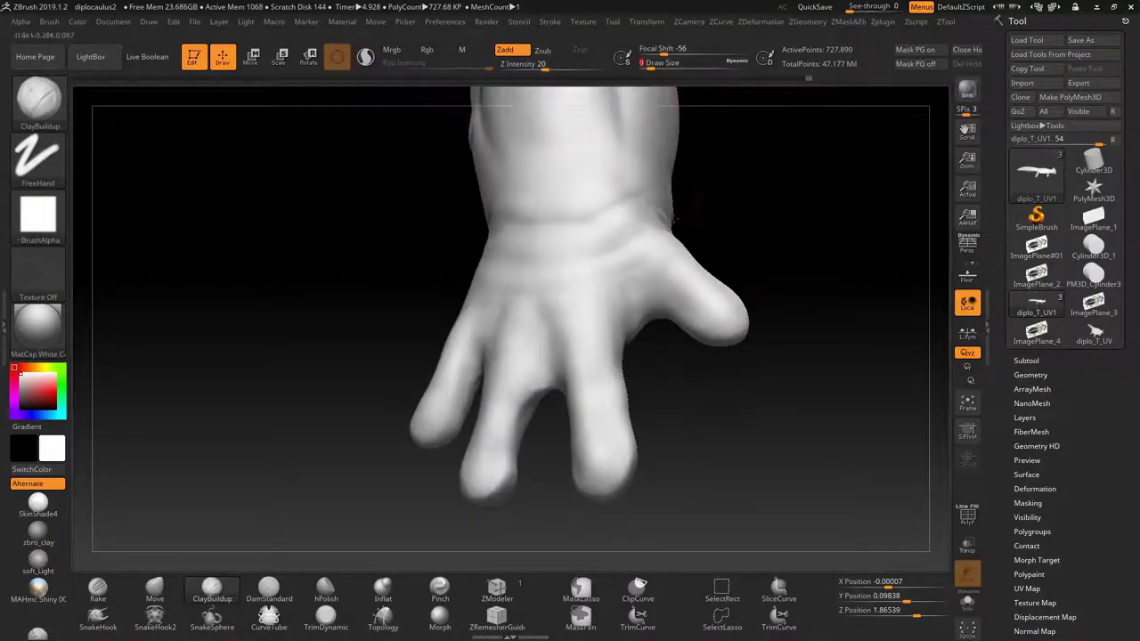
Step: Mask the area between the fingers
{"action": "mouse_move", "coordinate": [624, 309]}
{"action": "right_mouse_down"}
{"action": "mouse_move", "coordinate": [810, 285]}
{"action": "mouse_move", "coordinate": [634, 330]}
{"action": "mouse_move", "coordinate": [820, 395]}
{"action": "mouse_move", "coordinate": [573, 290]}
{"action": "right_mouse_up"}
{"action": "left_click_drag", "start_coordinate": [574, 289], "coordinate": [555, 419], "text": "ctrl"}
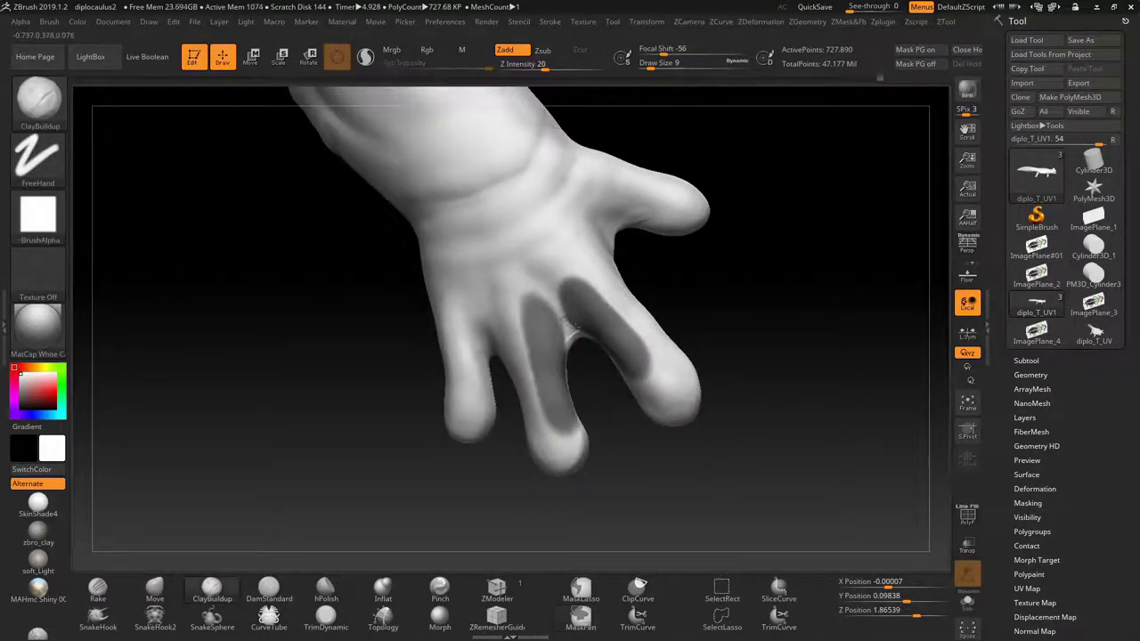
{"action": "right_click_drag", "start_coordinate": [554, 419], "coordinate": [552, 365]}
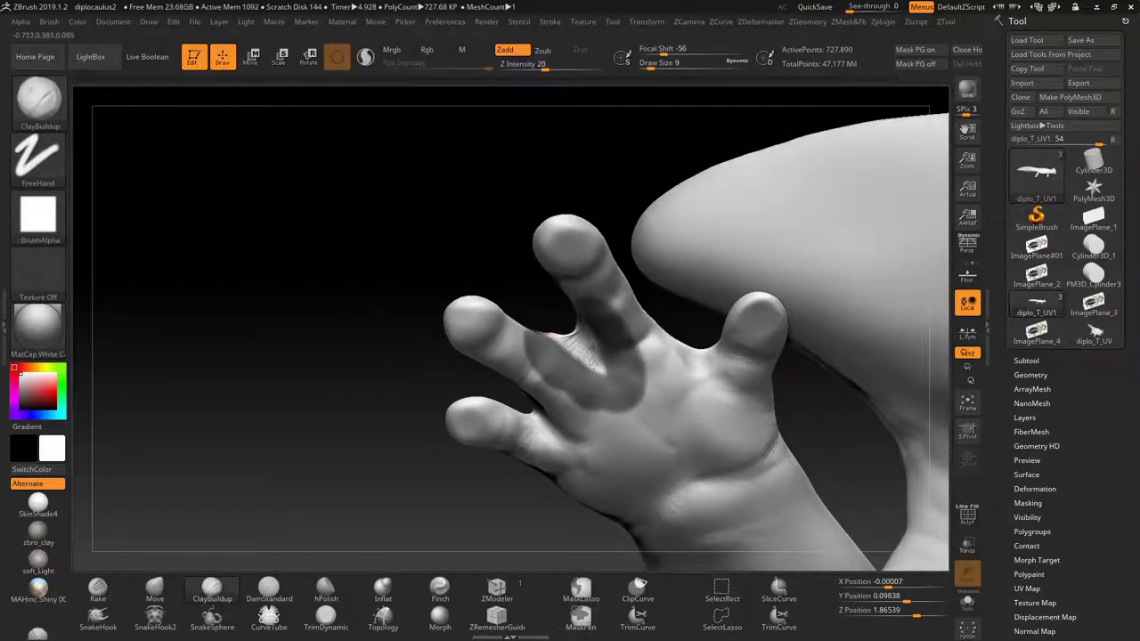
Step: Build a clay skin crease ringing the wrist above the spread hand
{"action": "mouse_move", "coordinate": [638, 341]}
{"action": "right_mouse_down"}
{"action": "mouse_move", "coordinate": [579, 374]}
{"action": "mouse_move", "coordinate": [701, 421]}
{"action": "mouse_move", "coordinate": [733, 259]}
{"action": "mouse_move", "coordinate": [802, 234]}
{"action": "right_mouse_up"}
{"action": "left_click_drag", "start_coordinate": [526, 227], "coordinate": [449, 271], "text": "ctrl"}
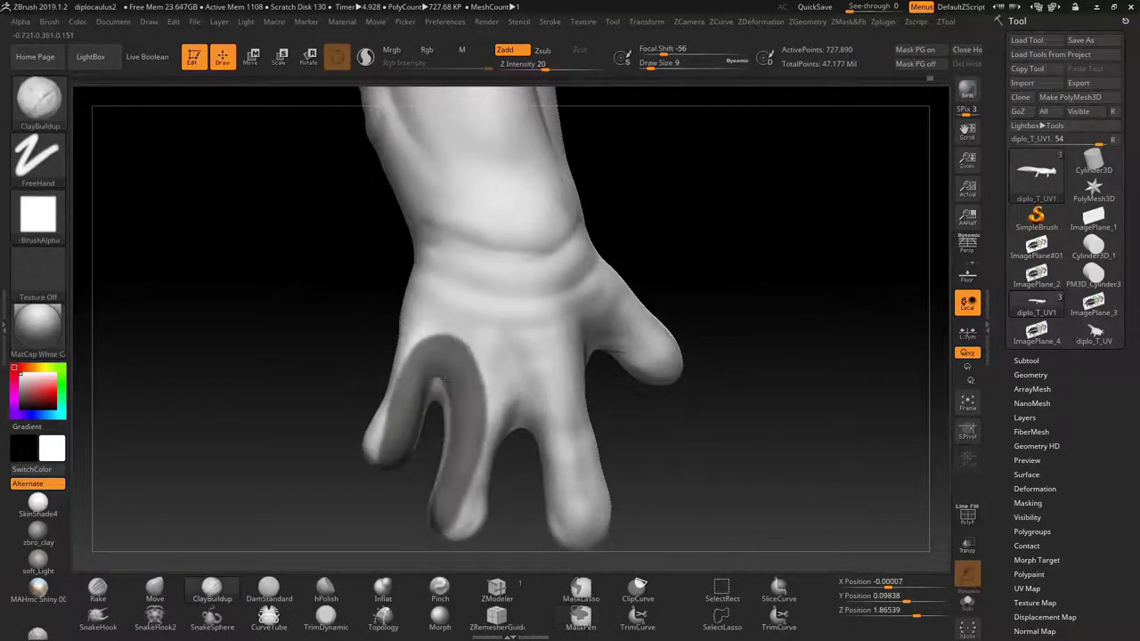
{"action": "right_click_drag", "start_coordinate": [804, 269], "coordinate": [389, 375]}
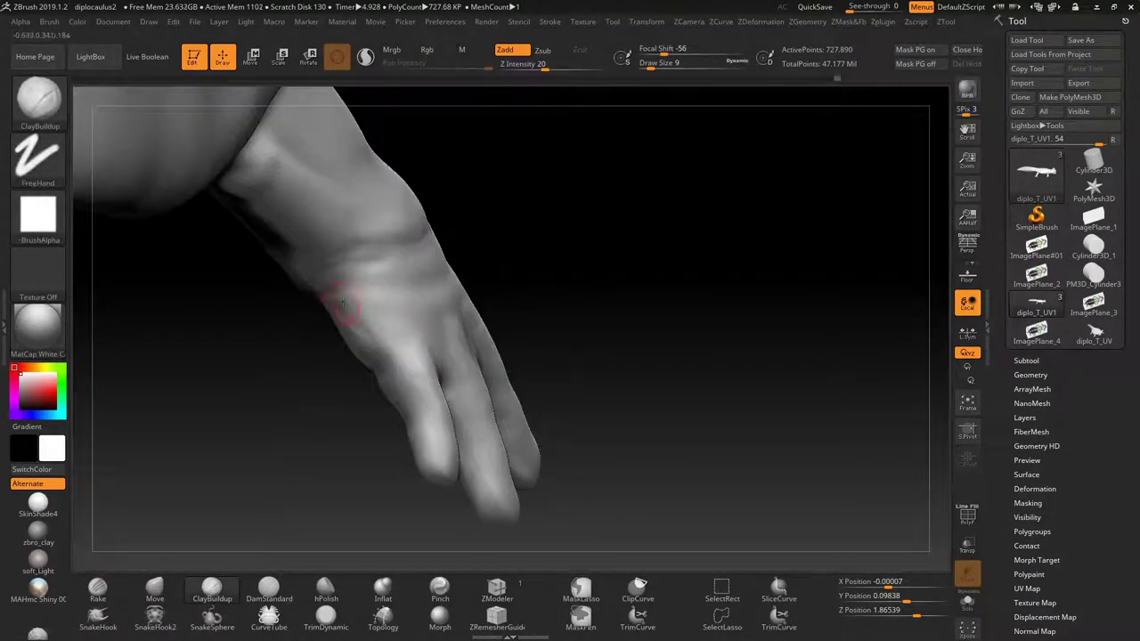
{"action": "mouse_move", "coordinate": [331, 300]}
{"action": "right_mouse_down"}
{"action": "mouse_move", "coordinate": [712, 311]}
{"action": "mouse_move", "coordinate": [552, 303]}
{"action": "mouse_move", "coordinate": [605, 298]}
{"action": "right_mouse_up"}
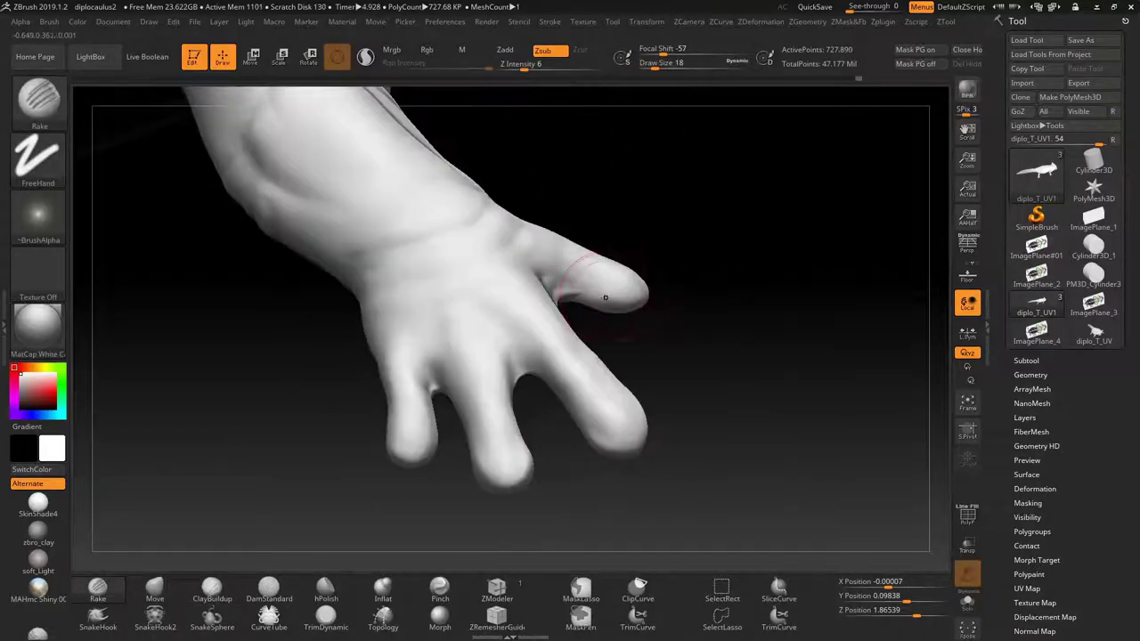
{"action": "right_click_drag", "start_coordinate": [470, 356], "coordinate": [503, 239]}
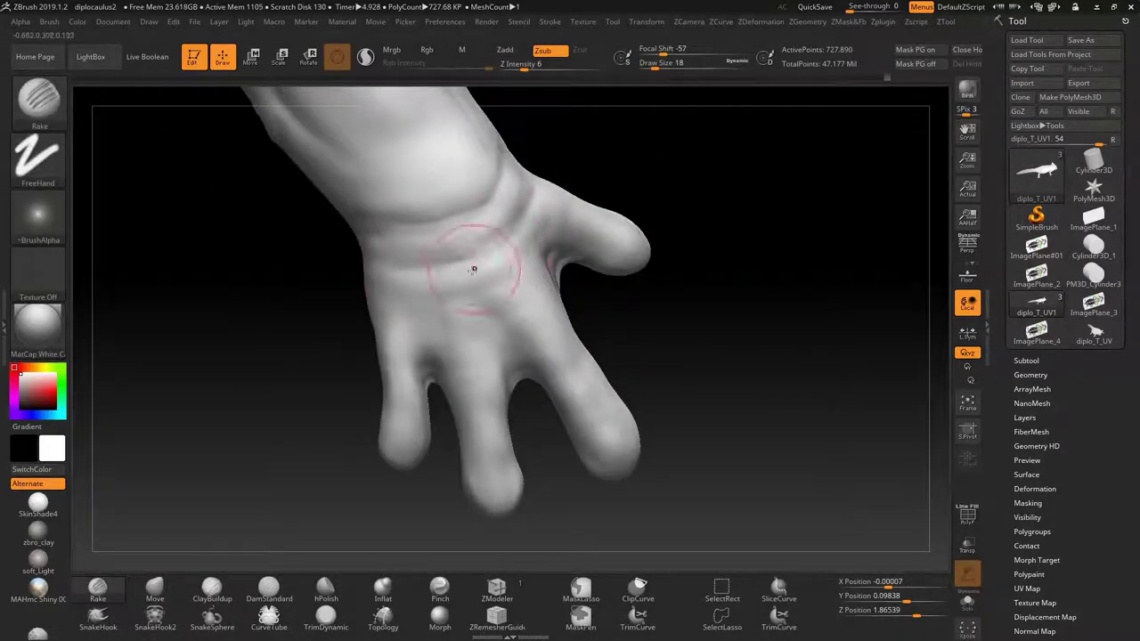
{"action": "right_click_drag", "start_coordinate": [403, 300], "coordinate": [407, 216]}
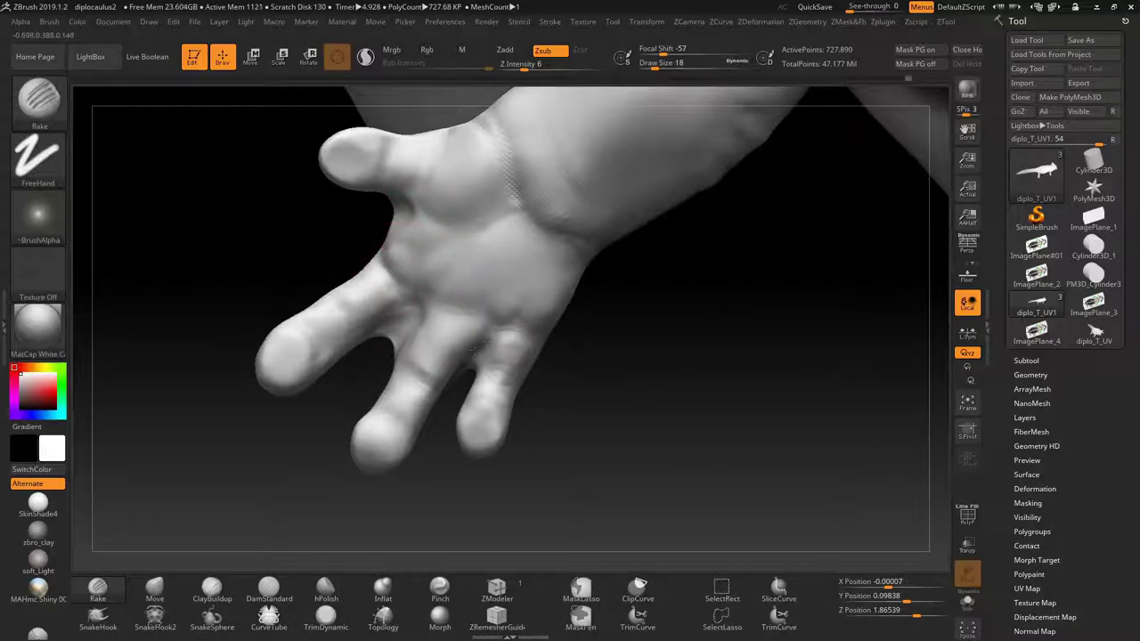
{"action": "mouse_move", "coordinate": [476, 350]}
{"action": "right_mouse_down"}
{"action": "mouse_move", "coordinate": [463, 300]}
{"action": "mouse_move", "coordinate": [506, 435]}
{"action": "right_mouse_up"}
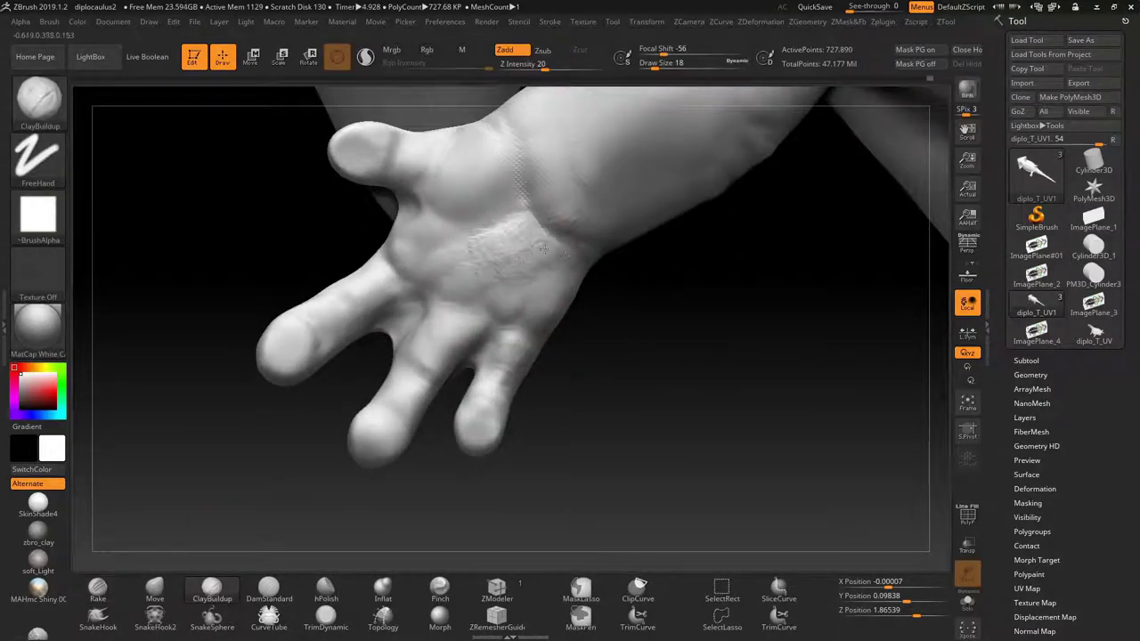
Step: Reframe onto the arm and torso and start smoothing the rough upper-arm patch
{"action": "mouse_move", "coordinate": [543, 248]}
{"action": "right_mouse_down", "text": "shift"}
{"action": "mouse_move", "coordinate": [429, 281]}
{"action": "mouse_move", "coordinate": [473, 254]}
{"action": "mouse_move", "coordinate": [499, 347]}
{"action": "mouse_move", "coordinate": [533, 347]}
{"action": "mouse_move", "coordinate": [488, 467]}
{"action": "mouse_move", "coordinate": [623, 412]}
{"action": "right_mouse_up", "text": "shift"}
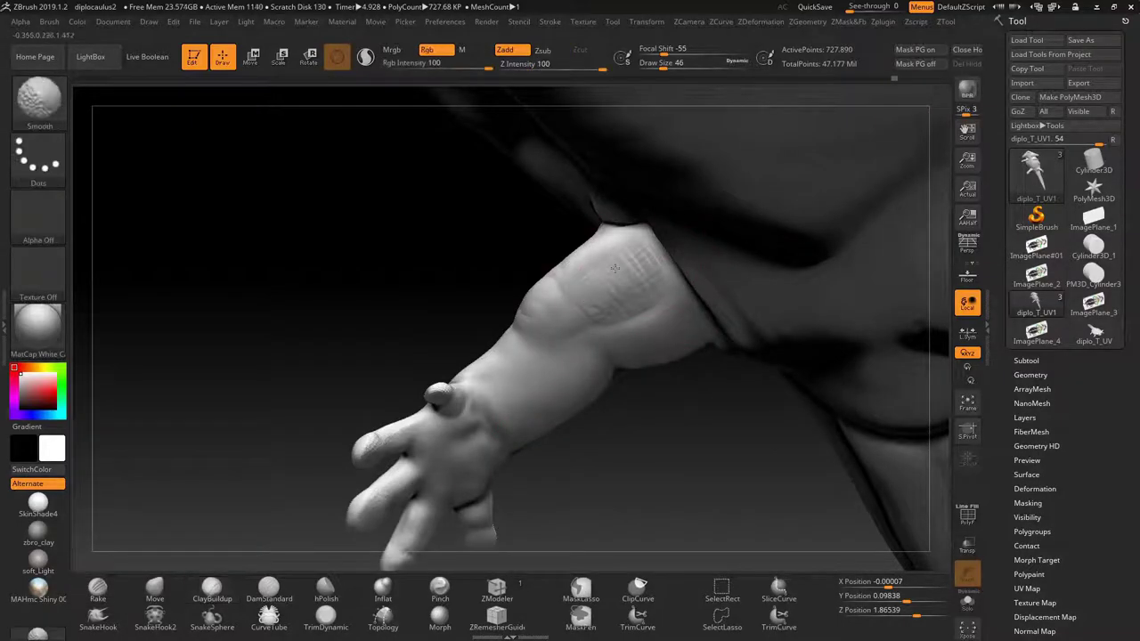
{"action": "mouse_move", "coordinate": [615, 267]}
{"action": "right_mouse_down"}
{"action": "mouse_move", "coordinate": [428, 301]}
{"action": "mouse_move", "coordinate": [231, 543]}
{"action": "right_mouse_up"}
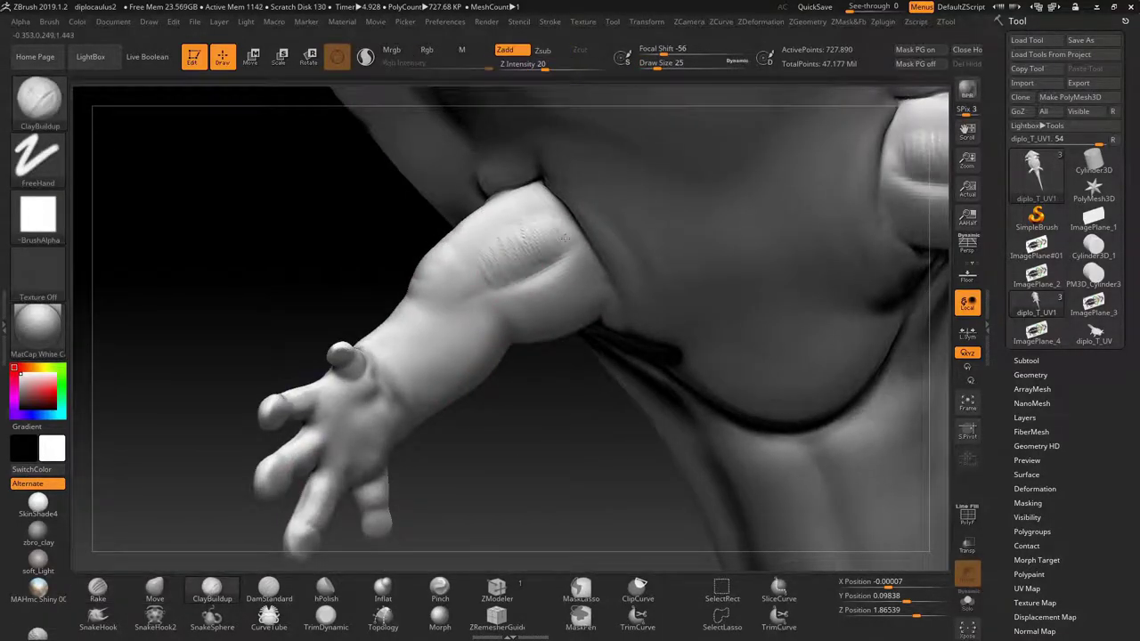
{"action": "left_click_drag", "start_coordinate": [471, 243], "coordinate": [481, 258], "text": "shift"}
Step: Finish smoothing the upper-arm patch and switch to the Rake brush in Zsub
{"action": "mouse_move", "coordinate": [481, 259]}
{"action": "right_mouse_down"}
{"action": "mouse_move", "coordinate": [588, 257]}
{"action": "mouse_move", "coordinate": [817, 408]}
{"action": "right_mouse_up"}
{"action": "key", "text": "b"}
{"action": "key", "text": "r"}
{"action": "key", "text": "a"}
Step: Orbit around the hand and arm while QuickSave stores diplocaulus2 (46.57 million polygons)
{"action": "mouse_move", "coordinate": [624, 285]}
{"action": "right_mouse_down"}
{"action": "mouse_move", "coordinate": [433, 306]}
{"action": "mouse_move", "coordinate": [481, 352]}
{"action": "right_mouse_up"}
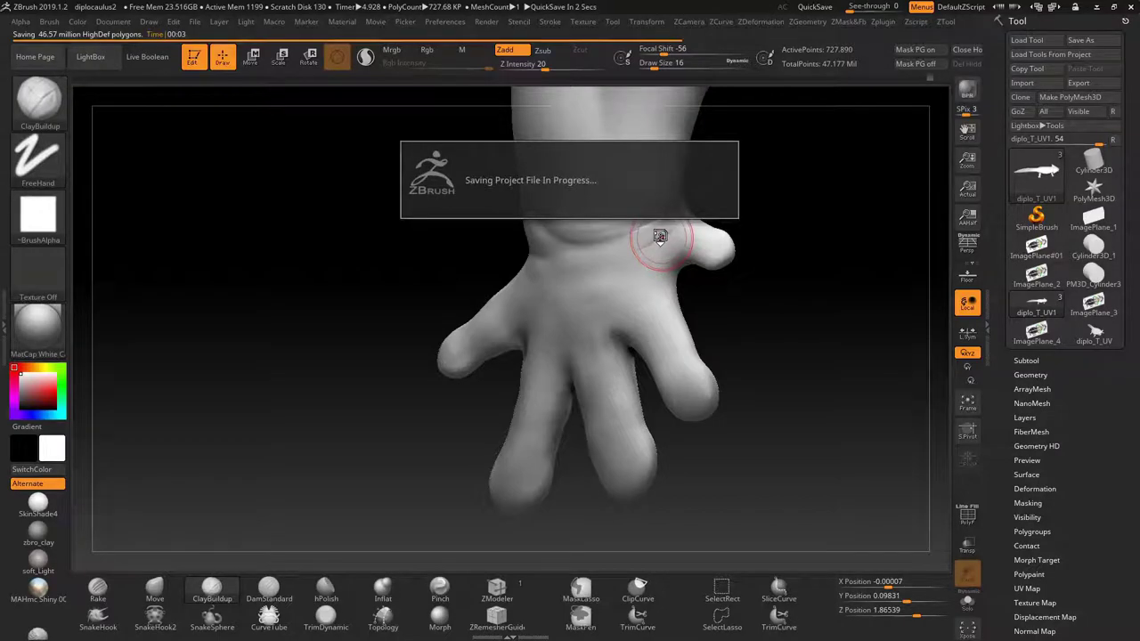
{"action": "mouse_move", "coordinate": [660, 237]}
{"action": "right_mouse_down"}
{"action": "mouse_move", "coordinate": [832, 295]}
{"action": "mouse_move", "coordinate": [770, 235]}
{"action": "mouse_move", "coordinate": [549, 457]}
{"action": "mouse_move", "coordinate": [699, 305]}
{"action": "right_mouse_up"}
{"action": "right_click_drag", "start_coordinate": [742, 343], "coordinate": [757, 334]}
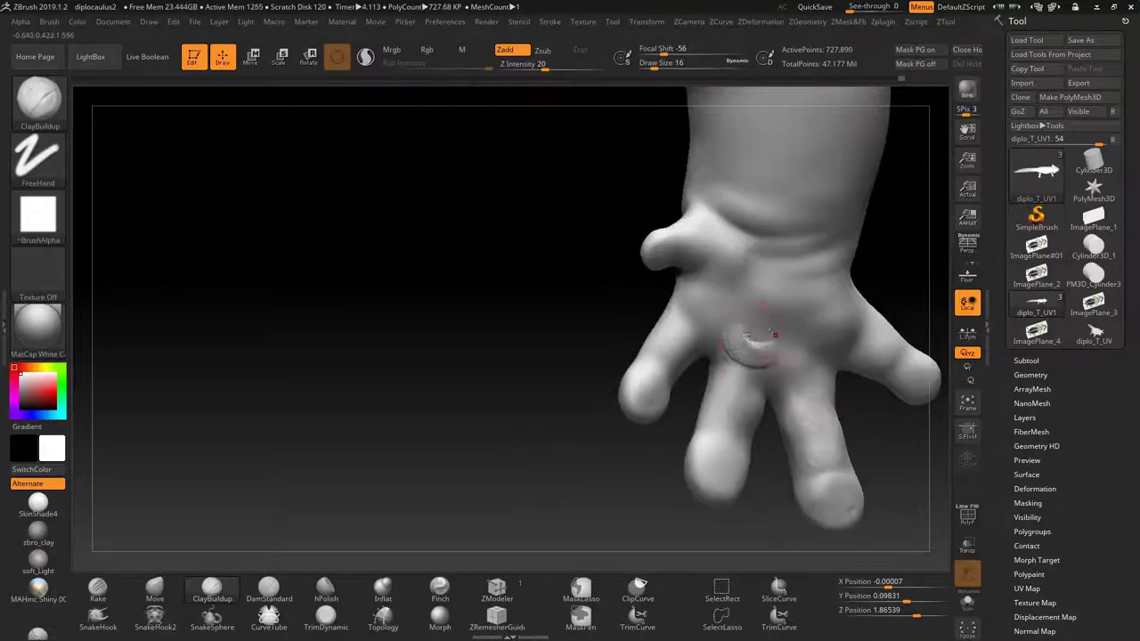
{"action": "mouse_move", "coordinate": [851, 272]}
{"action": "right_mouse_down"}
{"action": "mouse_move", "coordinate": [321, 387]}
{"action": "mouse_move", "coordinate": [547, 330]}
{"action": "mouse_move", "coordinate": [446, 418]}
{"action": "mouse_move", "coordinate": [393, 500]}
{"action": "mouse_move", "coordinate": [582, 237]}
{"action": "mouse_move", "coordinate": [405, 318]}
{"action": "mouse_move", "coordinate": [388, 283]}
{"action": "right_mouse_up"}
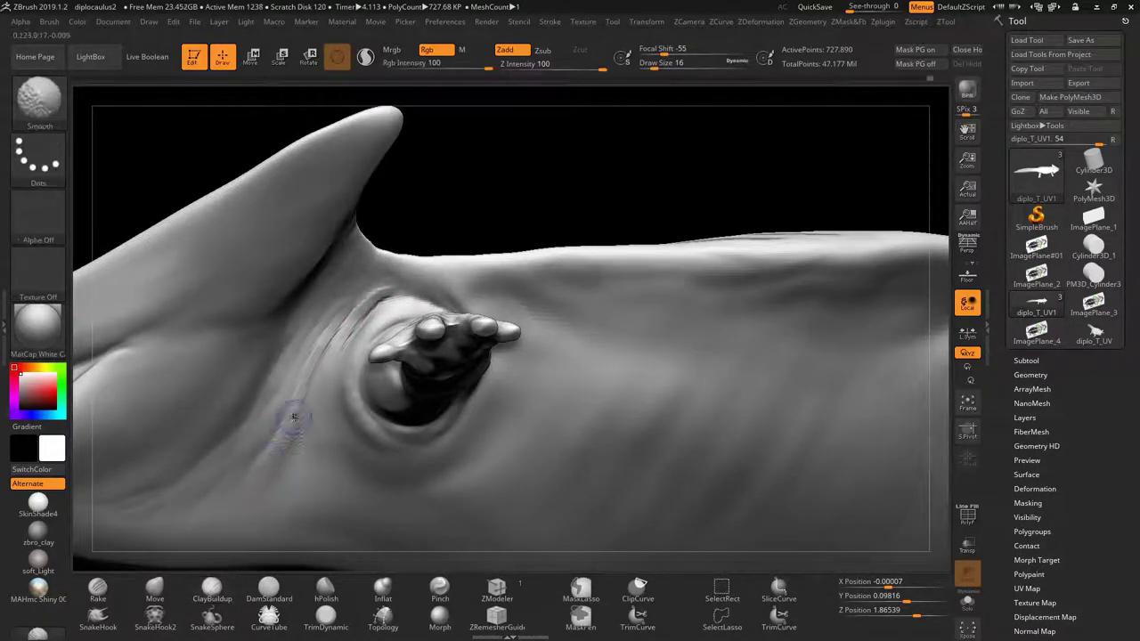
Step: Rake fine Zsub grooves at Z Intensity 6 around both sides of the forelimb socket
{"action": "mouse_move", "coordinate": [288, 412]}
{"action": "right_mouse_down"}
{"action": "mouse_move", "coordinate": [585, 178]}
{"action": "mouse_move", "coordinate": [522, 101]}
{"action": "mouse_move", "coordinate": [312, 436]}
{"action": "mouse_move", "coordinate": [358, 343]}
{"action": "right_mouse_up"}
{"action": "key", "text": "b"}
{"action": "key", "text": "r"}
{"action": "key", "text": "a"}
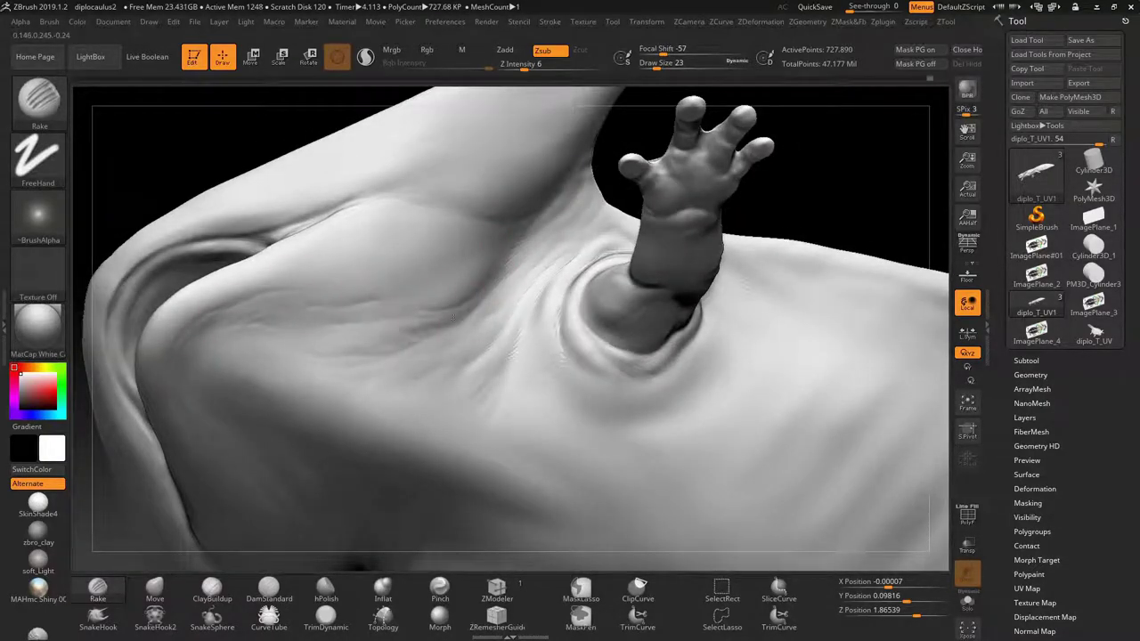
{"action": "left_click_drag", "start_coordinate": [585, 204], "coordinate": [419, 303]}
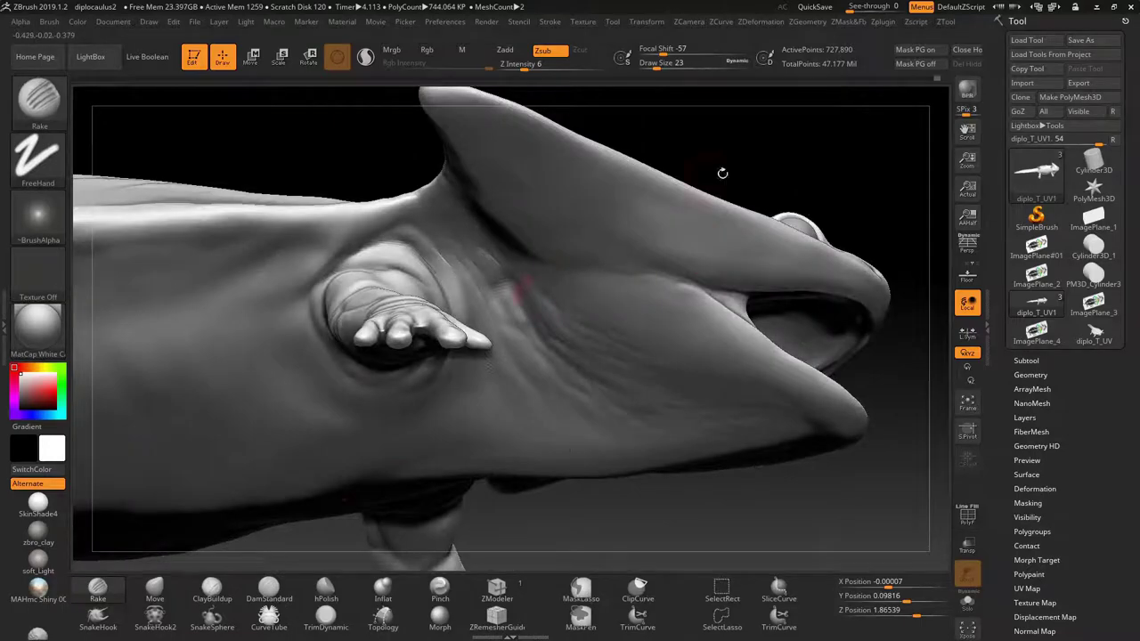
{"action": "left_click_drag", "start_coordinate": [722, 173], "coordinate": [403, 354]}
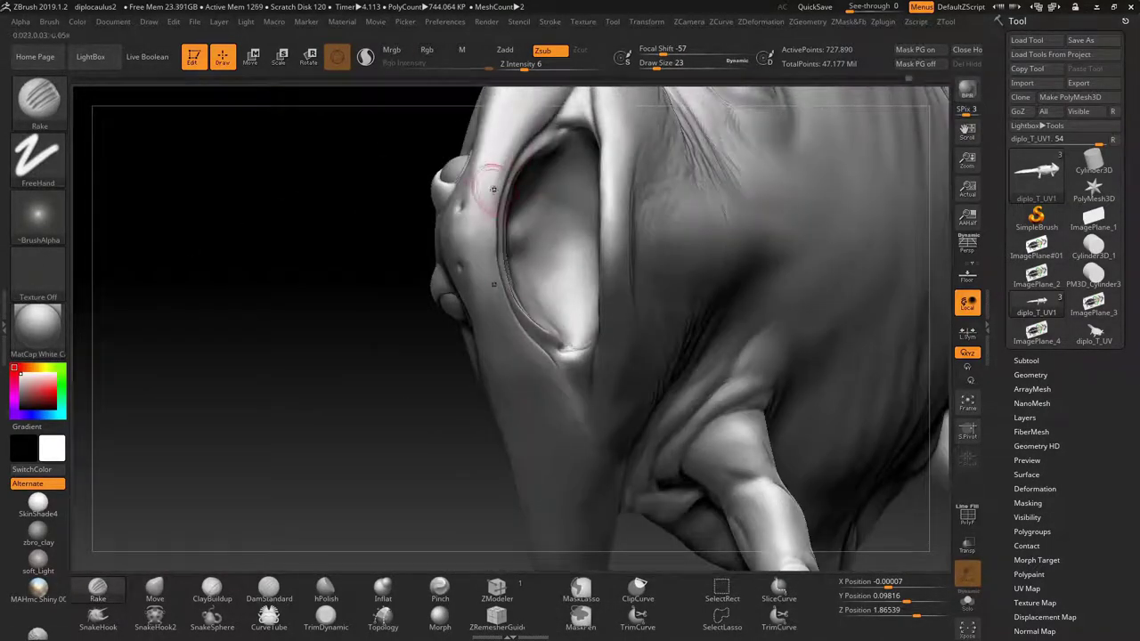
{"action": "right_click_drag", "start_coordinate": [526, 137], "coordinate": [468, 203]}
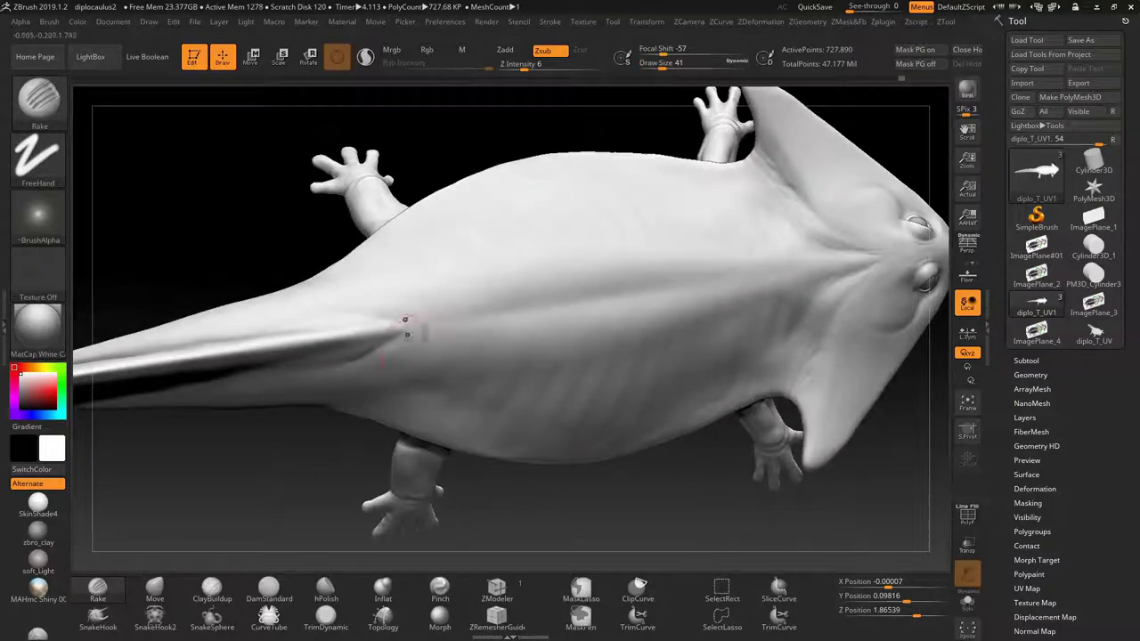
{"action": "mouse_move", "coordinate": [327, 250]}
{"action": "left_mouse_down"}
{"action": "mouse_move", "coordinate": [768, 425]}
{"action": "mouse_move", "coordinate": [738, 450]}
{"action": "mouse_move", "coordinate": [539, 237]}
{"action": "left_mouse_up"}
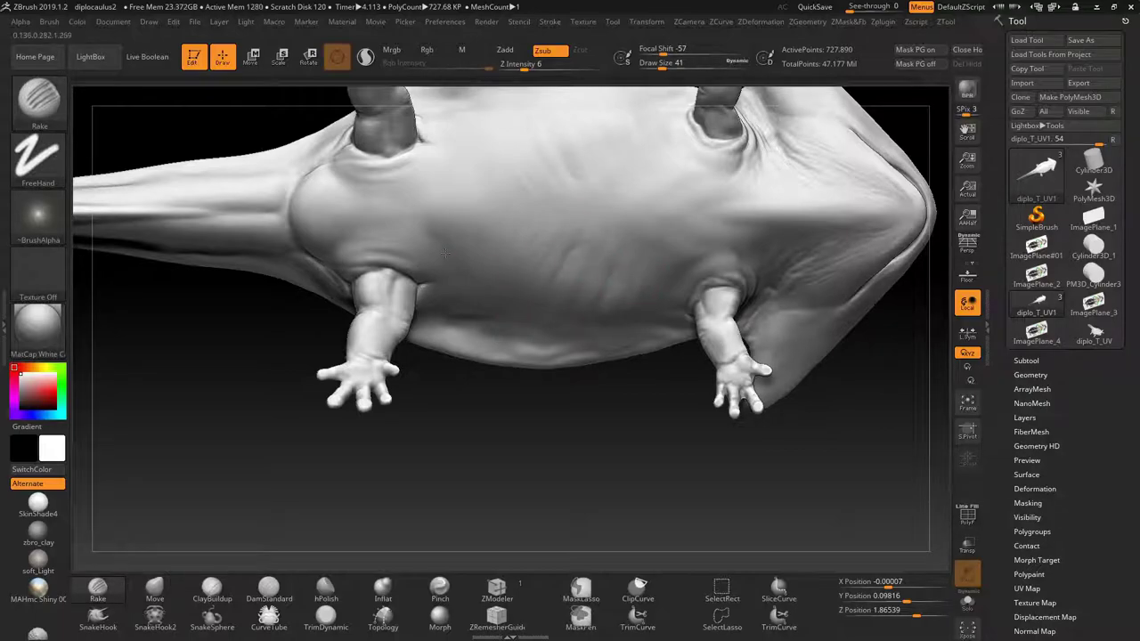
{"action": "mouse_move", "coordinate": [614, 429]}
{"action": "left_mouse_down"}
{"action": "mouse_move", "coordinate": [683, 181]}
{"action": "mouse_move", "coordinate": [679, 274]}
{"action": "mouse_move", "coordinate": [694, 253]}
{"action": "left_mouse_up"}
{"action": "left_click_drag", "start_coordinate": [739, 222], "coordinate": [742, 342]}
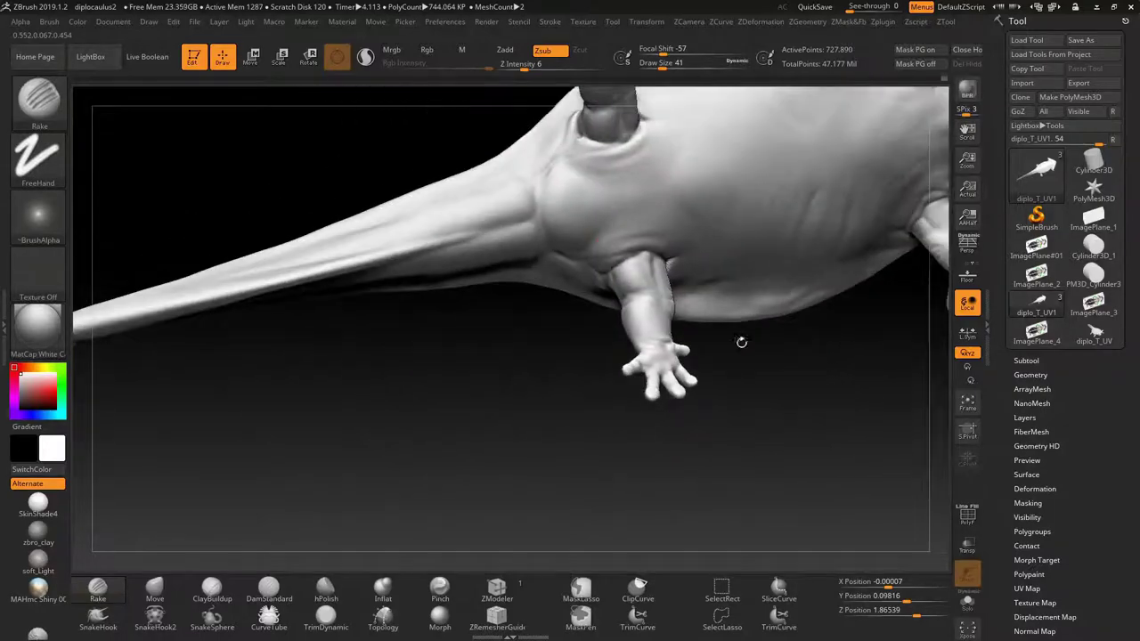
{"action": "left_click_drag", "start_coordinate": [581, 177], "coordinate": [703, 296]}
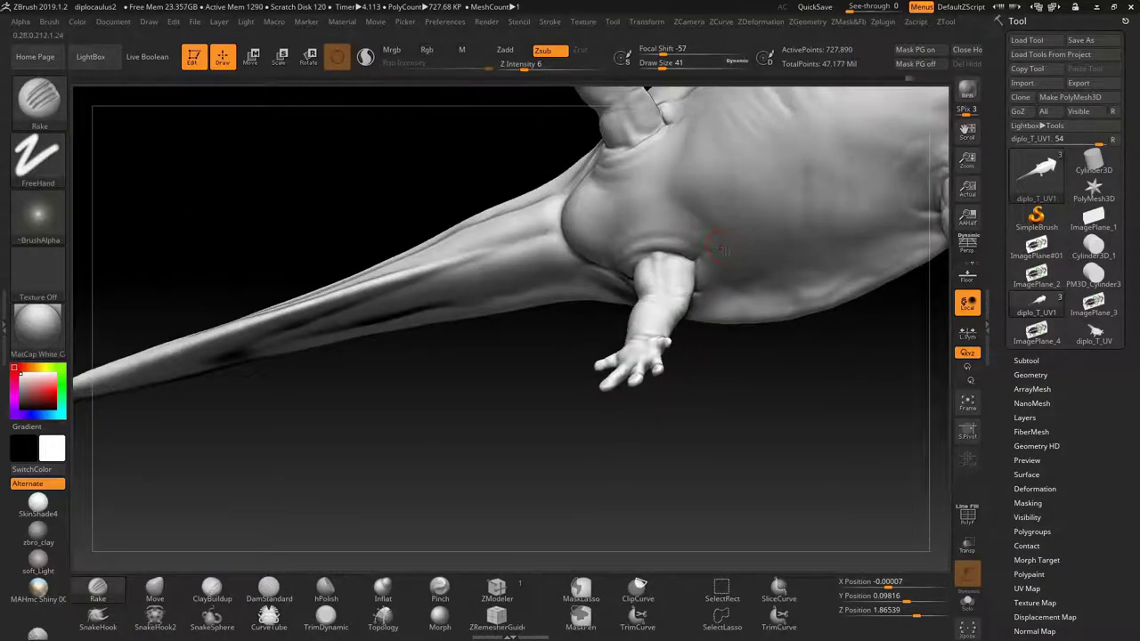
{"action": "right_click_drag", "start_coordinate": [721, 250], "coordinate": [685, 221]}
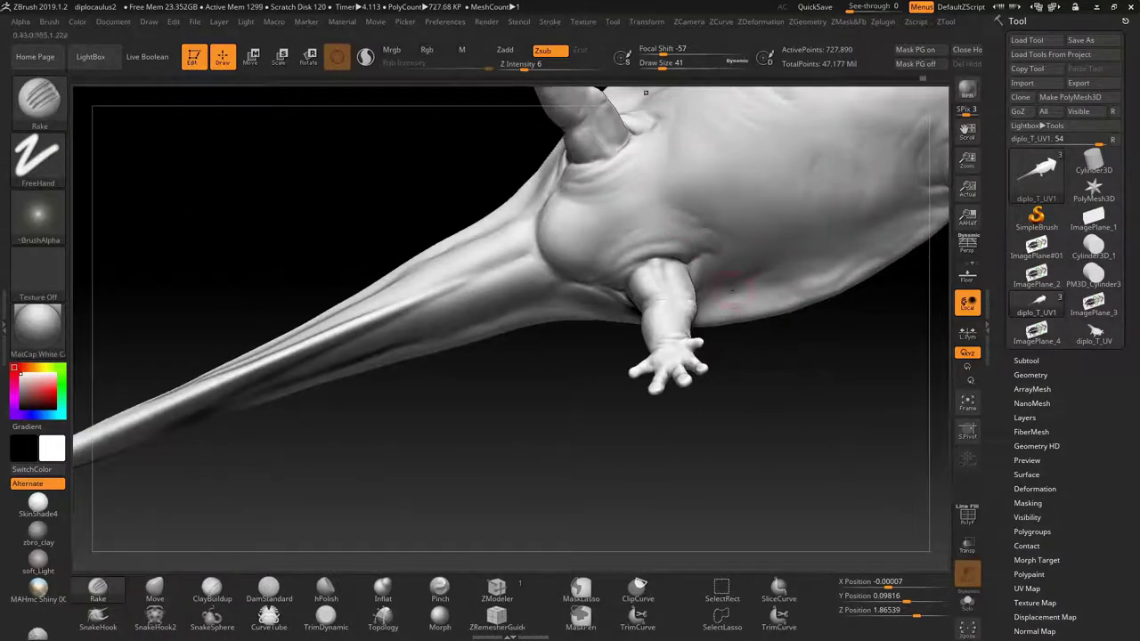
{"action": "right_click_drag", "start_coordinate": [732, 291], "coordinate": [564, 255]}
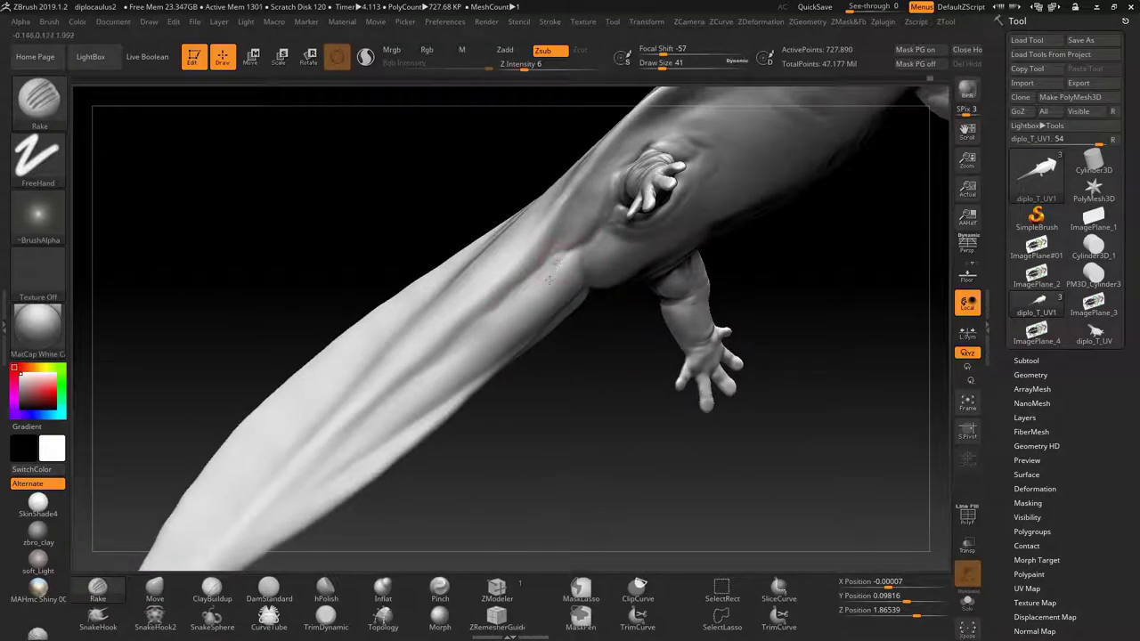
{"action": "mouse_move", "coordinate": [611, 180]}
{"action": "right_mouse_down"}
{"action": "mouse_move", "coordinate": [575, 446]}
{"action": "mouse_move", "coordinate": [466, 374]}
{"action": "mouse_move", "coordinate": [662, 216]}
{"action": "right_mouse_up"}
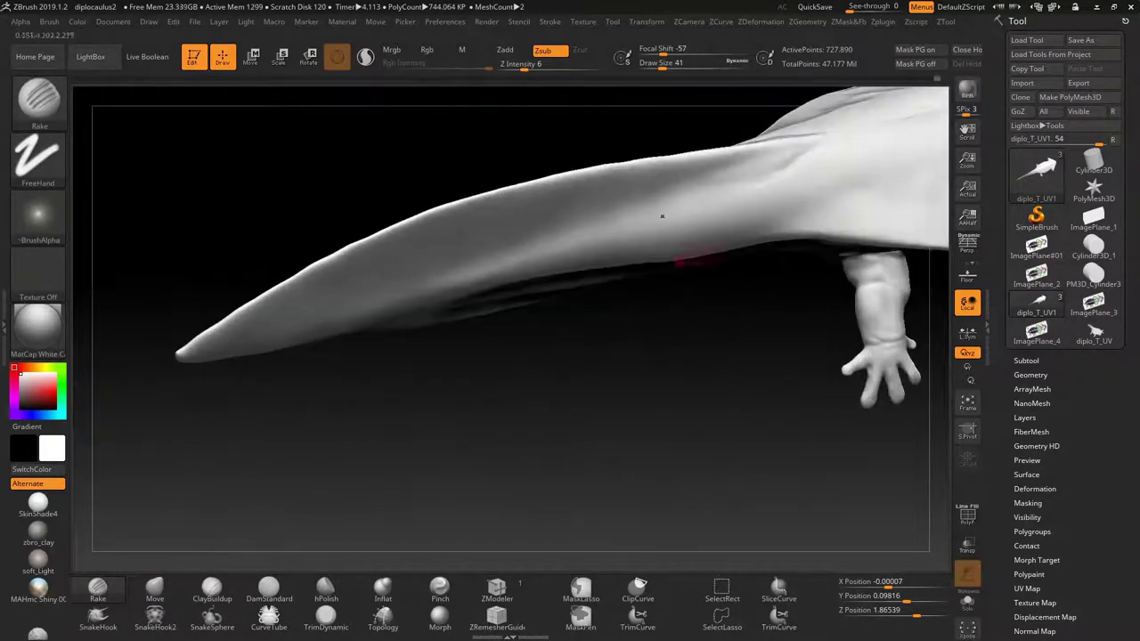
{"action": "mouse_move", "coordinate": [733, 190]}
{"action": "right_mouse_down"}
{"action": "mouse_move", "coordinate": [591, 145]}
{"action": "mouse_move", "coordinate": [540, 407]}
{"action": "mouse_move", "coordinate": [539, 290]}
{"action": "mouse_move", "coordinate": [624, 400]}
{"action": "mouse_move", "coordinate": [562, 242]}
{"action": "right_mouse_up"}
{"action": "mouse_move", "coordinate": [478, 254]}
{"action": "right_mouse_down"}
{"action": "mouse_move", "coordinate": [457, 266]}
{"action": "mouse_move", "coordinate": [537, 228]}
{"action": "right_mouse_up"}
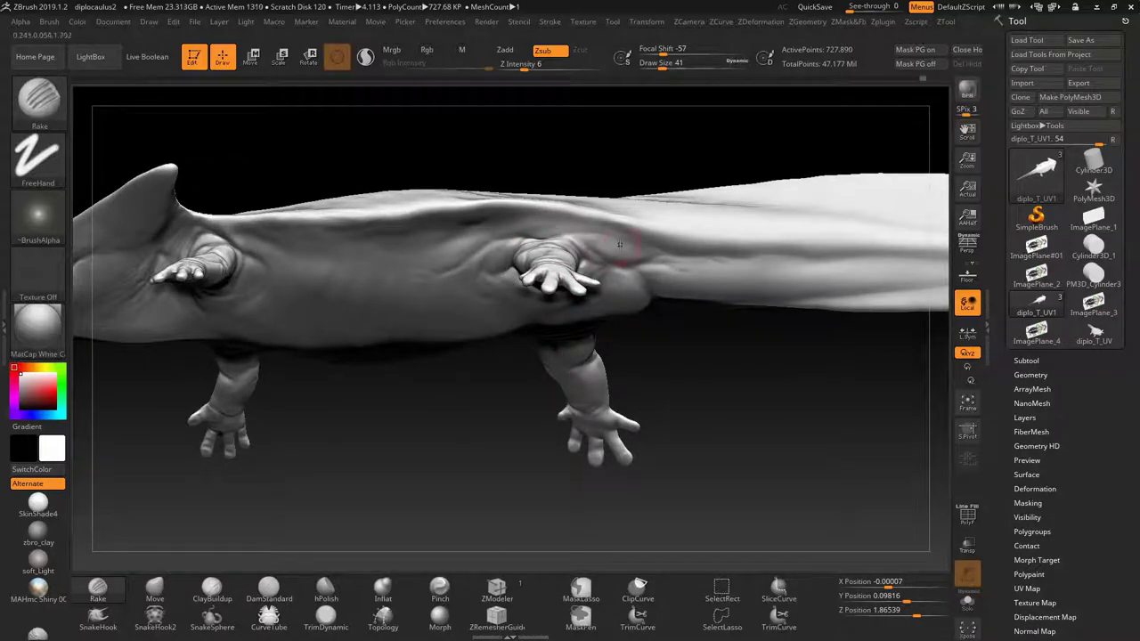
{"action": "mouse_move", "coordinate": [619, 243]}
{"action": "right_mouse_down"}
{"action": "mouse_move", "coordinate": [618, 364]}
{"action": "mouse_move", "coordinate": [466, 267]}
{"action": "mouse_move", "coordinate": [484, 364]}
{"action": "mouse_move", "coordinate": [591, 144]}
{"action": "mouse_move", "coordinate": [565, 402]}
{"action": "mouse_move", "coordinate": [655, 215]}
{"action": "right_mouse_up"}
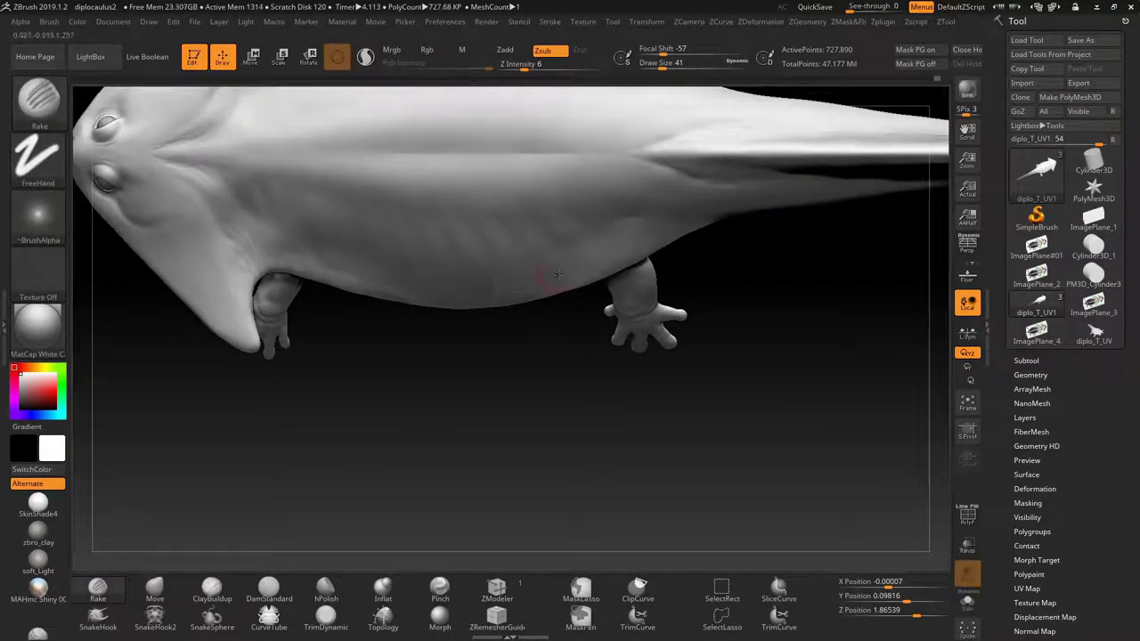
{"action": "right_click_drag", "start_coordinate": [557, 275], "coordinate": [588, 259]}
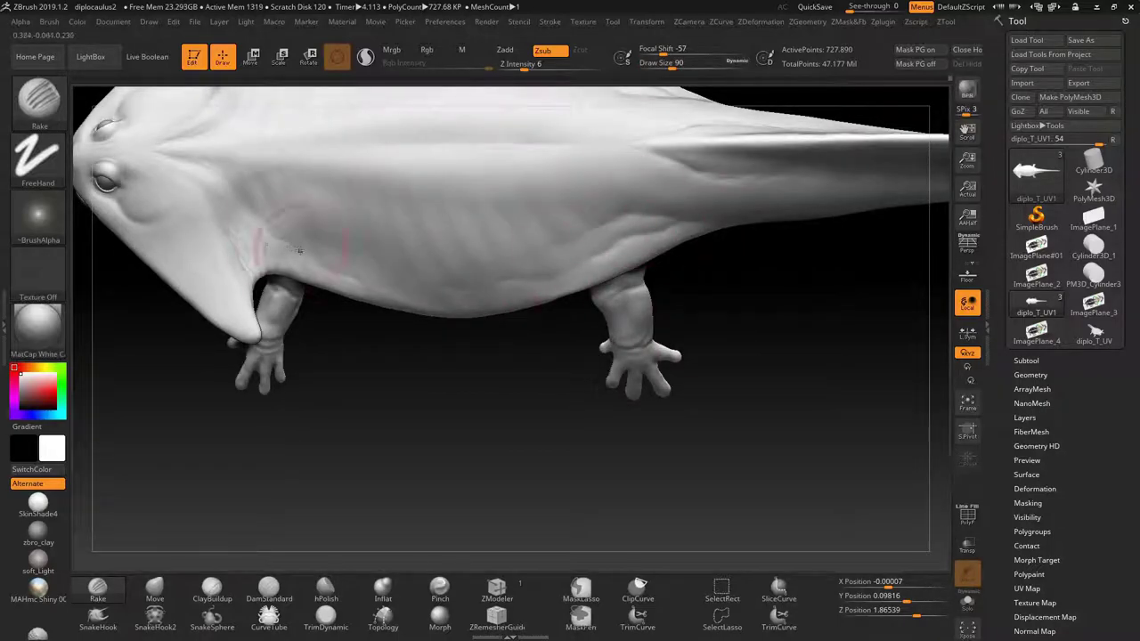
{"action": "mouse_move", "coordinate": [553, 285]}
{"action": "right_mouse_down"}
{"action": "mouse_move", "coordinate": [808, 377]}
{"action": "mouse_move", "coordinate": [621, 193]}
{"action": "mouse_move", "coordinate": [712, 234]}
{"action": "mouse_move", "coordinate": [788, 228]}
{"action": "mouse_move", "coordinate": [704, 390]}
{"action": "mouse_move", "coordinate": [561, 126]}
{"action": "right_mouse_up"}
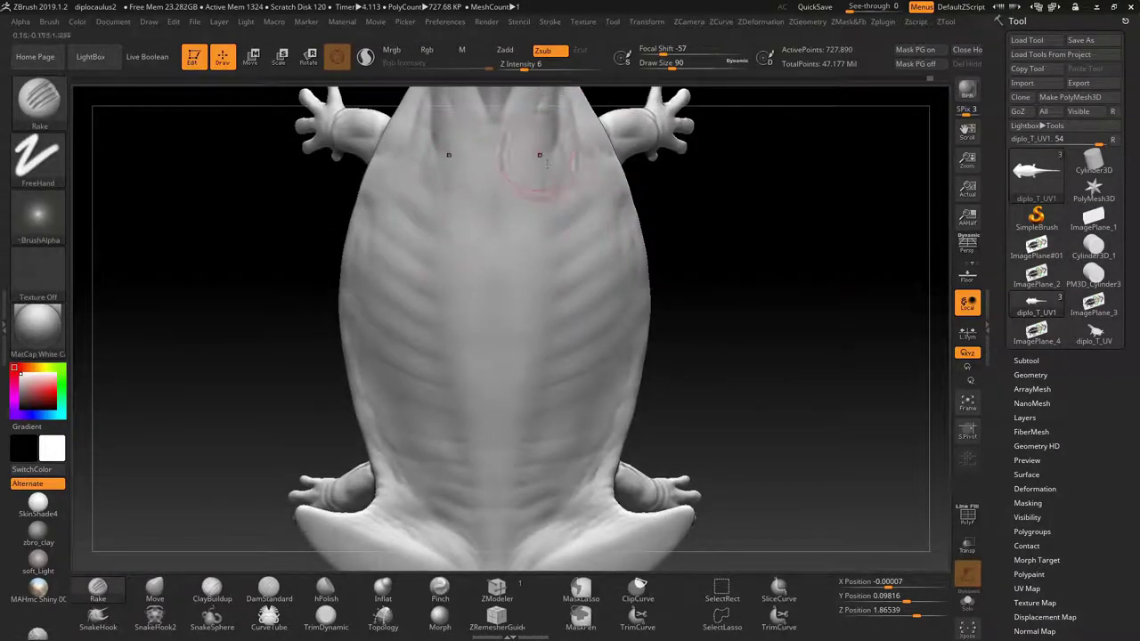
Step: Frame the creature and zoom onto the belly between the front legs
{"action": "right_click_drag", "start_coordinate": [520, 168], "coordinate": [523, 129]}
{"action": "right_click_drag", "start_coordinate": [439, 296], "coordinate": [553, 231]}
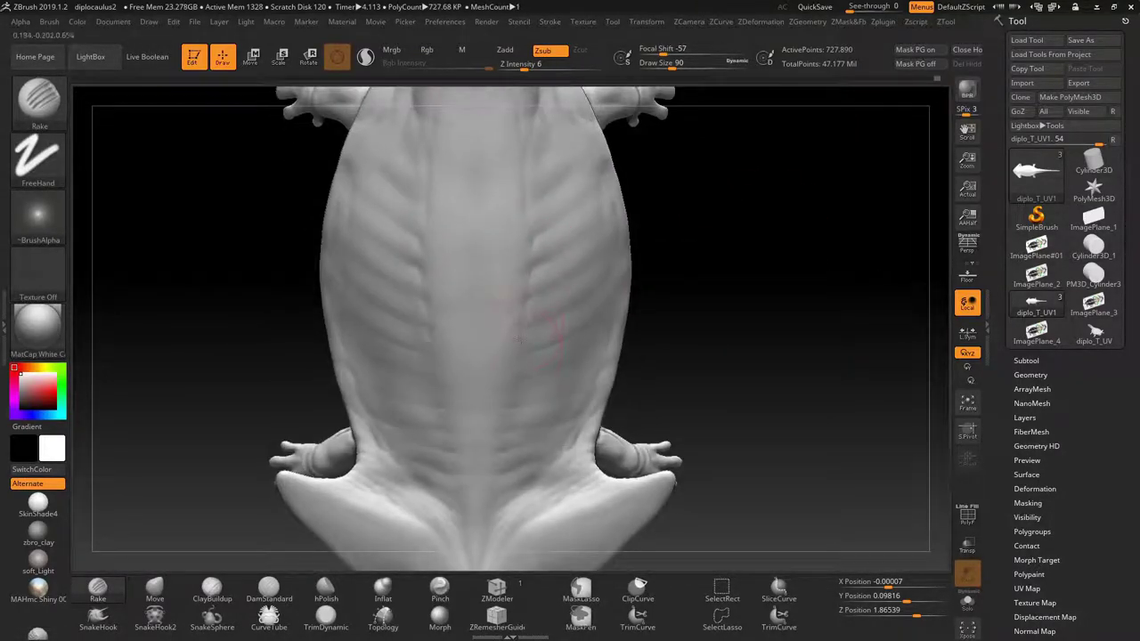
{"action": "right_click_drag", "start_coordinate": [535, 154], "coordinate": [439, 220]}
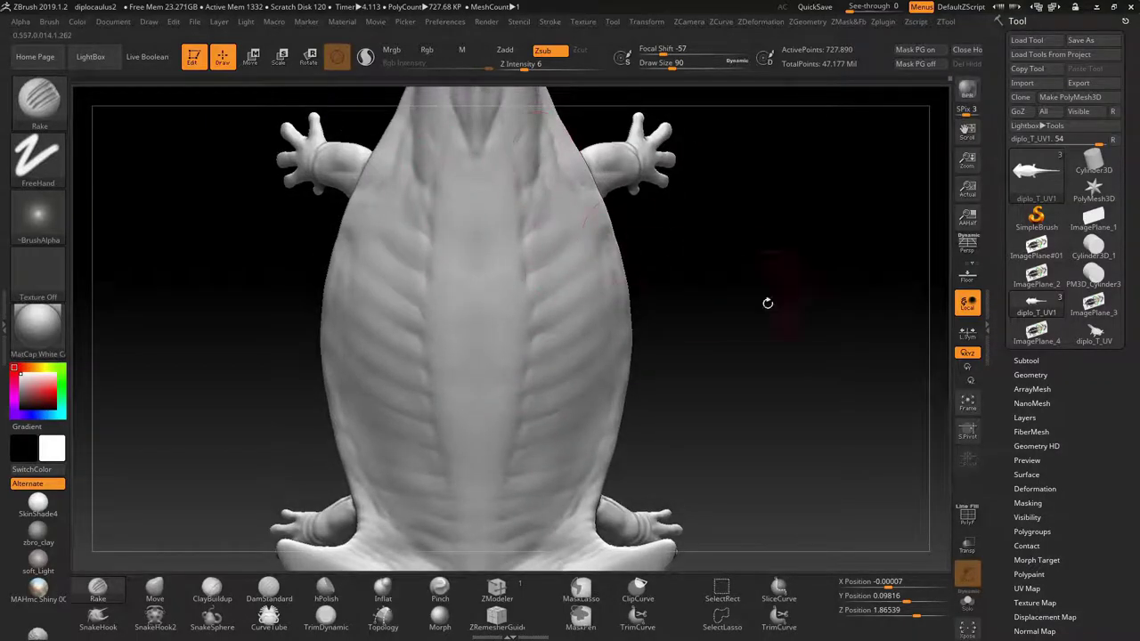
{"action": "mouse_move", "coordinate": [768, 303]}
{"action": "right_mouse_down"}
{"action": "mouse_move", "coordinate": [506, 346]}
{"action": "mouse_move", "coordinate": [554, 281]}
{"action": "right_mouse_up"}
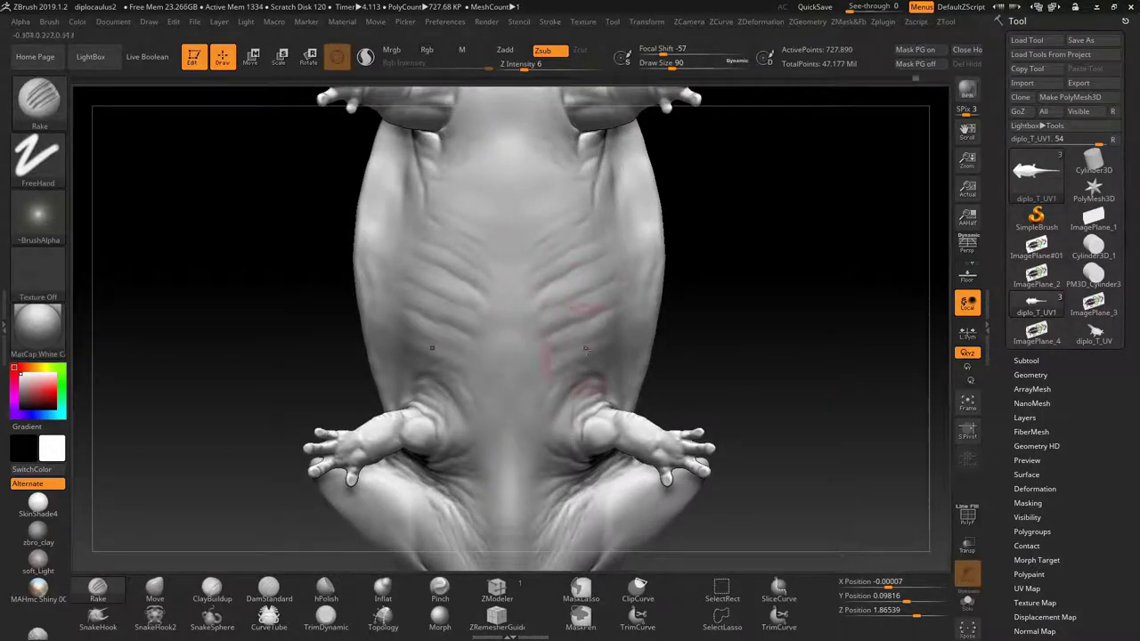
{"action": "right_click_drag", "start_coordinate": [585, 348], "coordinate": [921, 308]}
{"action": "key", "text": "f"}
{"action": "right_click_drag", "start_coordinate": [791, 308], "coordinate": [553, 180], "text": "ctrl"}
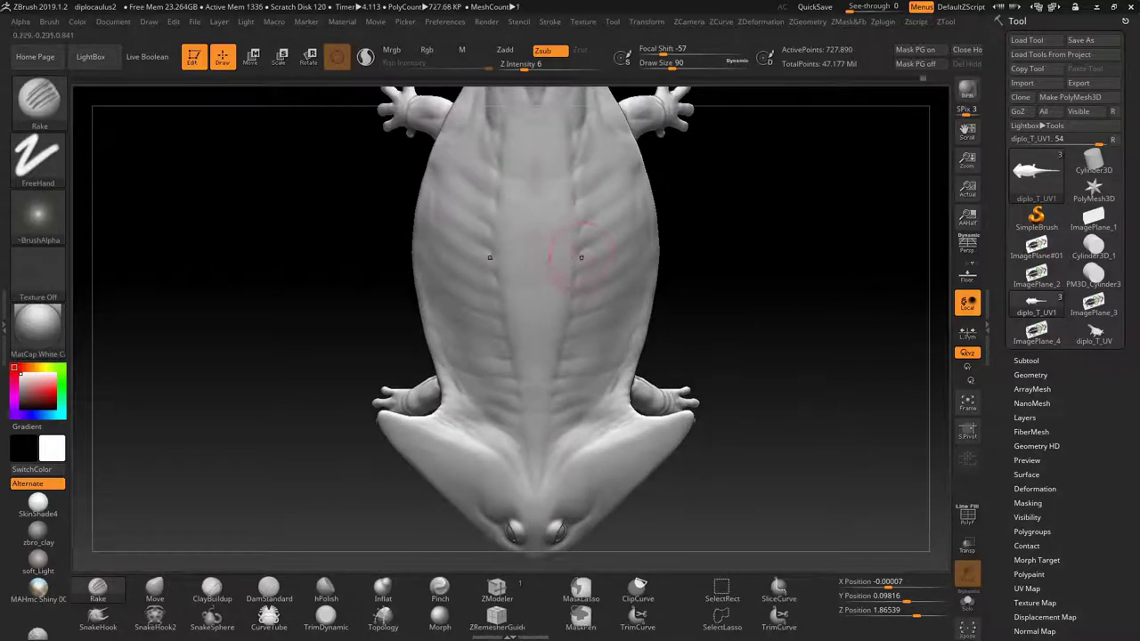
Step: Shift-smooth the ridged wrinkles along the belly
{"action": "left_click_drag", "start_coordinate": [499, 294], "coordinate": [772, 258], "text": "shift"}
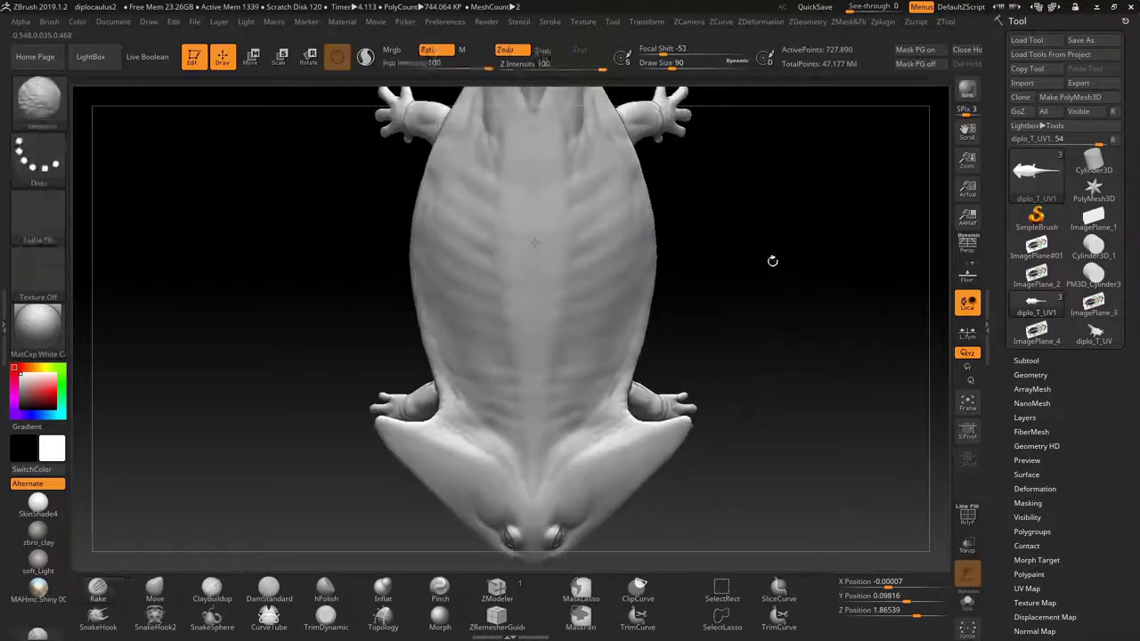
{"action": "right_click_drag", "start_coordinate": [532, 154], "coordinate": [594, 216]}
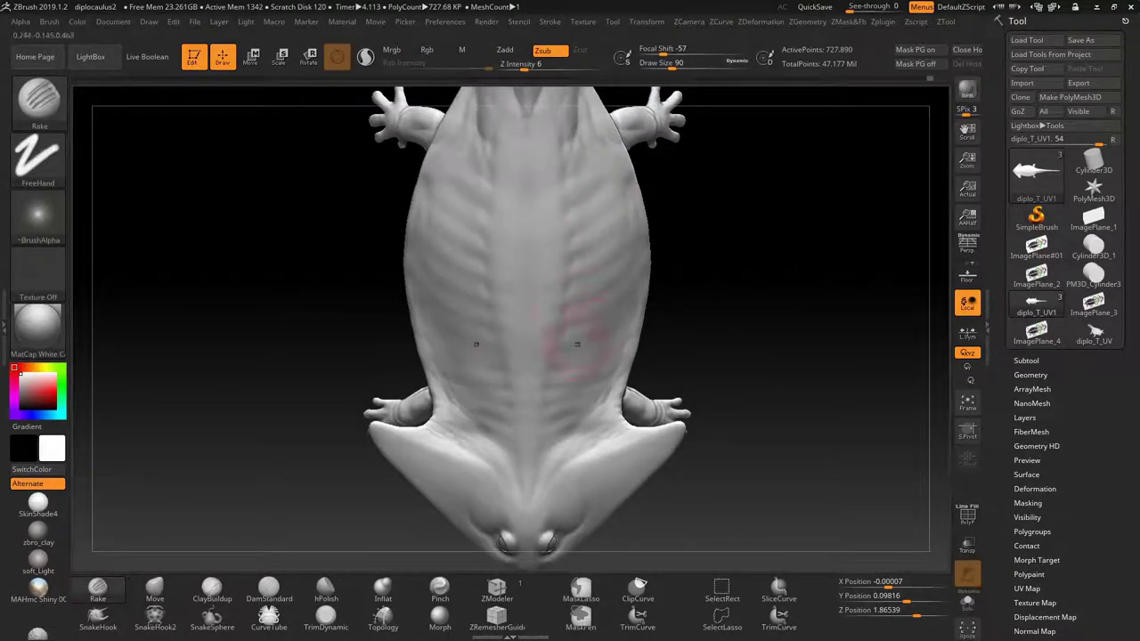
{"action": "mouse_move", "coordinate": [577, 344]}
{"action": "right_mouse_down"}
{"action": "mouse_move", "coordinate": [532, 357]}
{"action": "mouse_move", "coordinate": [585, 359]}
{"action": "right_mouse_up"}
{"action": "mouse_move", "coordinate": [694, 348]}
{"action": "right_mouse_down"}
{"action": "mouse_move", "coordinate": [808, 416]}
{"action": "mouse_move", "coordinate": [527, 357]}
{"action": "mouse_move", "coordinate": [579, 358]}
{"action": "right_mouse_up"}
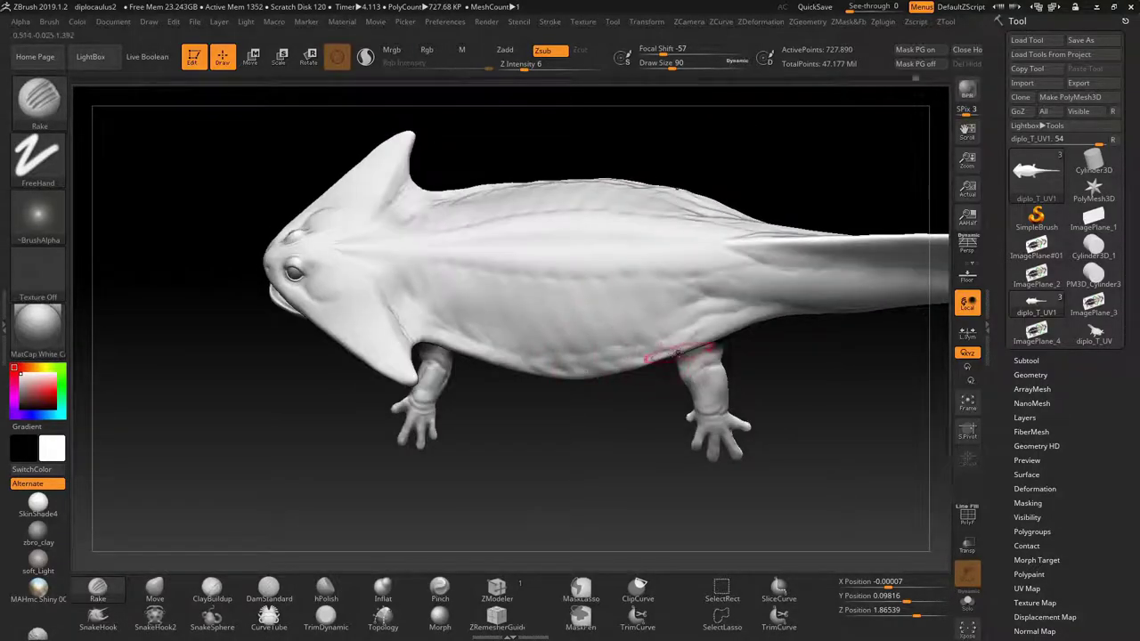
{"action": "right_click_drag", "start_coordinate": [708, 330], "coordinate": [608, 393]}
{"action": "mouse_move", "coordinate": [475, 349]}
{"action": "right_mouse_down"}
{"action": "mouse_move", "coordinate": [489, 355]}
{"action": "mouse_move", "coordinate": [425, 345]}
{"action": "mouse_move", "coordinate": [547, 306]}
{"action": "right_mouse_up"}
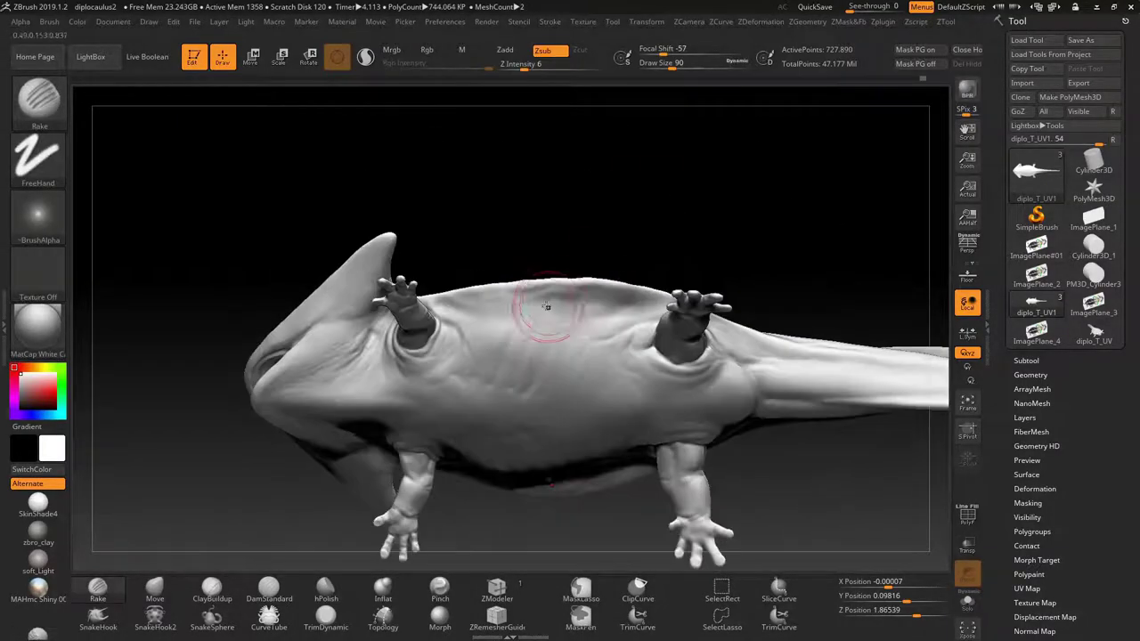
Step: Orbit over the back, legs and mouth to review the body
{"action": "mouse_move", "coordinate": [599, 233]}
{"action": "right_mouse_down"}
{"action": "mouse_move", "coordinate": [521, 323]}
{"action": "mouse_move", "coordinate": [464, 338]}
{"action": "mouse_move", "coordinate": [439, 303]}
{"action": "mouse_move", "coordinate": [489, 473]}
{"action": "mouse_move", "coordinate": [572, 273]}
{"action": "right_mouse_up"}
{"action": "right_click_drag", "start_coordinate": [525, 424], "coordinate": [581, 279]}
{"action": "right_click_drag", "start_coordinate": [650, 253], "coordinate": [620, 283]}
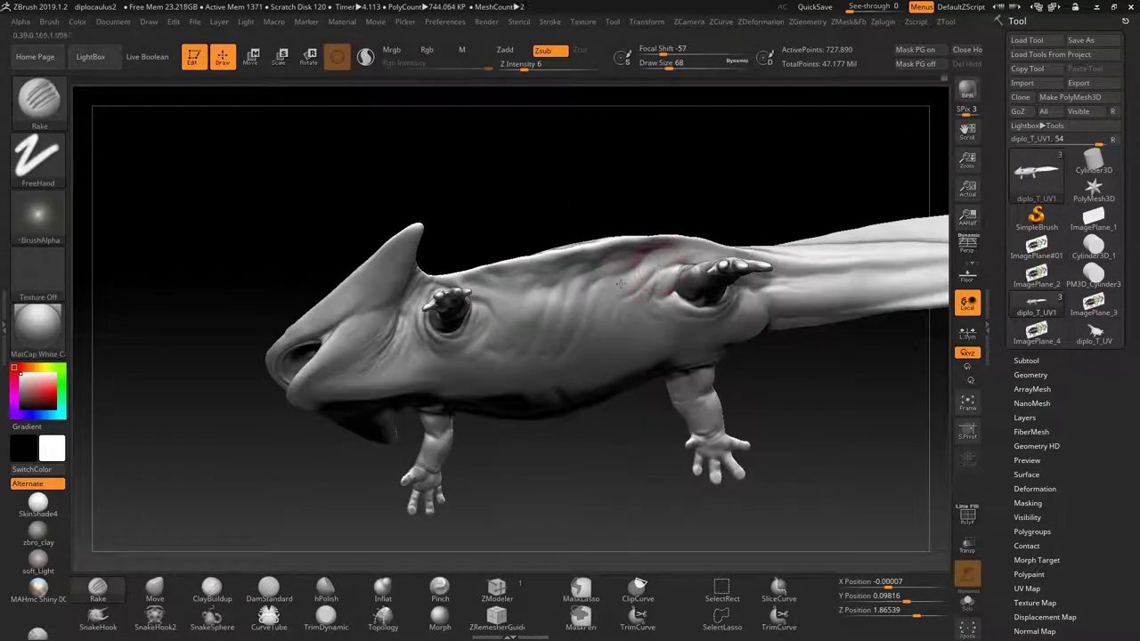
{"action": "mouse_move", "coordinate": [396, 433]}
{"action": "right_mouse_down"}
{"action": "mouse_move", "coordinate": [498, 410]}
{"action": "mouse_move", "coordinate": [631, 357]}
{"action": "mouse_move", "coordinate": [692, 351]}
{"action": "mouse_move", "coordinate": [612, 234]}
{"action": "mouse_move", "coordinate": [677, 294]}
{"action": "right_mouse_up"}
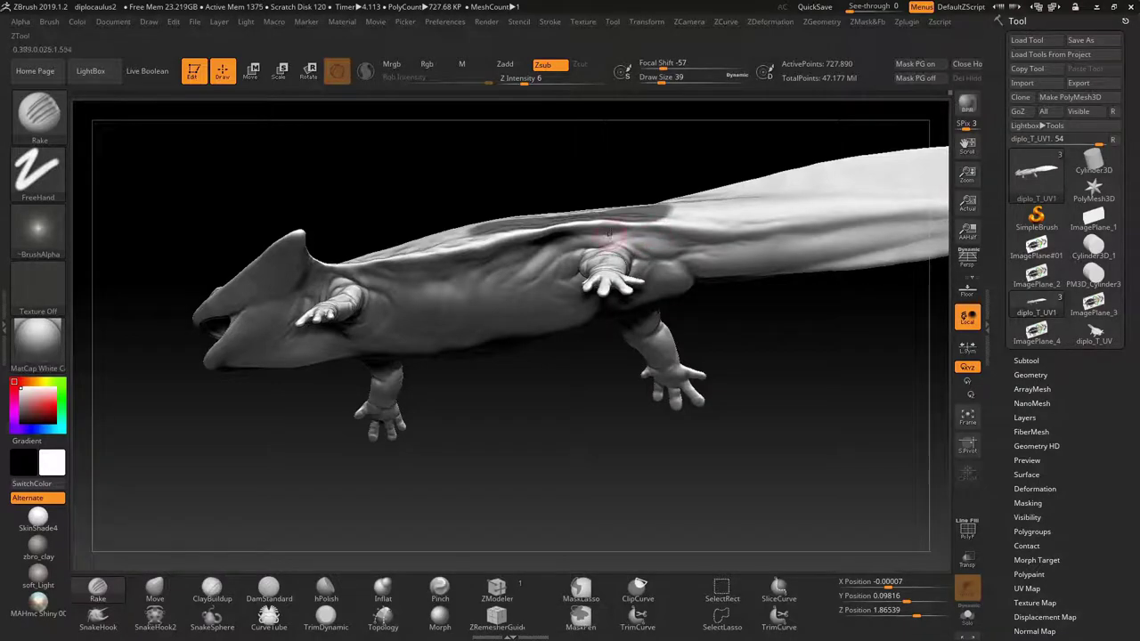
{"action": "mouse_move", "coordinate": [601, 233]}
{"action": "right_mouse_down"}
{"action": "mouse_move", "coordinate": [752, 348]}
{"action": "mouse_move", "coordinate": [873, 351]}
{"action": "mouse_move", "coordinate": [677, 267]}
{"action": "mouse_move", "coordinate": [578, 262]}
{"action": "mouse_move", "coordinate": [693, 400]}
{"action": "mouse_move", "coordinate": [465, 197]}
{"action": "right_mouse_up"}
Step: Build ClayBuildup folds near the arm socket, checking SDiv 1 and returning to SDiv 5
{"action": "key", "text": "b"}
{"action": "key", "text": "c"}
{"action": "key", "text": "b"}
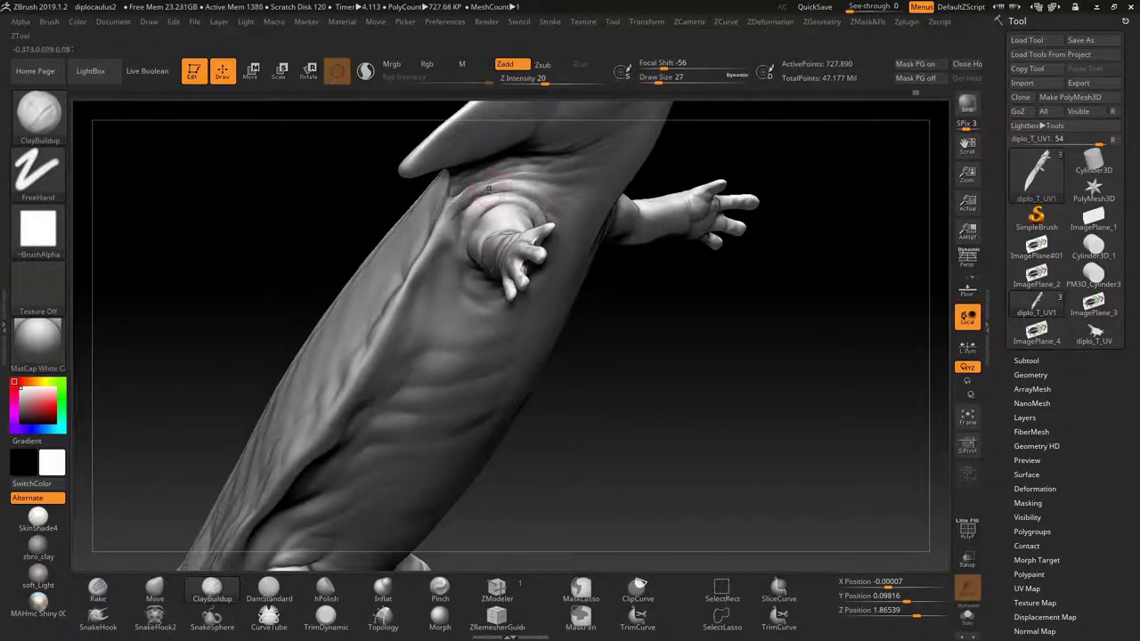
{"action": "right_click_drag", "start_coordinate": [431, 263], "coordinate": [475, 212]}
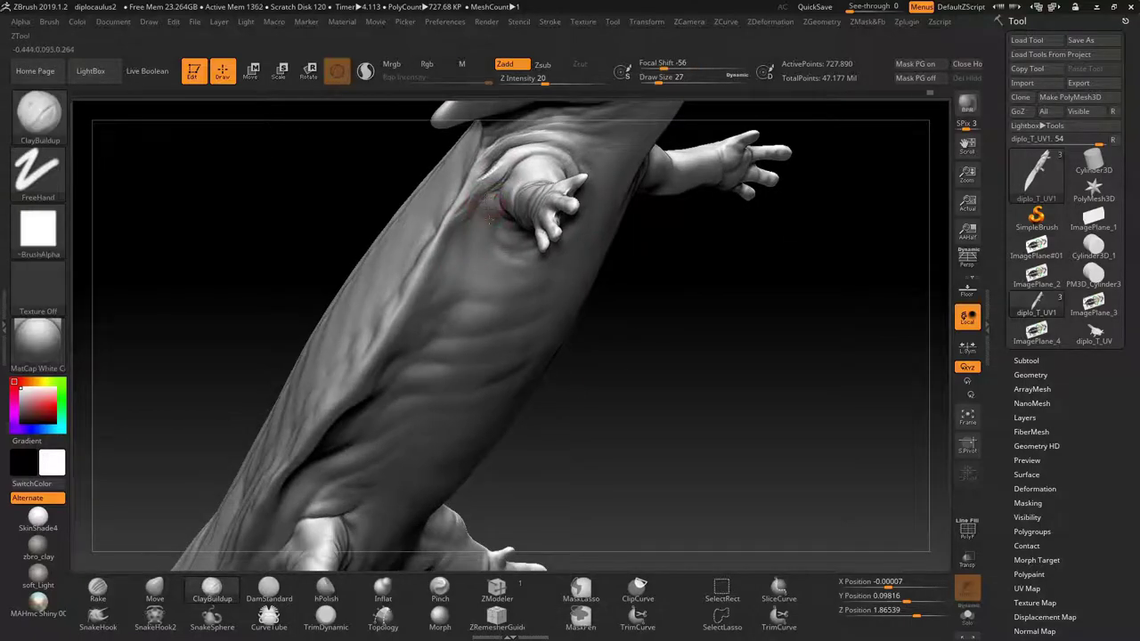
{"action": "mouse_move", "coordinate": [677, 293]}
{"action": "right_mouse_down", "text": "shift"}
{"action": "mouse_move", "coordinate": [517, 333]}
{"action": "mouse_move", "coordinate": [465, 234]}
{"action": "mouse_move", "coordinate": [522, 229]}
{"action": "right_mouse_up", "text": "shift"}
{"action": "left_click", "coordinate": [1031, 374]}
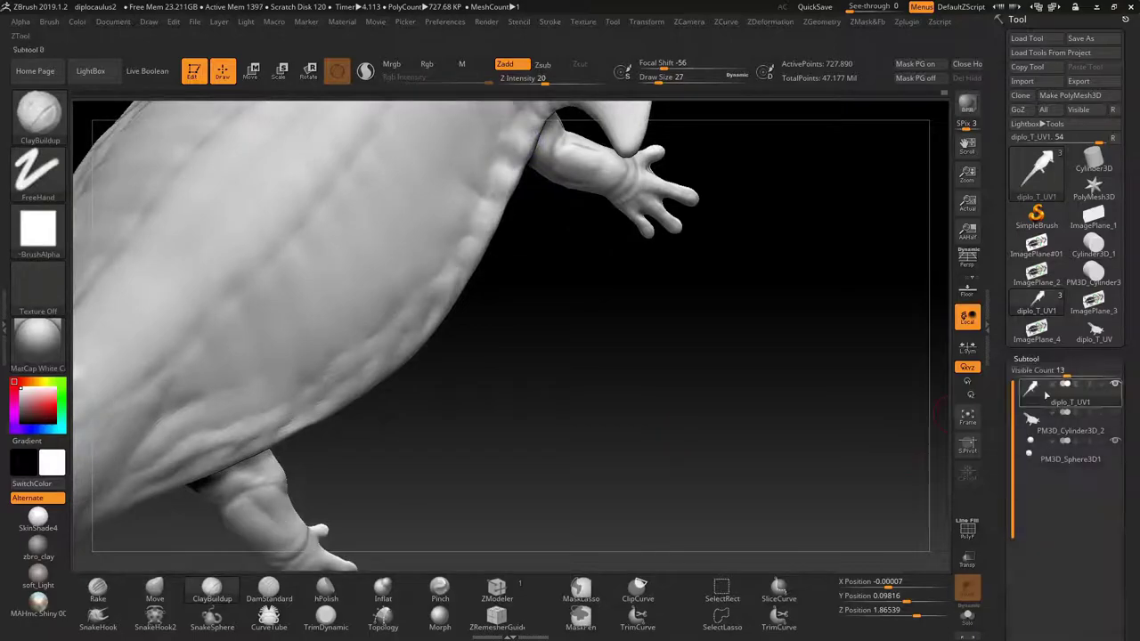
{"action": "key", "text": "shift+d"}
{"action": "key", "text": "shift+d"}
{"action": "key", "text": "shift+d"}
{"action": "key", "text": "d"}
{"action": "key", "text": "d"}
{"action": "key", "text": "d"}
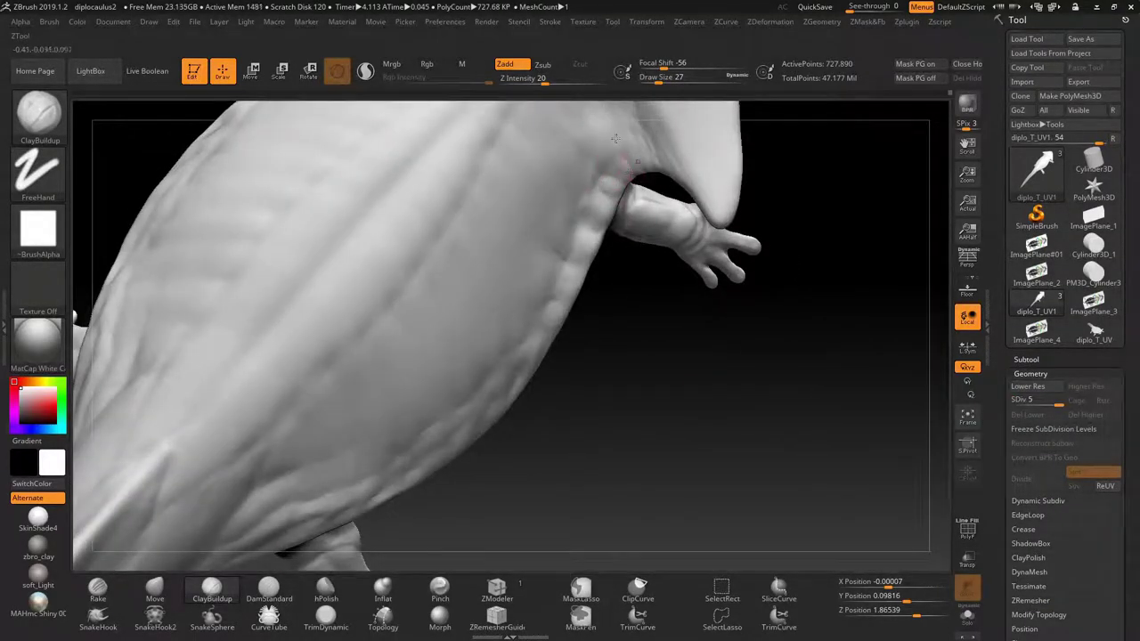
{"action": "right_click_drag", "start_coordinate": [615, 138], "coordinate": [611, 218]}
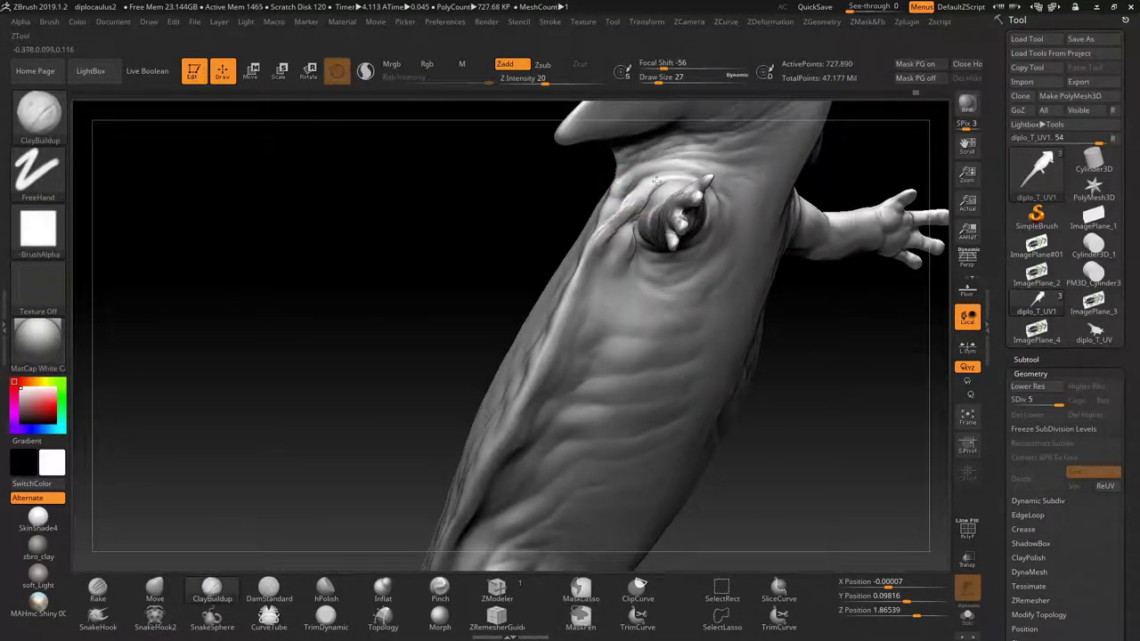
Step: Carve Rake grooves in Zsub at Z Intensity 6 around the arm socket
{"action": "key", "text": "b"}
{"action": "key", "text": "r"}
{"action": "key", "text": "k"}
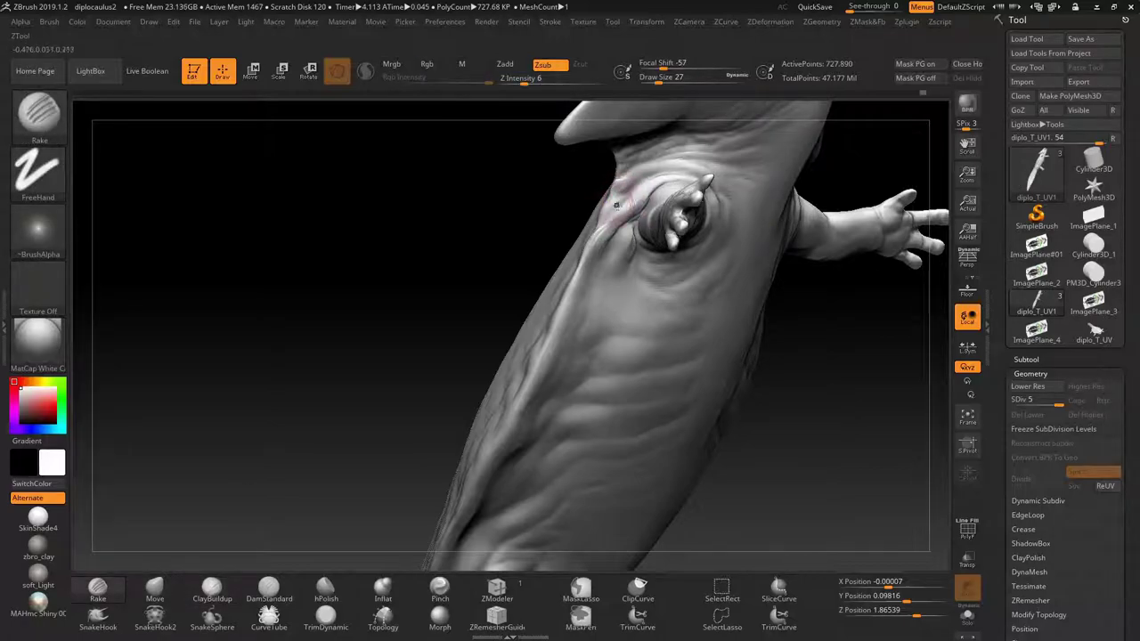
{"action": "right_click_drag", "start_coordinate": [595, 347], "coordinate": [639, 291]}
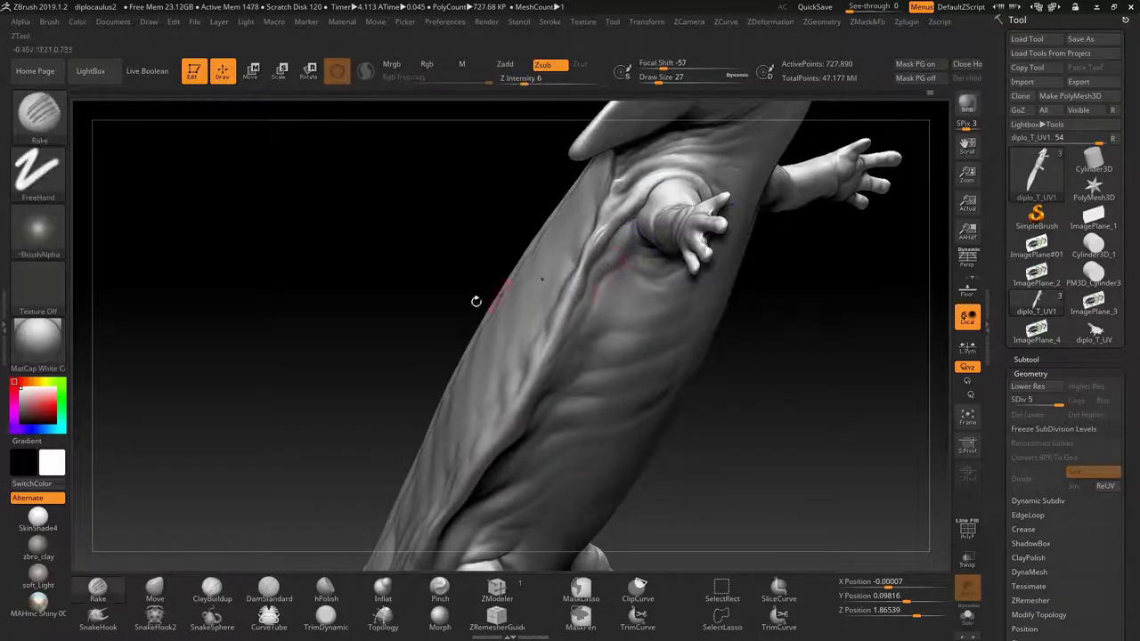
Step: Add ClayBuildup folds (Zadd, intensity 20) over the back and side, then rake them with Zsub
{"action": "left_click", "coordinate": [196, 588]}
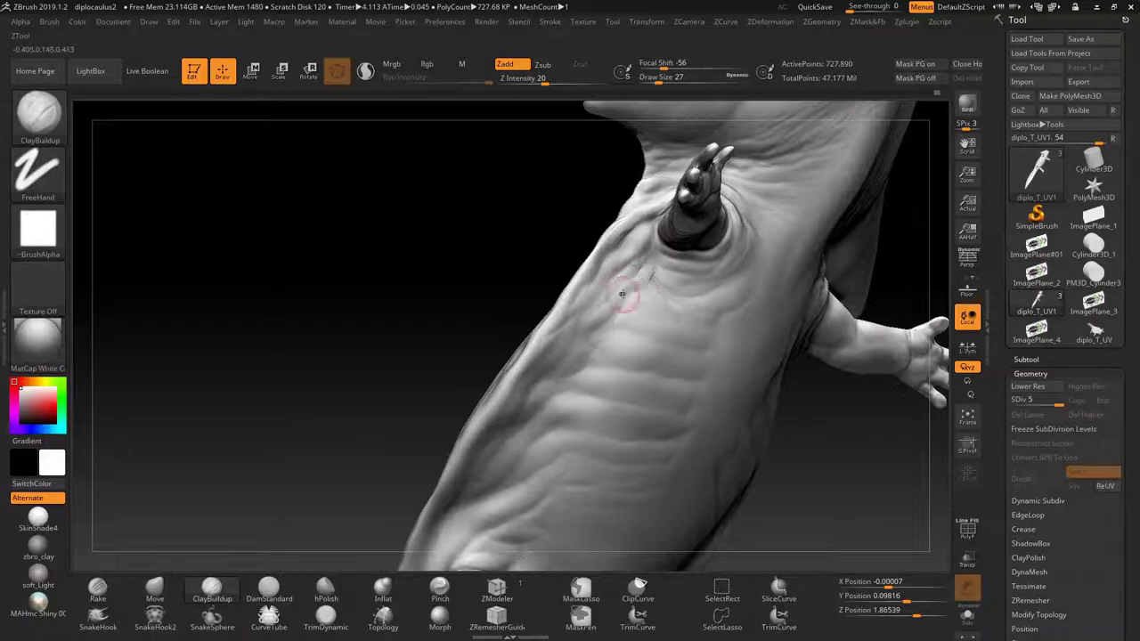
{"action": "right_click_drag", "start_coordinate": [559, 317], "coordinate": [553, 283]}
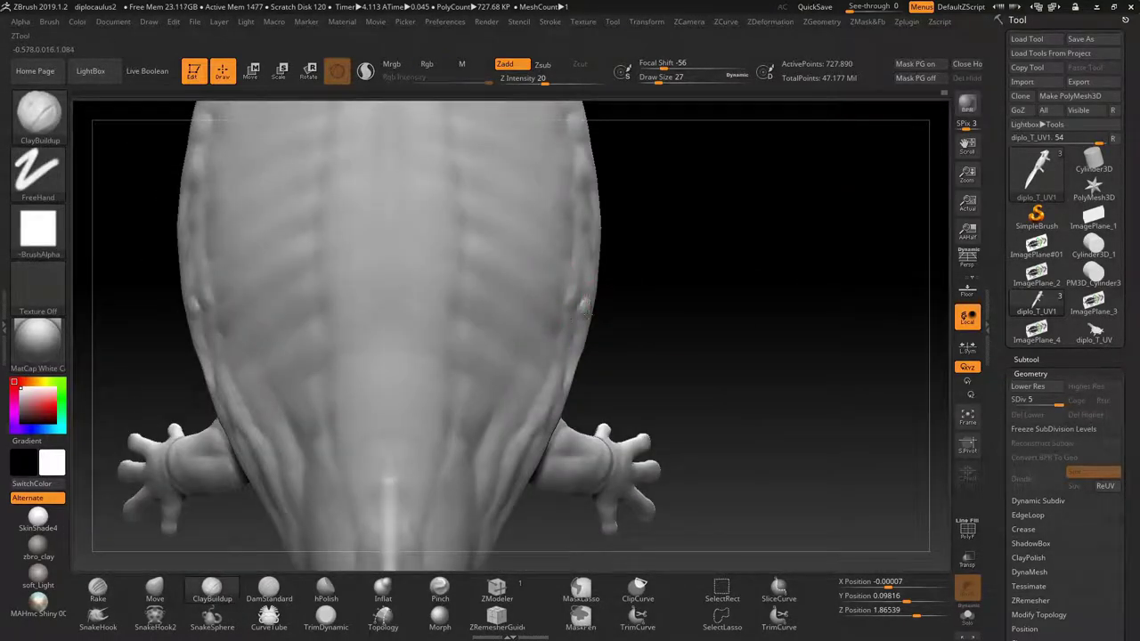
{"action": "mouse_move", "coordinate": [584, 313]}
{"action": "right_mouse_down"}
{"action": "mouse_move", "coordinate": [565, 247]}
{"action": "mouse_move", "coordinate": [659, 323]}
{"action": "mouse_move", "coordinate": [603, 270]}
{"action": "right_mouse_up"}
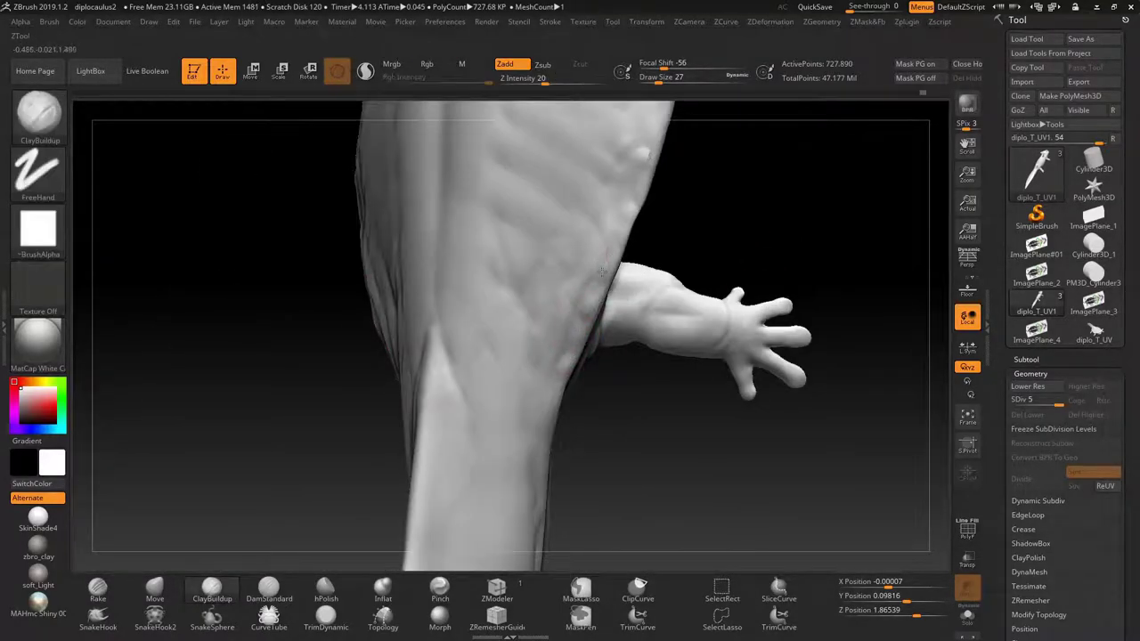
{"action": "right_click_drag", "start_coordinate": [640, 178], "coordinate": [567, 286]}
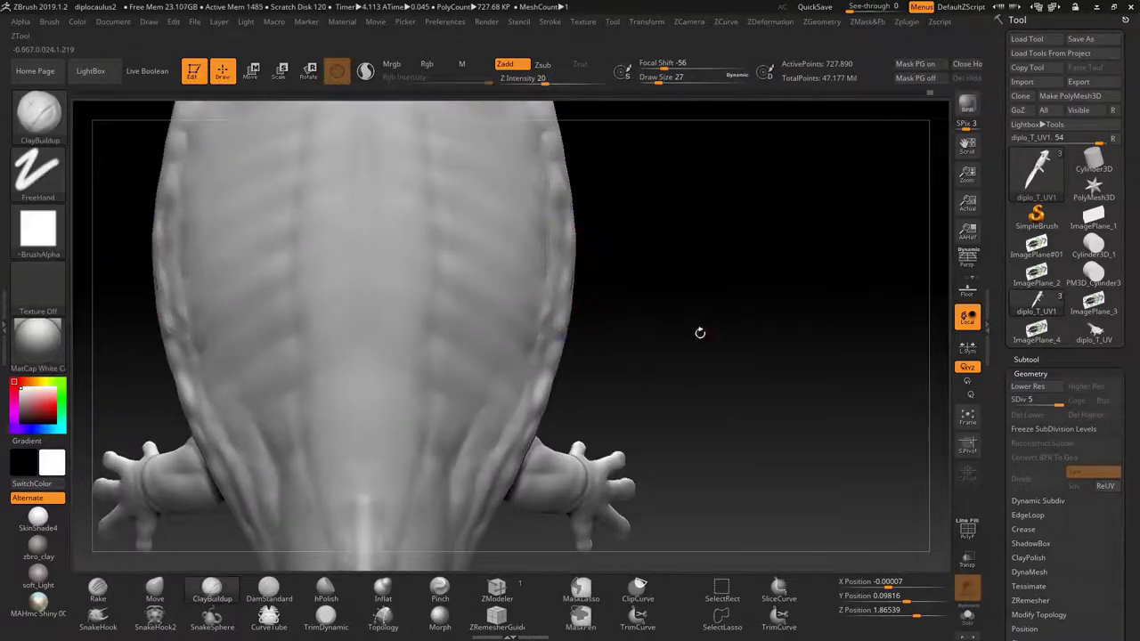
{"action": "mouse_move", "coordinate": [701, 333]}
{"action": "right_mouse_down"}
{"action": "mouse_move", "coordinate": [538, 286]}
{"action": "mouse_move", "coordinate": [725, 343]}
{"action": "mouse_move", "coordinate": [545, 276]}
{"action": "mouse_move", "coordinate": [570, 303]}
{"action": "mouse_move", "coordinate": [790, 267]}
{"action": "mouse_move", "coordinate": [631, 242]}
{"action": "mouse_move", "coordinate": [646, 259]}
{"action": "mouse_move", "coordinate": [623, 360]}
{"action": "mouse_move", "coordinate": [612, 293]}
{"action": "mouse_move", "coordinate": [809, 300]}
{"action": "right_mouse_up"}
{"action": "key", "text": "b"}
{"action": "key", "text": "r"}
{"action": "key", "text": "k"}
Step: Switch to the Move brush and orbit in on the torso's side and back
{"action": "key", "text": "b"}
{"action": "key", "text": "m"}
{"action": "key", "text": "v"}
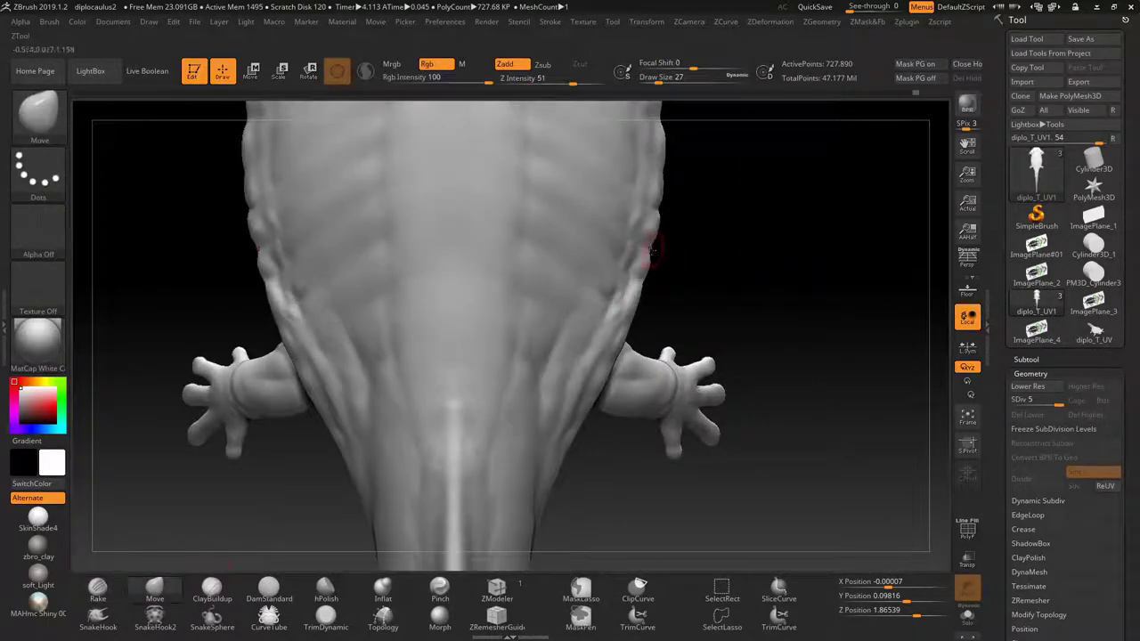
{"action": "right_click_drag", "start_coordinate": [653, 250], "coordinate": [659, 253]}
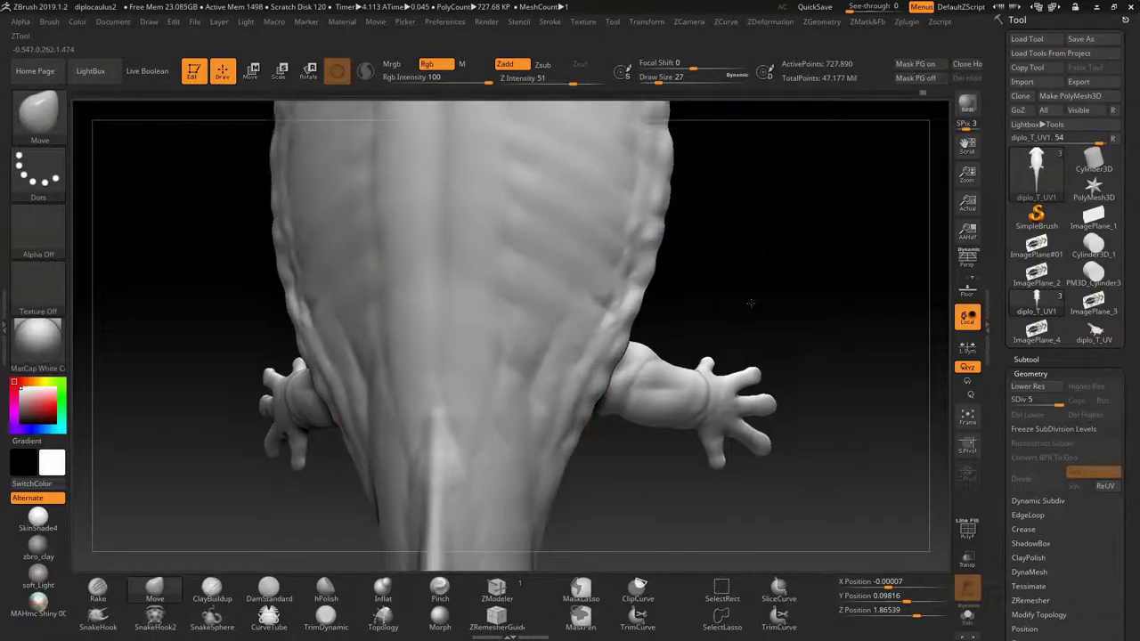
{"action": "mouse_move", "coordinate": [594, 396]}
{"action": "right_mouse_down"}
{"action": "mouse_move", "coordinate": [751, 234]}
{"action": "mouse_move", "coordinate": [746, 222]}
{"action": "mouse_move", "coordinate": [602, 276]}
{"action": "right_mouse_up"}
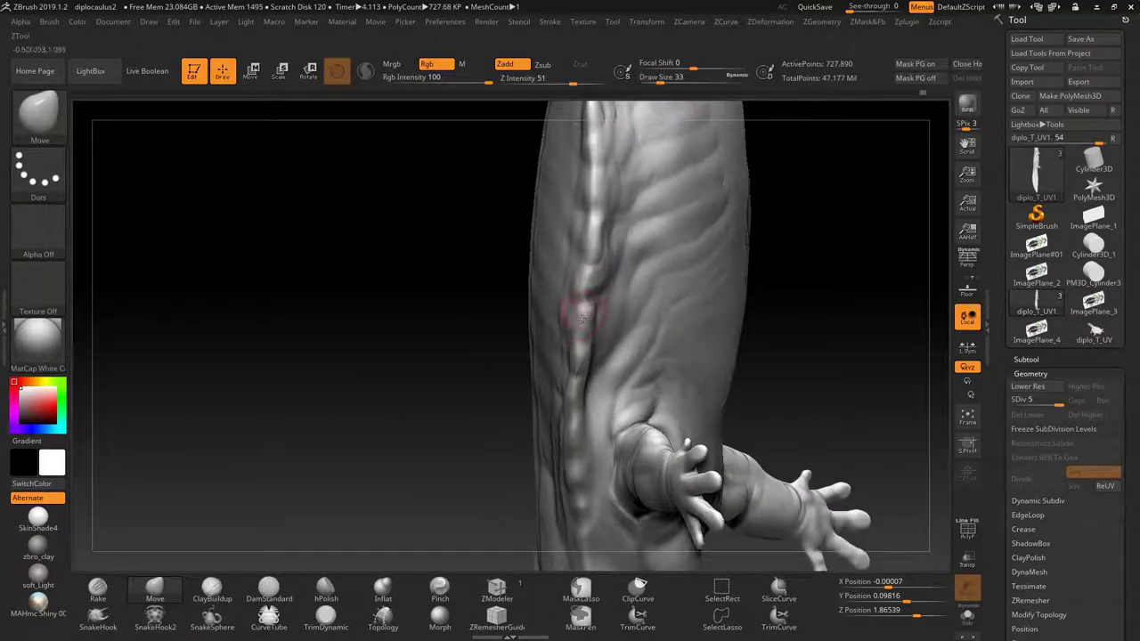
{"action": "mouse_move", "coordinate": [581, 318]}
{"action": "right_mouse_down"}
{"action": "mouse_move", "coordinate": [810, 308]}
{"action": "mouse_move", "coordinate": [837, 237]}
{"action": "mouse_move", "coordinate": [677, 257]}
{"action": "mouse_move", "coordinate": [774, 285]}
{"action": "mouse_move", "coordinate": [623, 268]}
{"action": "mouse_move", "coordinate": [534, 356]}
{"action": "right_mouse_up"}
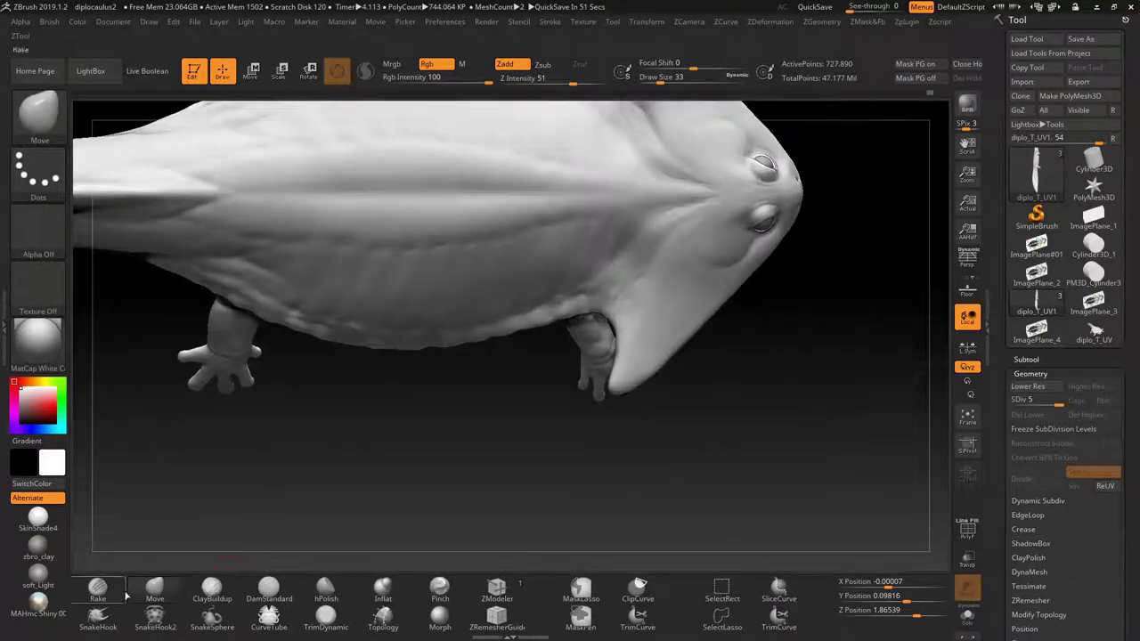
Step: Pick Rake then ClayBuildup from the brush shelf and stroke folds along the belly
{"action": "left_click", "coordinate": [100, 591]}
{"action": "left_click", "coordinate": [211, 592]}
{"action": "mouse_move", "coordinate": [267, 401]}
{"action": "right_mouse_down"}
{"action": "mouse_move", "coordinate": [293, 298]}
{"action": "mouse_move", "coordinate": [591, 382]}
{"action": "mouse_move", "coordinate": [502, 337]}
{"action": "mouse_move", "coordinate": [652, 317]}
{"action": "mouse_move", "coordinate": [555, 464]}
{"action": "mouse_move", "coordinate": [817, 334]}
{"action": "mouse_move", "coordinate": [577, 289]}
{"action": "mouse_move", "coordinate": [847, 326]}
{"action": "mouse_move", "coordinate": [773, 476]}
{"action": "mouse_move", "coordinate": [487, 315]}
{"action": "mouse_move", "coordinate": [683, 186]}
{"action": "mouse_move", "coordinate": [555, 237]}
{"action": "mouse_move", "coordinate": [710, 204]}
{"action": "mouse_move", "coordinate": [504, 311]}
{"action": "mouse_move", "coordinate": [629, 295]}
{"action": "mouse_move", "coordinate": [390, 289]}
{"action": "mouse_move", "coordinate": [505, 234]}
{"action": "right_mouse_up"}
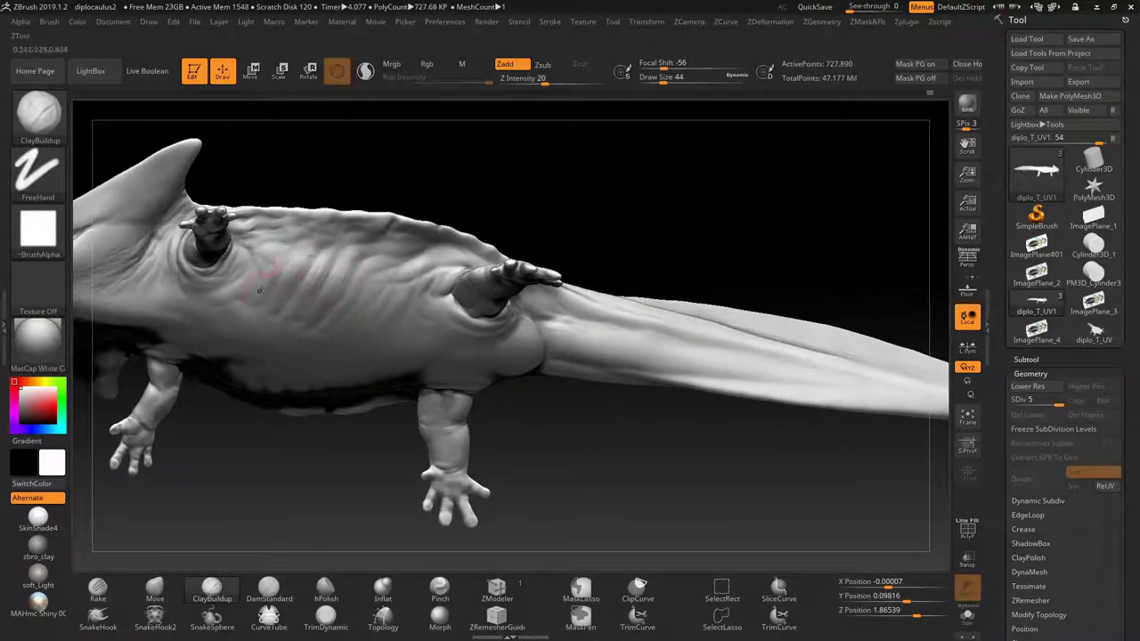
Step: Orbit around the belly, legs and tail onto the underside
{"action": "mouse_move", "coordinate": [517, 242]}
{"action": "right_mouse_down"}
{"action": "mouse_move", "coordinate": [484, 330]}
{"action": "mouse_move", "coordinate": [454, 316]}
{"action": "mouse_move", "coordinate": [776, 188]}
{"action": "mouse_move", "coordinate": [530, 296]}
{"action": "mouse_move", "coordinate": [577, 324]}
{"action": "mouse_move", "coordinate": [570, 330]}
{"action": "mouse_move", "coordinate": [615, 331]}
{"action": "mouse_move", "coordinate": [677, 438]}
{"action": "mouse_move", "coordinate": [418, 269]}
{"action": "right_mouse_up"}
{"action": "right_click_drag", "start_coordinate": [357, 355], "coordinate": [450, 379]}
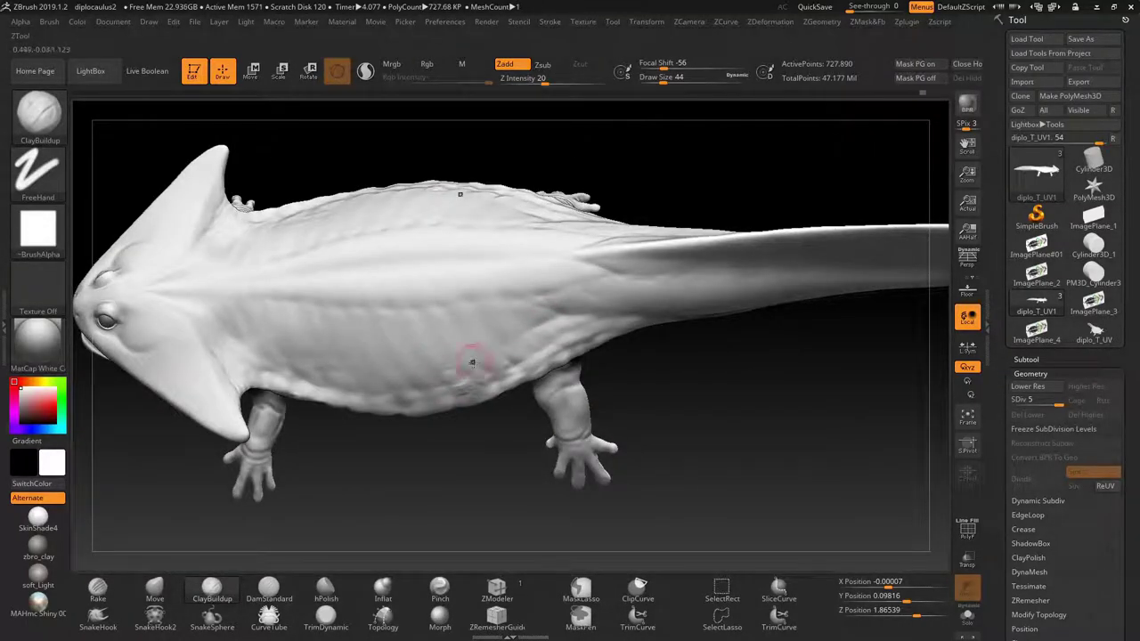
{"action": "right_click_drag", "start_coordinate": [535, 344], "coordinate": [550, 335], "text": "shift"}
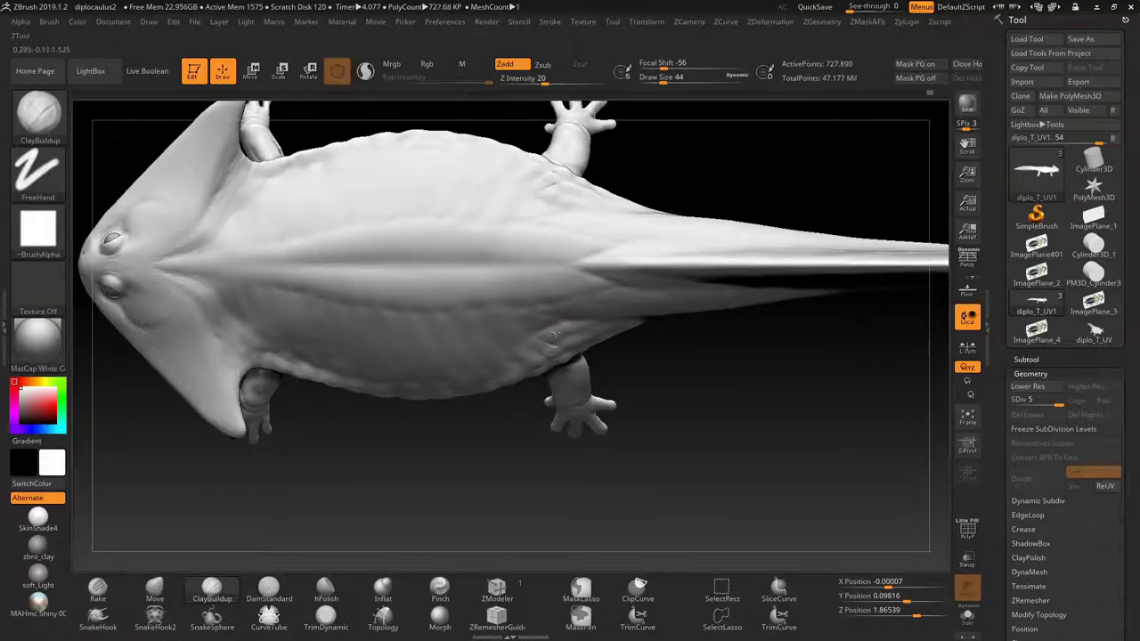
{"action": "mouse_move", "coordinate": [639, 398]}
{"action": "right_mouse_down"}
{"action": "mouse_move", "coordinate": [615, 350]}
{"action": "mouse_move", "coordinate": [701, 451]}
{"action": "right_mouse_up"}
Step: Give ClayBuildup Alpha 35 and lower its Z Intensity to 9
{"action": "left_click", "coordinate": [38, 228]}
{"action": "left_click", "coordinate": [567, 404]}
{"action": "right_click_drag", "start_coordinate": [712, 374], "coordinate": [764, 440], "text": "ctrl"}
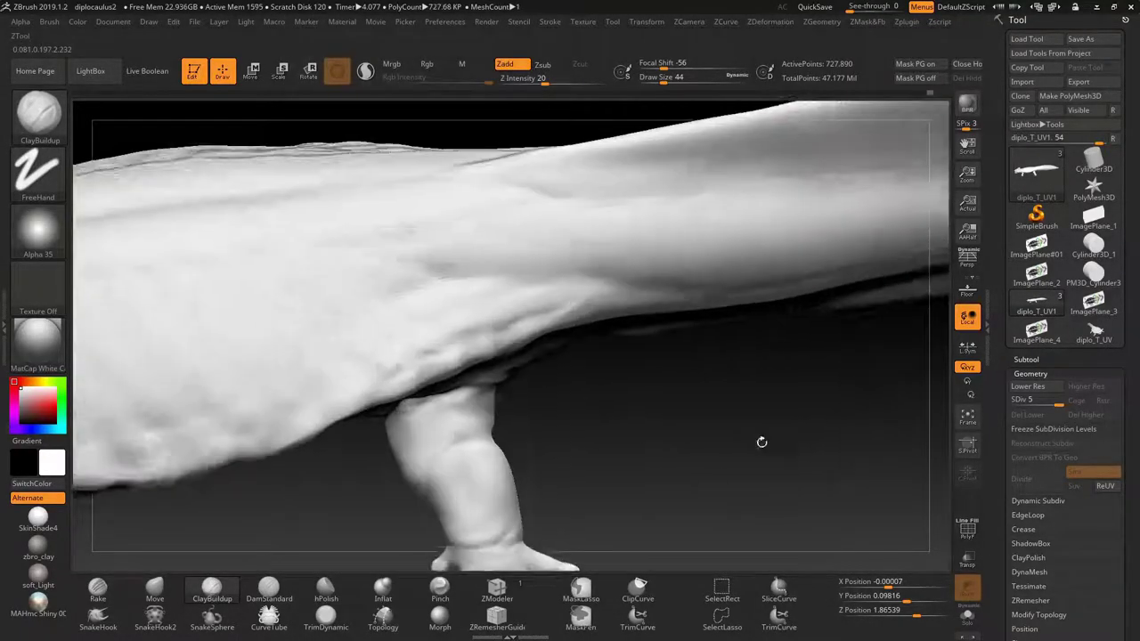
{"action": "left_click_drag", "start_coordinate": [544, 79], "coordinate": [528, 79]}
{"action": "right_click_drag", "start_coordinate": [522, 307], "coordinate": [767, 276]}
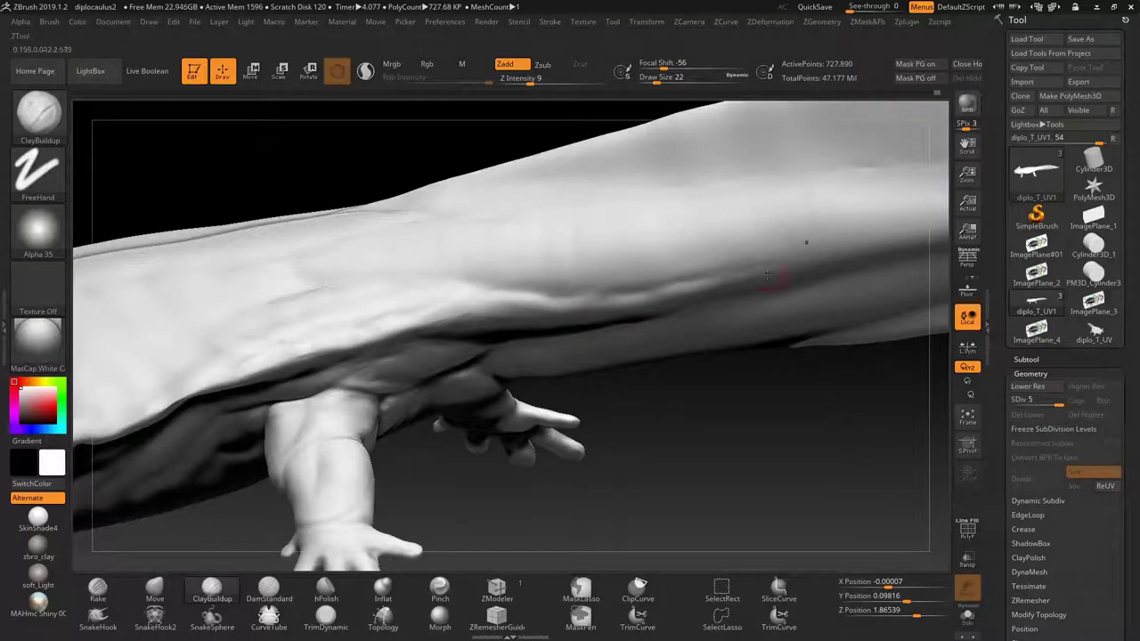
{"action": "right_click_drag", "start_coordinate": [530, 303], "coordinate": [497, 379]}
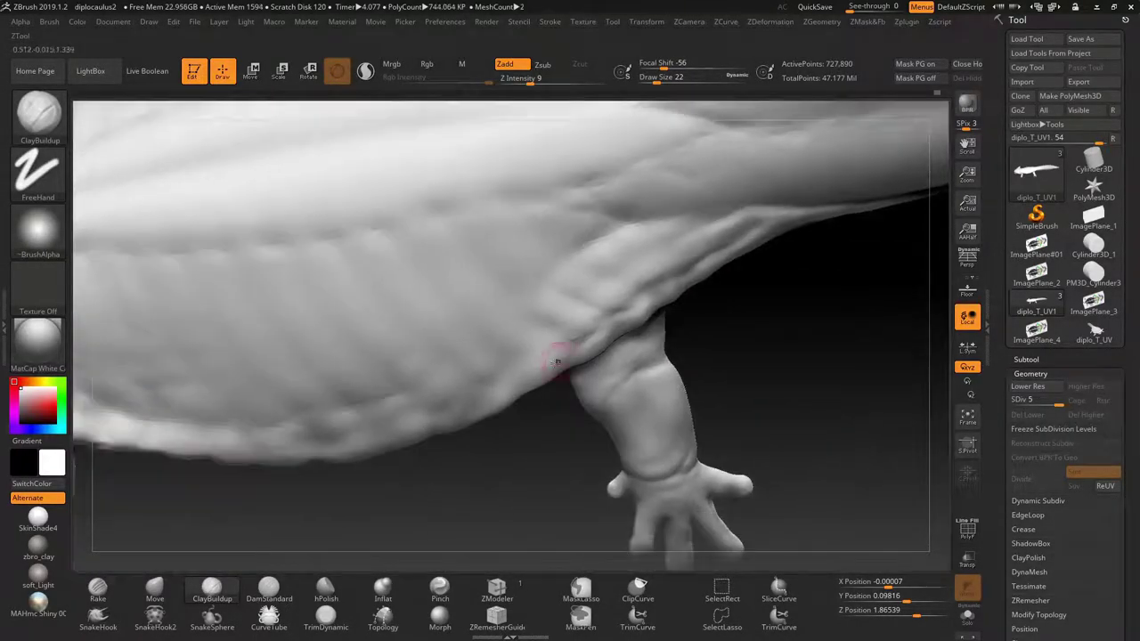
Step: Sculpt softer folds along the belly edge and underside between the legs
{"action": "right_click_drag", "start_coordinate": [611, 318], "coordinate": [669, 234]}
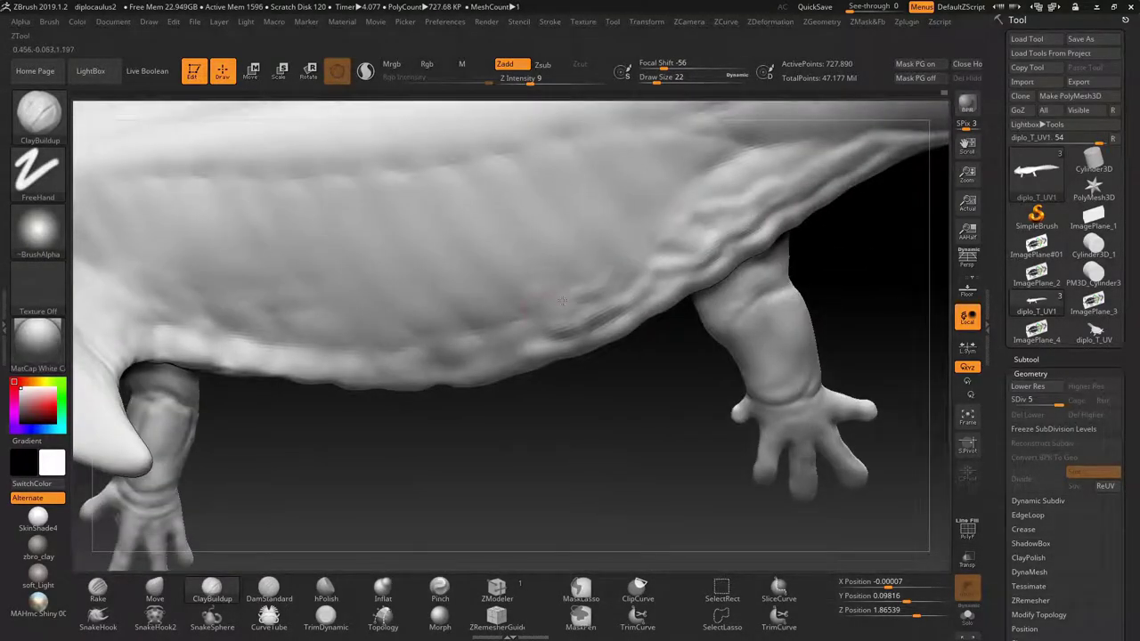
{"action": "right_click_drag", "start_coordinate": [513, 325], "coordinate": [307, 285]}
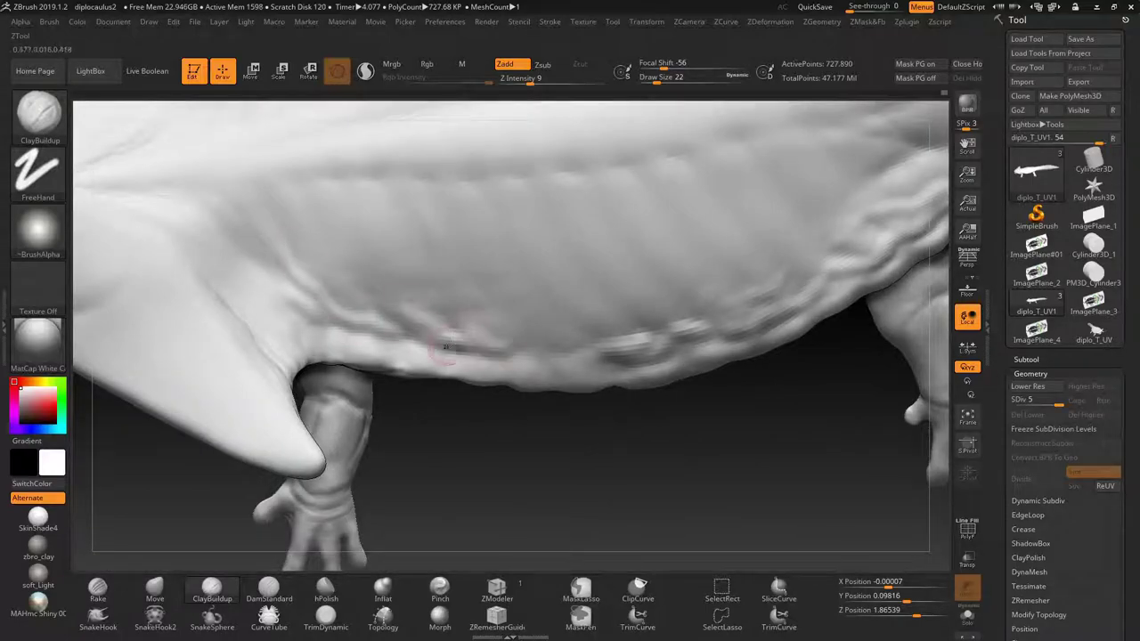
{"action": "mouse_move", "coordinate": [586, 359]}
{"action": "right_mouse_down"}
{"action": "mouse_move", "coordinate": [710, 410]}
{"action": "mouse_move", "coordinate": [516, 259]}
{"action": "right_mouse_up"}
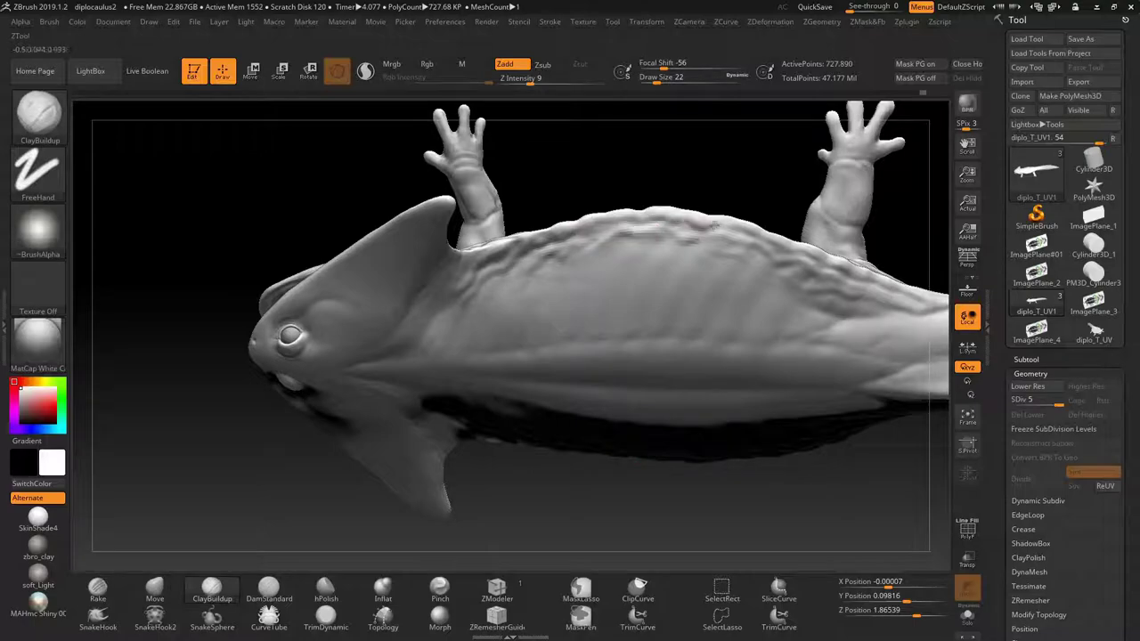
{"action": "right_click_drag", "start_coordinate": [714, 224], "coordinate": [572, 276]}
{"action": "mouse_move", "coordinate": [710, 265]}
{"action": "right_mouse_down"}
{"action": "mouse_move", "coordinate": [547, 331]}
{"action": "mouse_move", "coordinate": [475, 458]}
{"action": "mouse_move", "coordinate": [658, 77]}
{"action": "right_mouse_up"}
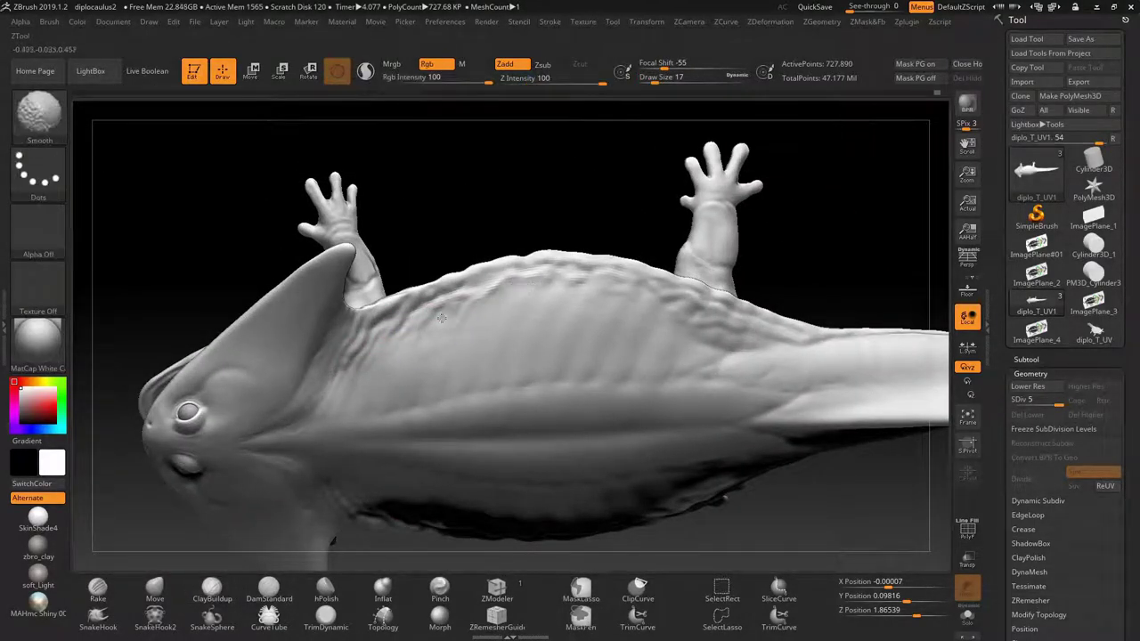
Step: Puff up the head and throat underside folds with Inflat (Zadd, Z Intensity 10, Draw Size 68)
{"action": "mouse_move", "coordinate": [762, 341]}
{"action": "right_mouse_down"}
{"action": "mouse_move", "coordinate": [716, 425]}
{"action": "mouse_move", "coordinate": [470, 343]}
{"action": "right_mouse_up"}
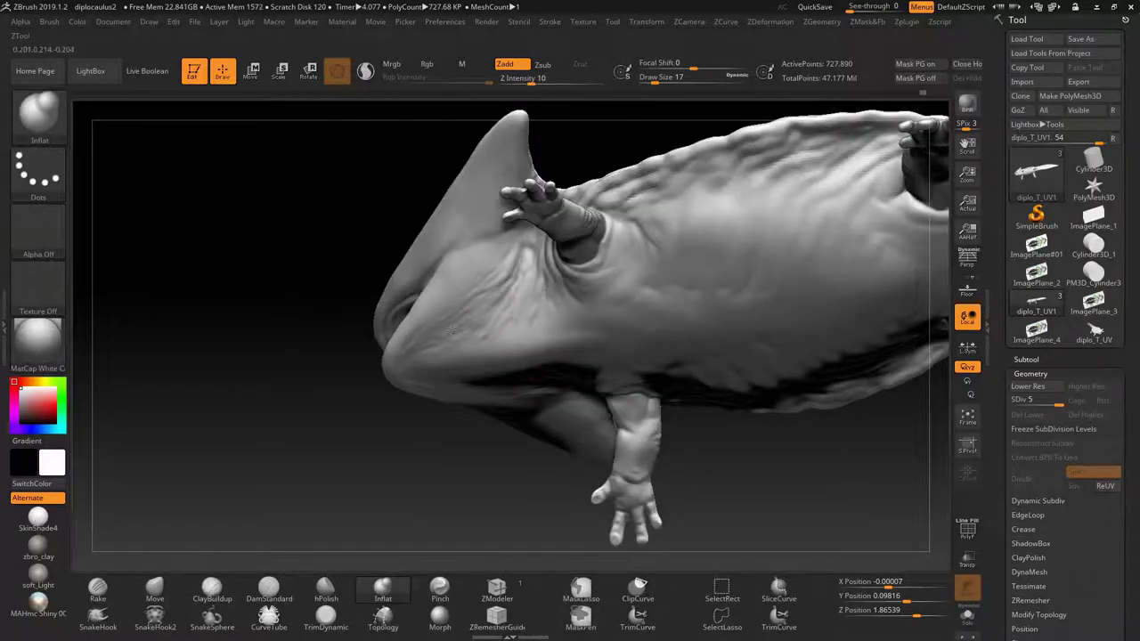
{"action": "right_click_drag", "start_coordinate": [491, 291], "coordinate": [499, 322]}
{"action": "right_click_drag", "start_coordinate": [524, 227], "coordinate": [506, 215]}
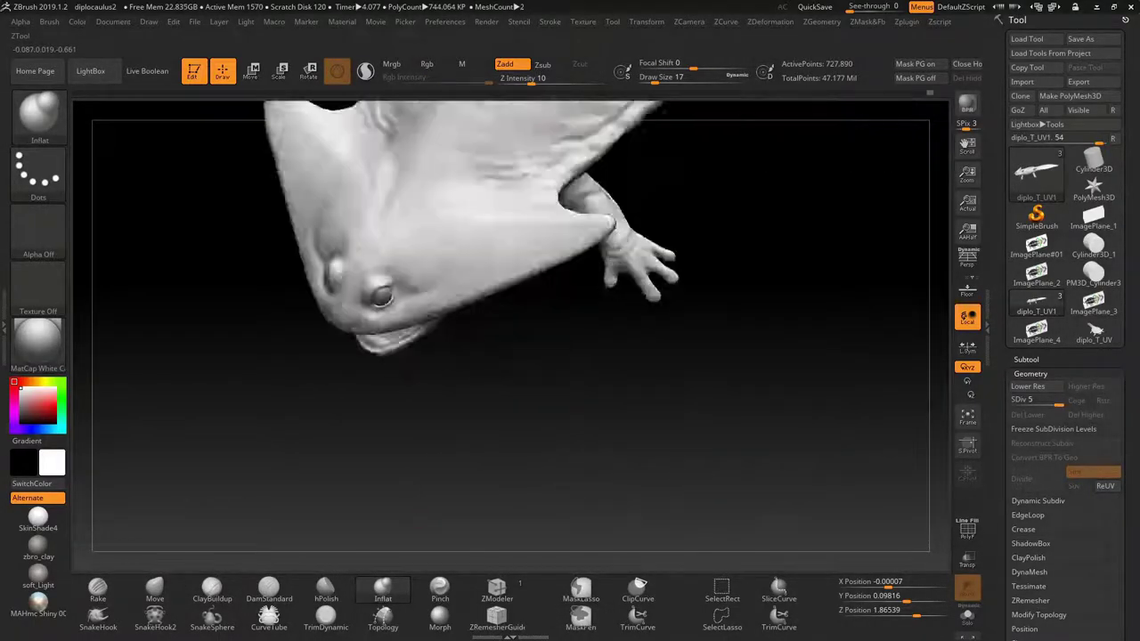
{"action": "right_click_drag", "start_coordinate": [701, 254], "coordinate": [678, 181], "text": "shift"}
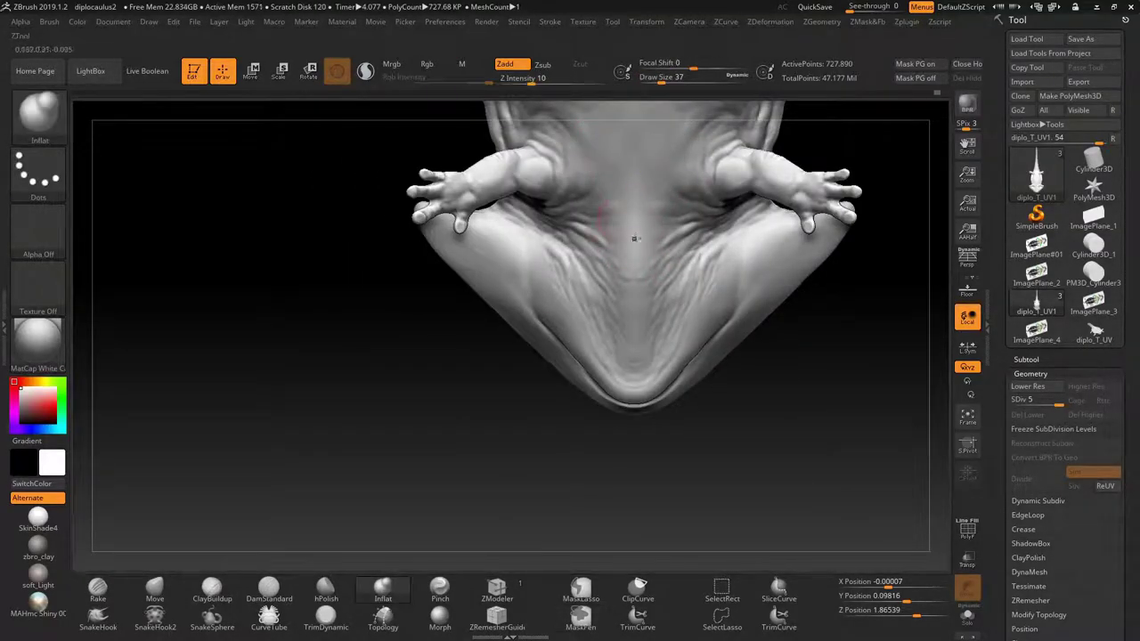
{"action": "key", "text": "shift"}
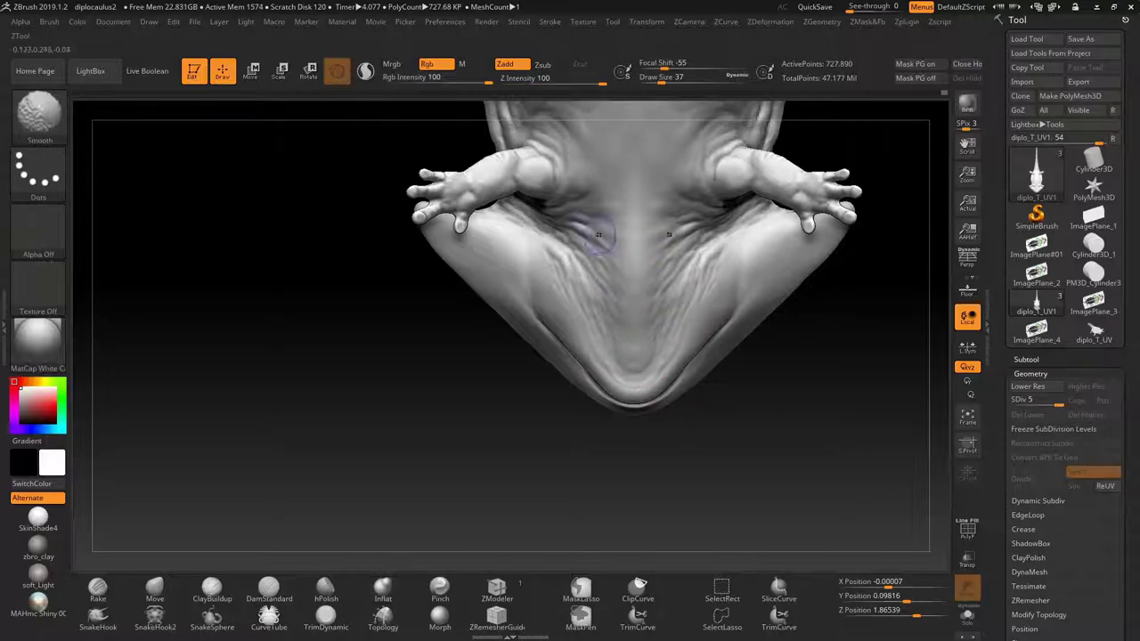
{"action": "mouse_move", "coordinate": [599, 235]}
{"action": "right_mouse_down"}
{"action": "mouse_move", "coordinate": [870, 339]}
{"action": "mouse_move", "coordinate": [769, 363]}
{"action": "mouse_move", "coordinate": [406, 406]}
{"action": "right_mouse_up"}
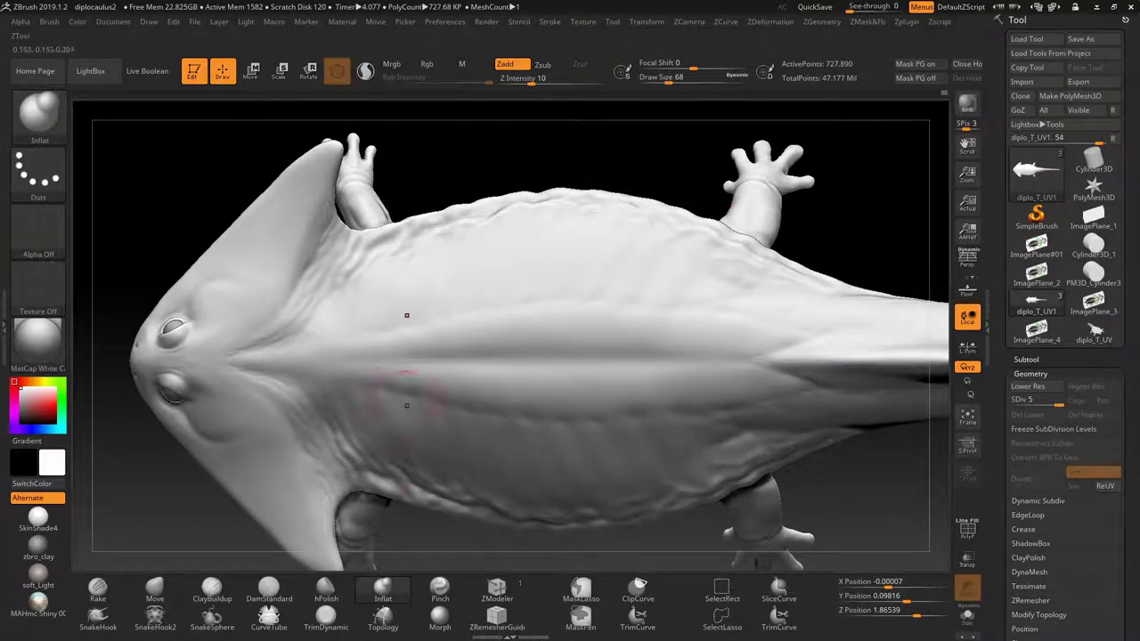
{"action": "mouse_move", "coordinate": [650, 453]}
{"action": "right_mouse_down"}
{"action": "mouse_move", "coordinate": [719, 349]}
{"action": "mouse_move", "coordinate": [542, 402]}
{"action": "mouse_move", "coordinate": [462, 369]}
{"action": "right_mouse_up"}
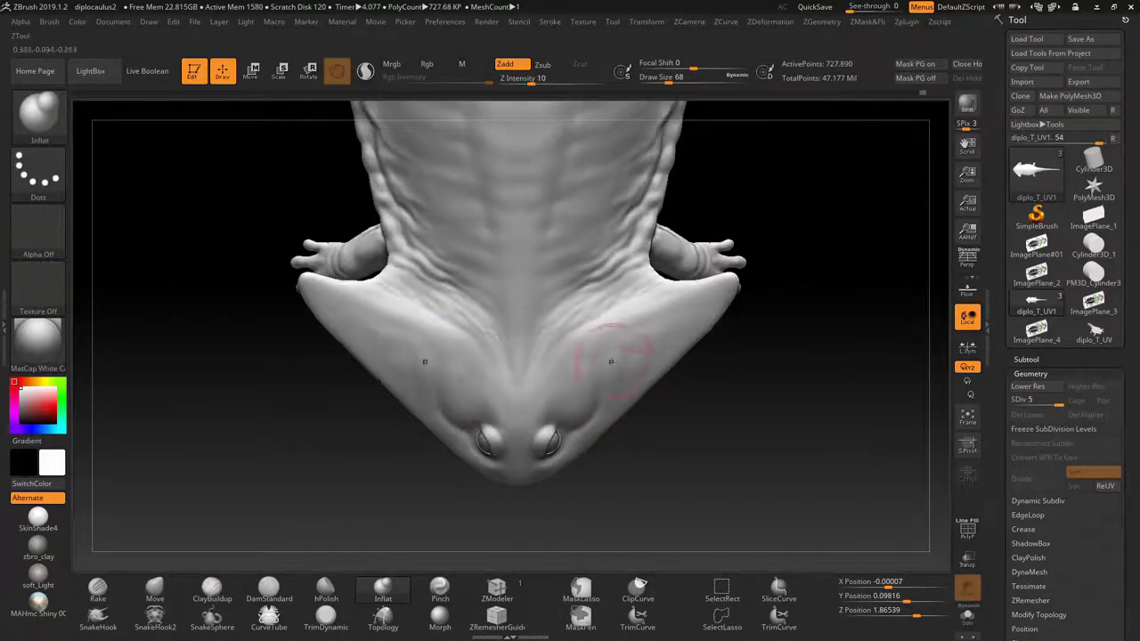
Step: Set up Rake with Zsub at Z Intensity 6 and tilt to see the underside
{"action": "key", "text": "alt"}
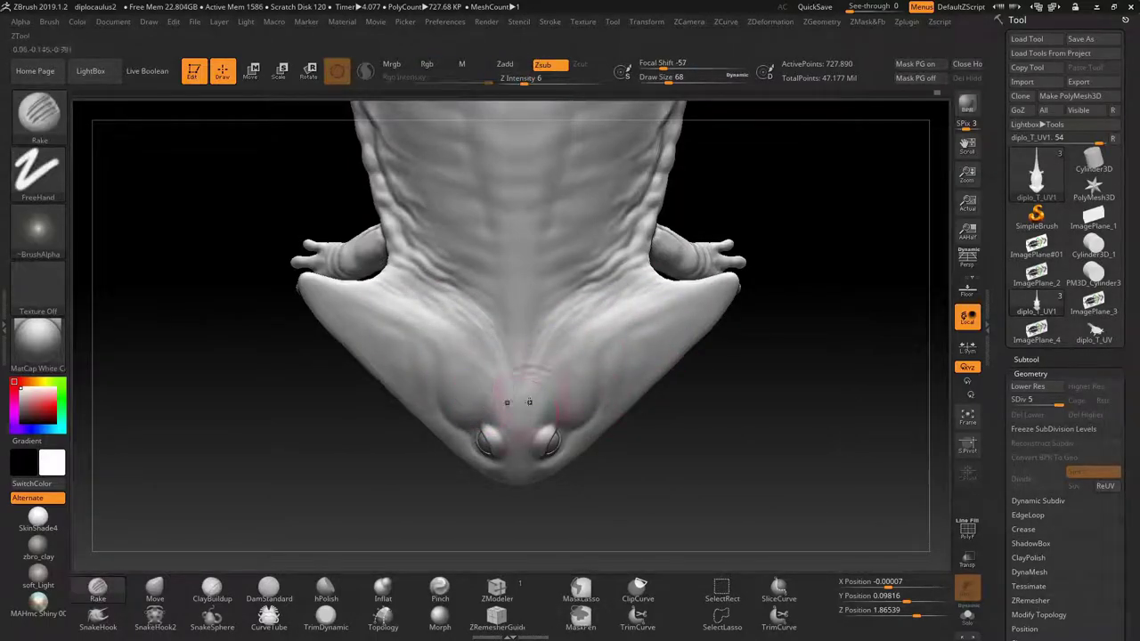
{"action": "key", "text": "shift"}
{"action": "right_click_drag", "start_coordinate": [751, 359], "coordinate": [507, 319]}
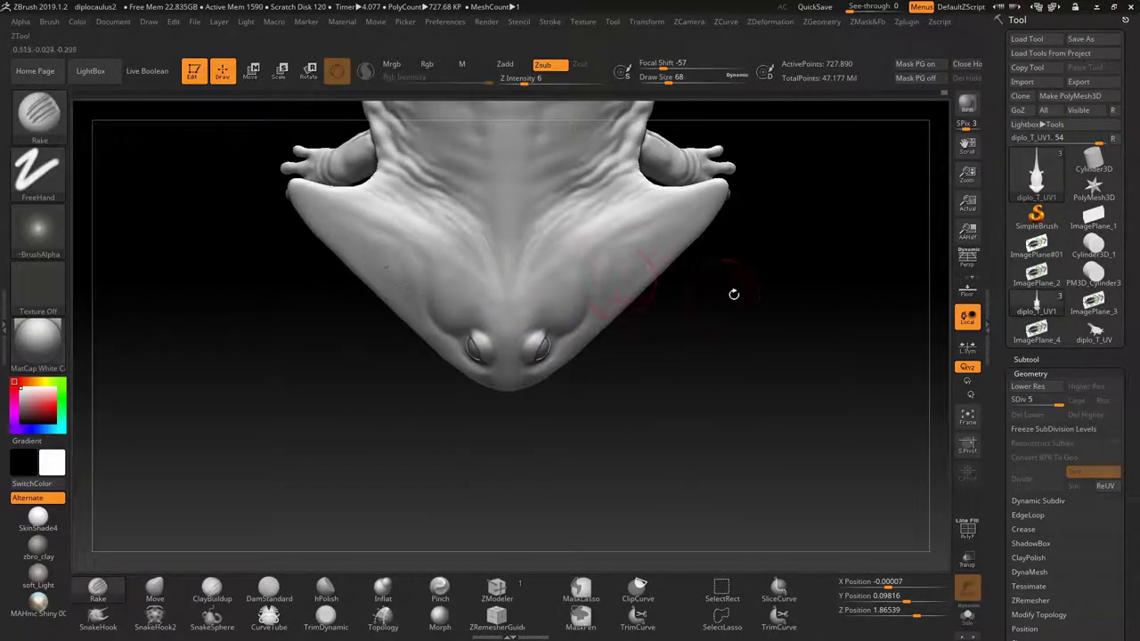
{"action": "left_click_drag", "start_coordinate": [734, 294], "coordinate": [595, 285]}
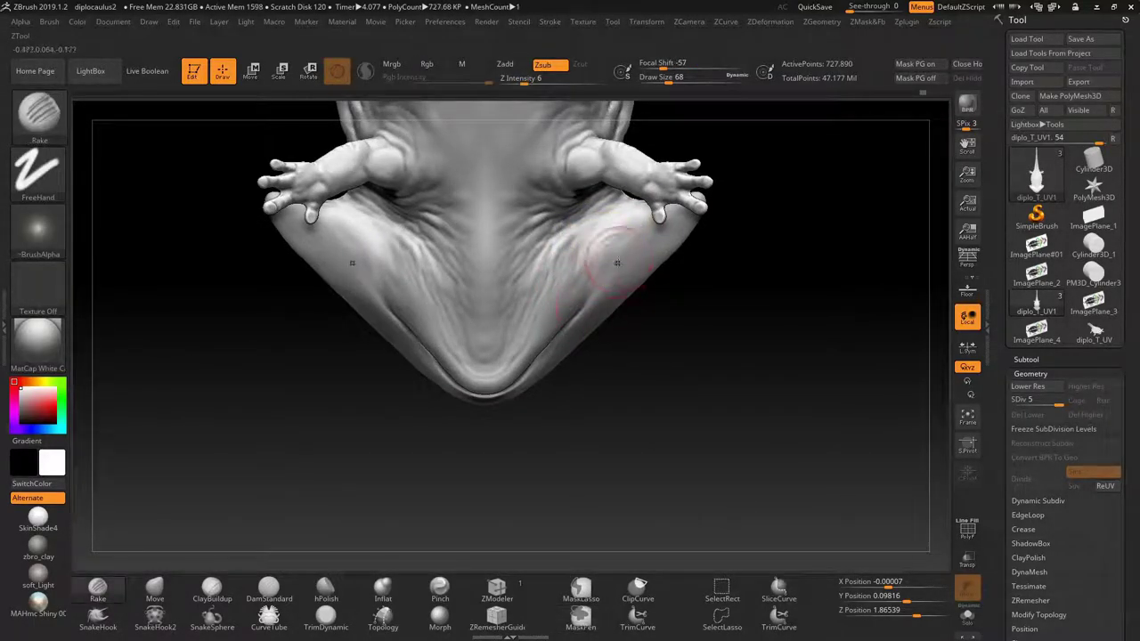
{"action": "left_click_drag", "start_coordinate": [614, 259], "coordinate": [677, 285]}
Step: Rotate the creature to inspect its back and the pointed tip
{"action": "right_click_drag", "start_coordinate": [730, 302], "coordinate": [832, 312], "text": "alt"}
{"action": "left_click_drag", "start_coordinate": [833, 312], "coordinate": [819, 293]}
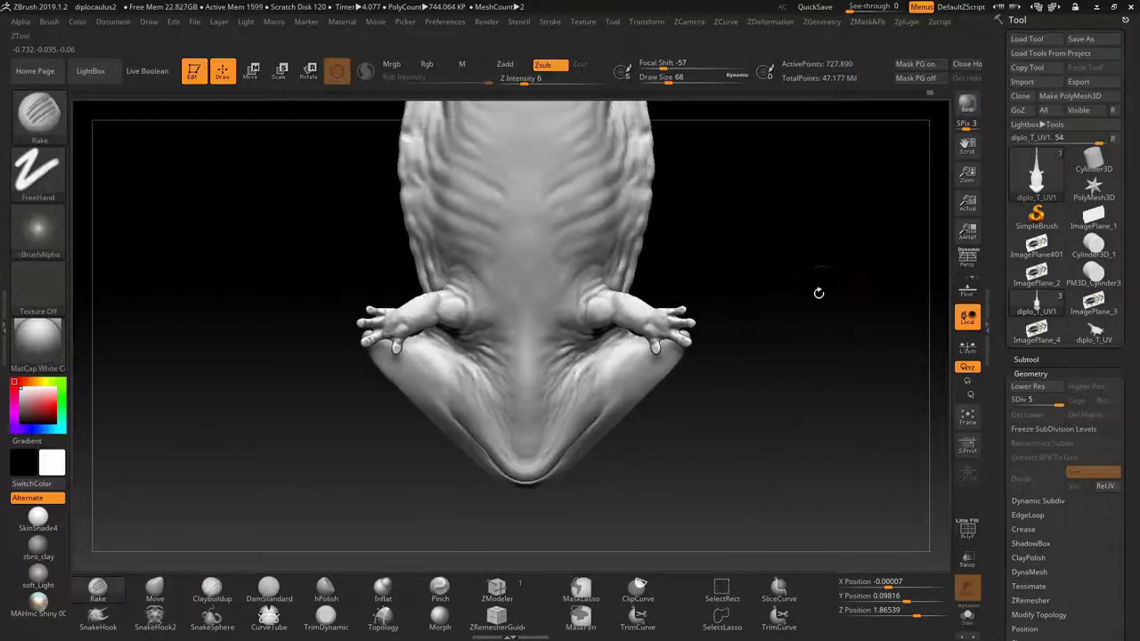
{"action": "mouse_move", "coordinate": [498, 264]}
{"action": "right_mouse_down"}
{"action": "mouse_move", "coordinate": [467, 312]}
{"action": "mouse_move", "coordinate": [782, 330]}
{"action": "mouse_move", "coordinate": [570, 190]}
{"action": "mouse_move", "coordinate": [776, 259]}
{"action": "mouse_move", "coordinate": [614, 397]}
{"action": "right_mouse_up"}
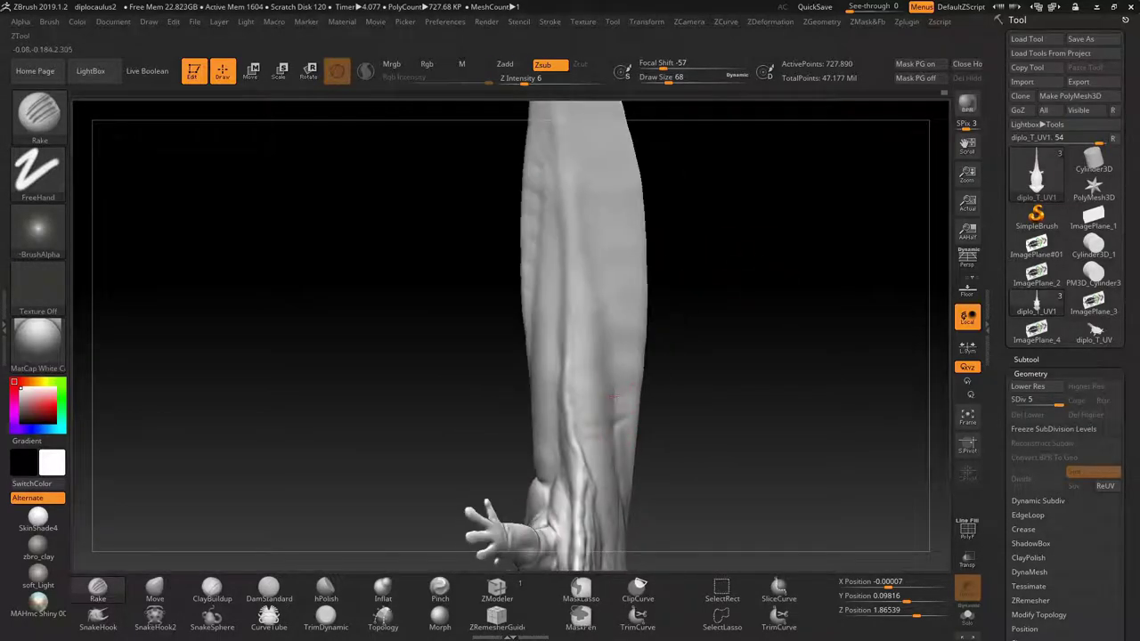
{"action": "right_click_drag", "start_coordinate": [605, 254], "coordinate": [589, 255]}
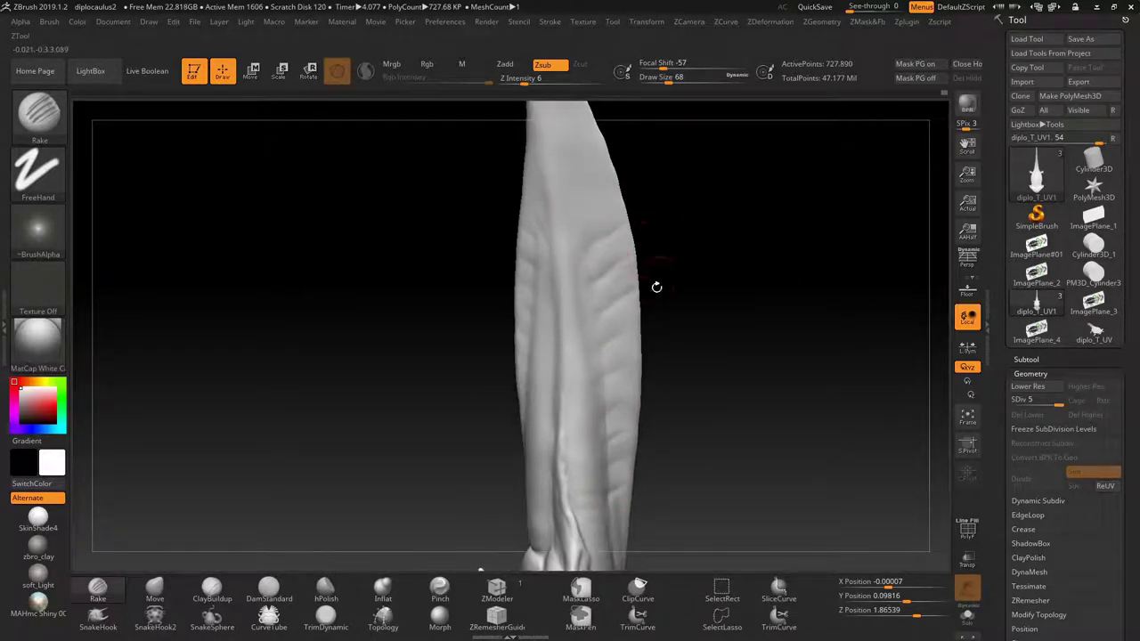
{"action": "mouse_move", "coordinate": [601, 162]}
{"action": "right_mouse_down"}
{"action": "mouse_move", "coordinate": [567, 185]}
{"action": "mouse_move", "coordinate": [547, 223]}
{"action": "mouse_move", "coordinate": [725, 252]}
{"action": "mouse_move", "coordinate": [761, 325]}
{"action": "mouse_move", "coordinate": [722, 498]}
{"action": "mouse_move", "coordinate": [549, 410]}
{"action": "mouse_move", "coordinate": [344, 478]}
{"action": "mouse_move", "coordinate": [364, 468]}
{"action": "mouse_move", "coordinate": [374, 427]}
{"action": "right_mouse_up"}
Step: Enable Geometry HD and enter Sculpt HD on the head, viewing its underside
{"action": "left_click", "coordinate": [1034, 375]}
{"action": "left_click", "coordinate": [1036, 443]}
{"action": "key", "text": "a"}
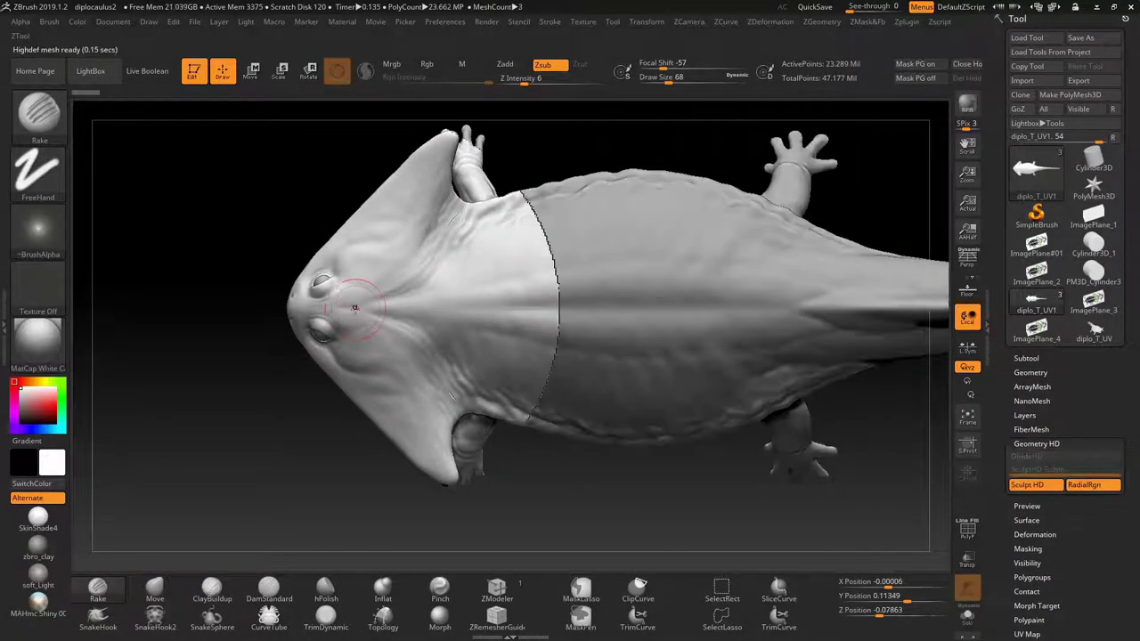
{"action": "right_click_drag", "start_coordinate": [356, 294], "coordinate": [374, 428], "text": "ctrl"}
{"action": "mouse_move", "coordinate": [374, 428]}
{"action": "right_mouse_down"}
{"action": "mouse_move", "coordinate": [372, 461]}
{"action": "mouse_move", "coordinate": [386, 460]}
{"action": "mouse_move", "coordinate": [391, 479]}
{"action": "right_mouse_up"}
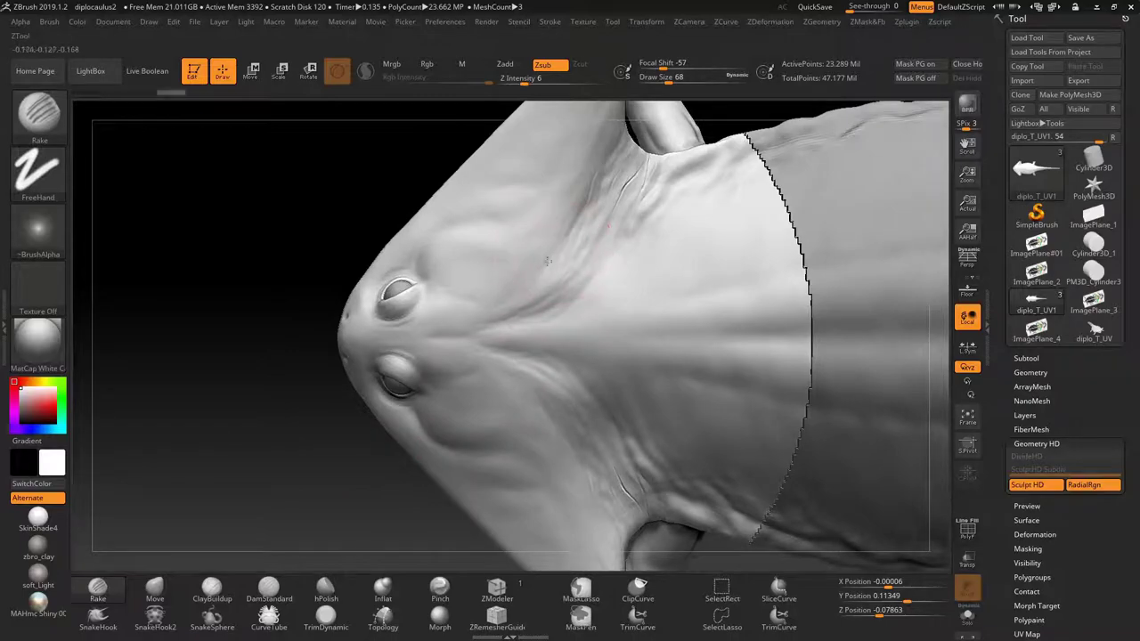
{"action": "right_click_drag", "start_coordinate": [481, 313], "coordinate": [433, 400]}
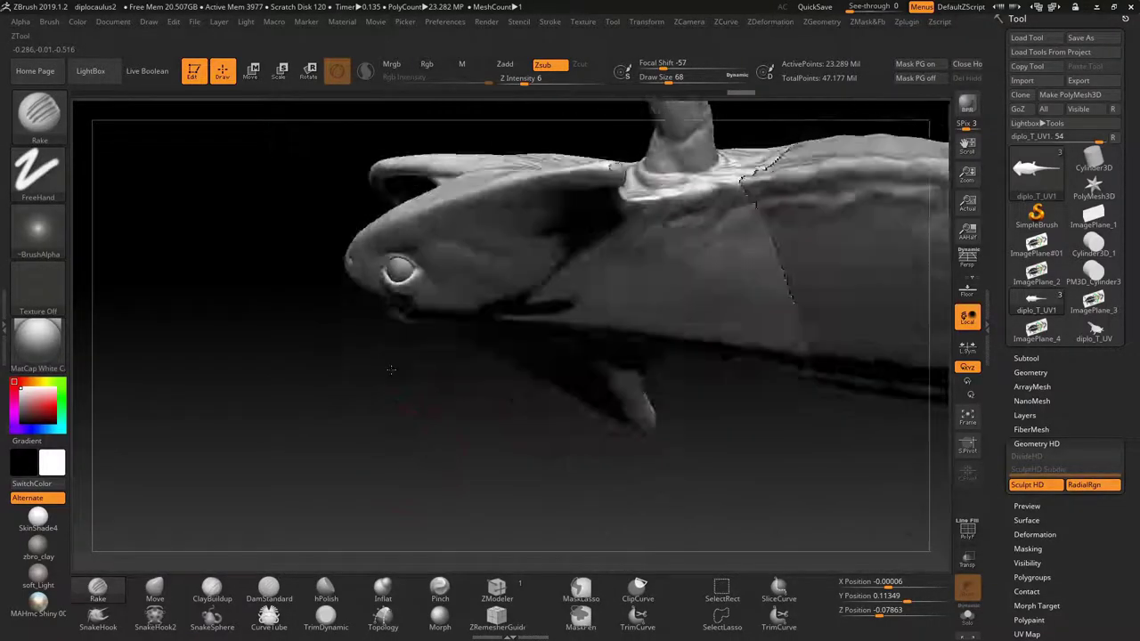
Step: Exit HD to view the whole underside, then re-enter Sculpt HD with a radial region
{"action": "key", "text": "a"}
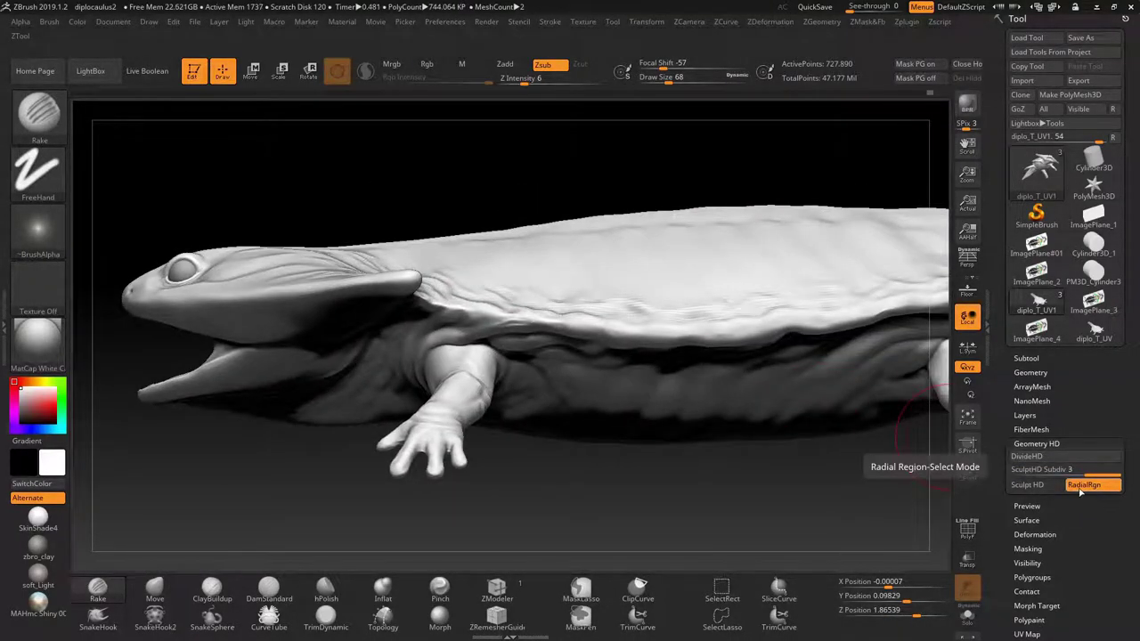
{"action": "scroll", "coordinate": [1048, 438], "scroll_direction": "down", "scroll_amount": 3}
{"action": "scroll", "coordinate": [1048, 436], "scroll_direction": "down", "scroll_amount": 2}
{"action": "right_click_drag", "start_coordinate": [612, 234], "coordinate": [355, 357]}
{"action": "key", "text": "a"}
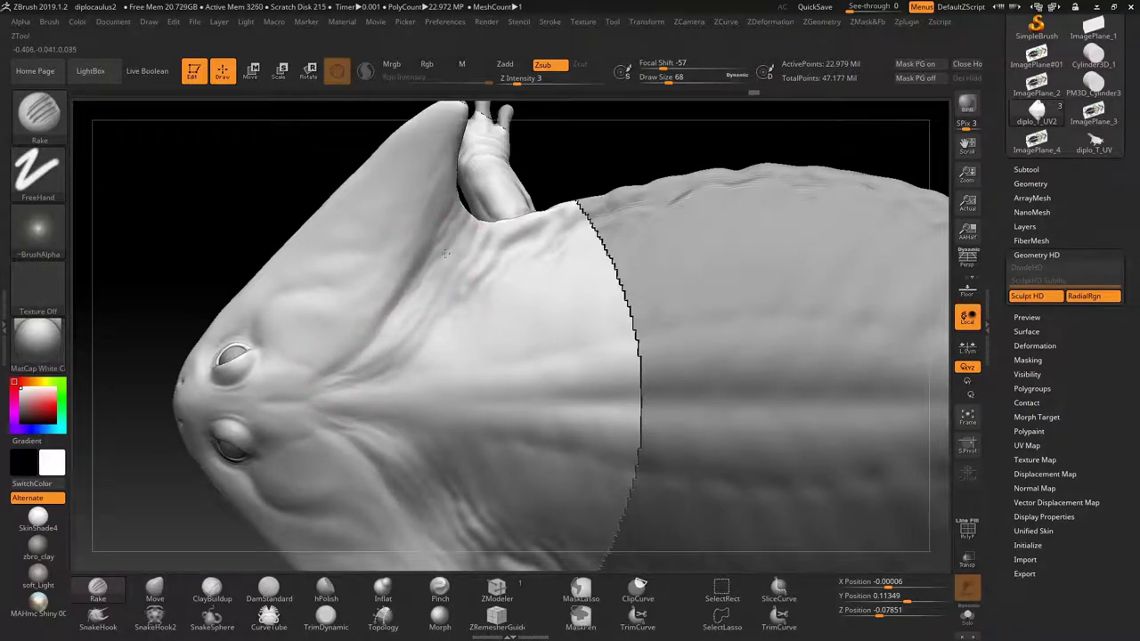
Step: Frame the throat close up and select the ClayBuildup brush
{"action": "right_click_drag", "start_coordinate": [575, 164], "coordinate": [444, 224], "text": "alt"}
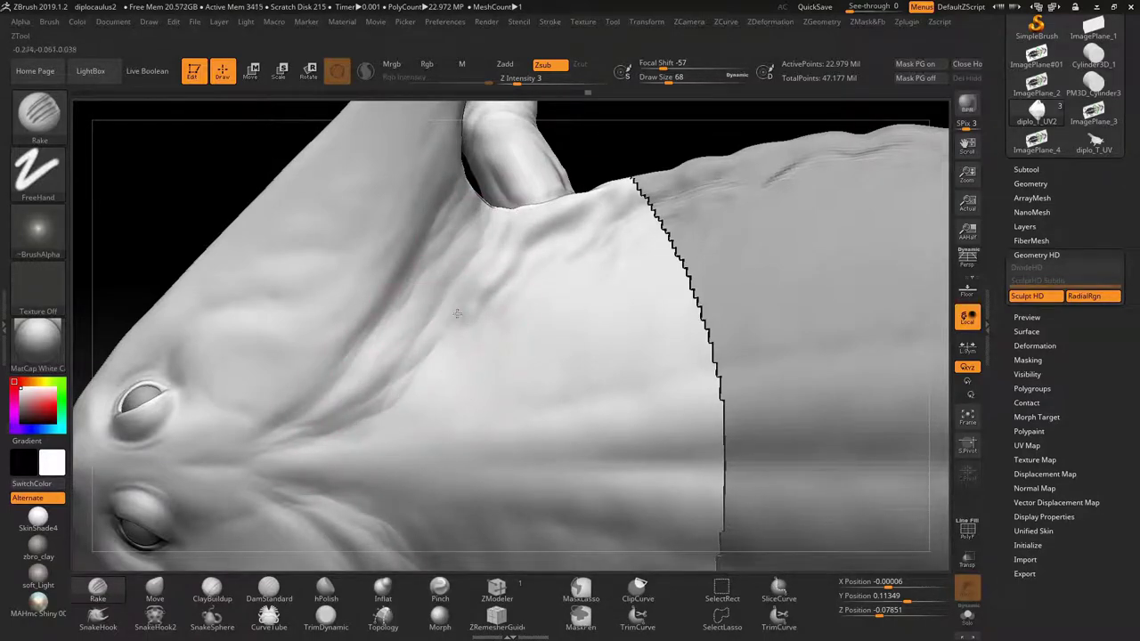
{"action": "mouse_move", "coordinate": [357, 419]}
{"action": "right_mouse_down"}
{"action": "mouse_move", "coordinate": [460, 329]}
{"action": "mouse_move", "coordinate": [508, 238]}
{"action": "right_mouse_up"}
{"action": "right_click_drag", "start_coordinate": [497, 307], "coordinate": [365, 346]}
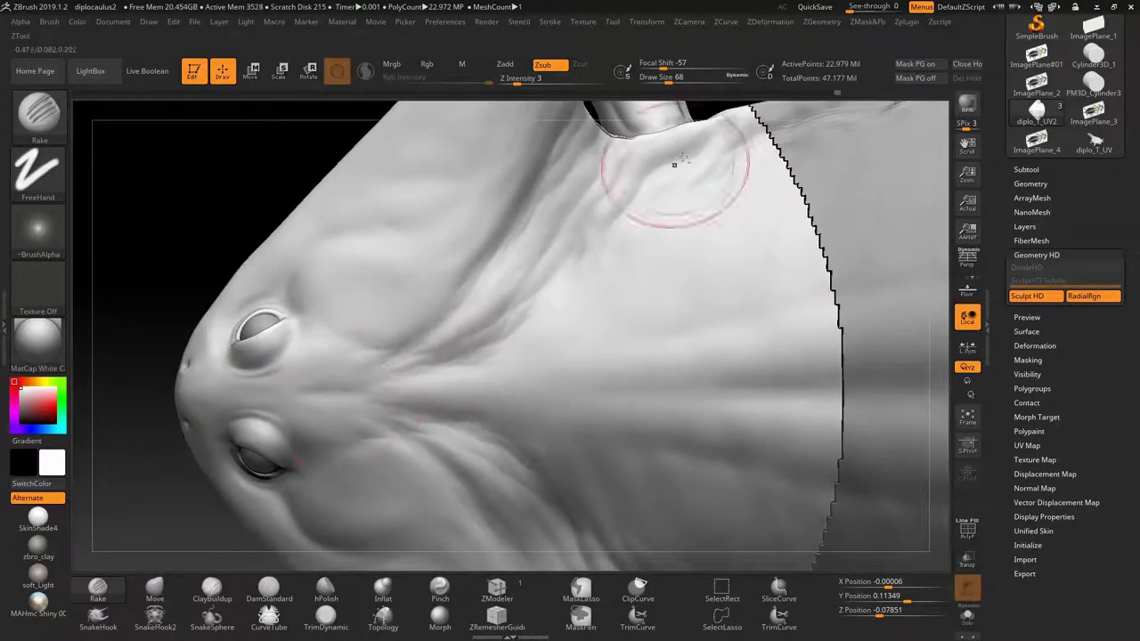
{"action": "right_click_drag", "start_coordinate": [675, 165], "coordinate": [309, 406]}
{"action": "key", "text": "b"}
{"action": "key", "text": "c"}
{"action": "key", "text": "b"}
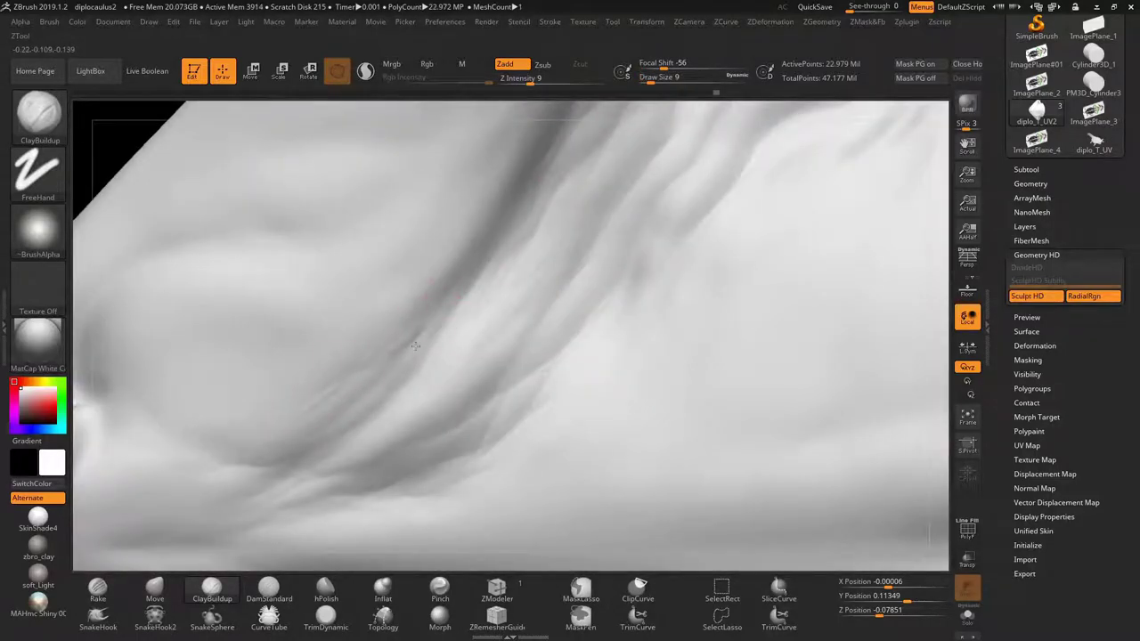
Step: Carve a sharp DamStandard crease along the throat skin fold beside the front limb
{"action": "key", "text": "b"}
{"action": "key", "text": "r"}
{"action": "key", "text": "a"}
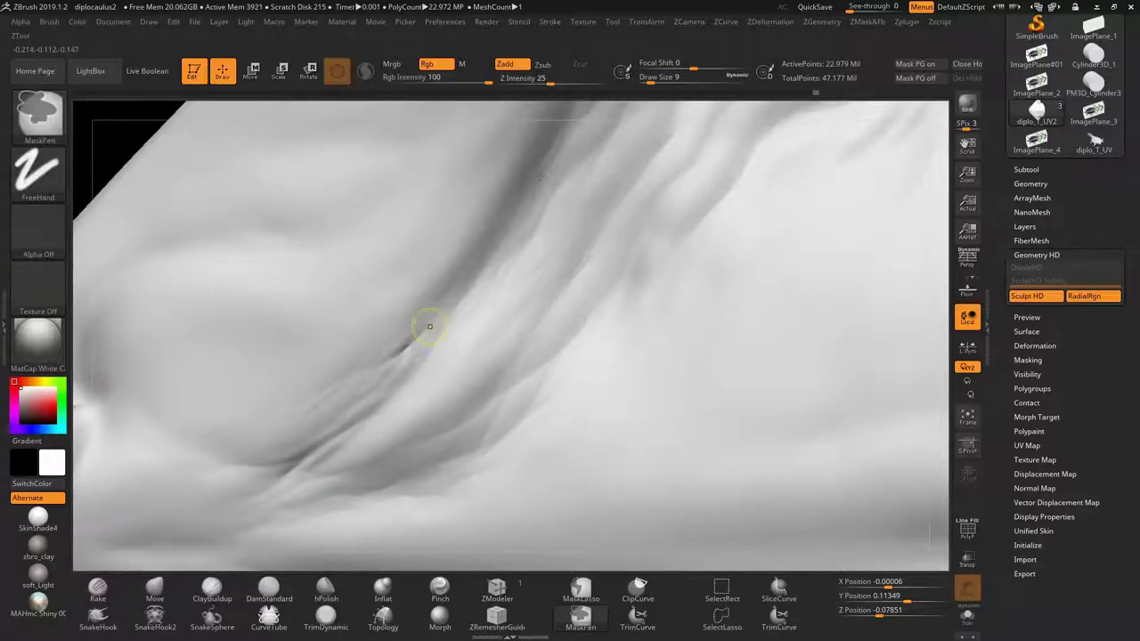
{"action": "key", "text": "b"}
{"action": "key", "text": "d"}
{"action": "key", "text": "s"}
{"action": "left_click_drag", "start_coordinate": [442, 311], "coordinate": [369, 416]}
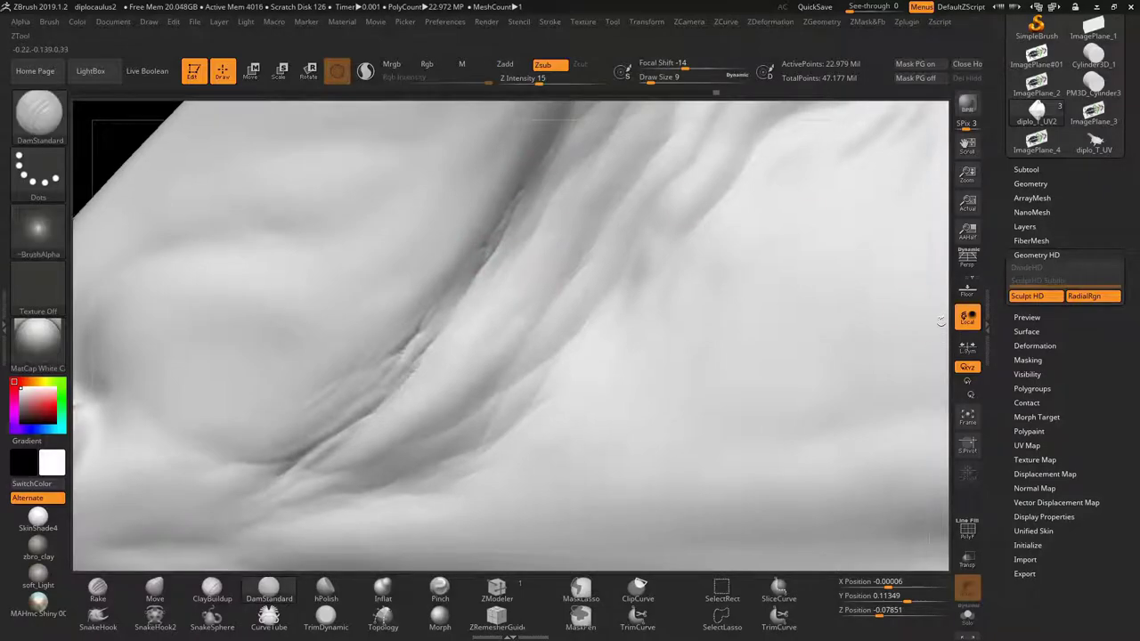
{"action": "mouse_move", "coordinate": [523, 185]}
{"action": "right_mouse_down", "text": "ctrl"}
{"action": "mouse_move", "coordinate": [502, 196]}
{"action": "mouse_move", "coordinate": [504, 184]}
{"action": "right_mouse_up", "text": "ctrl"}
Step: Switch back to Rake and view the neck folds from a new angle
{"action": "key", "text": "b"}
{"action": "key", "text": "r"}
{"action": "key", "text": "a"}
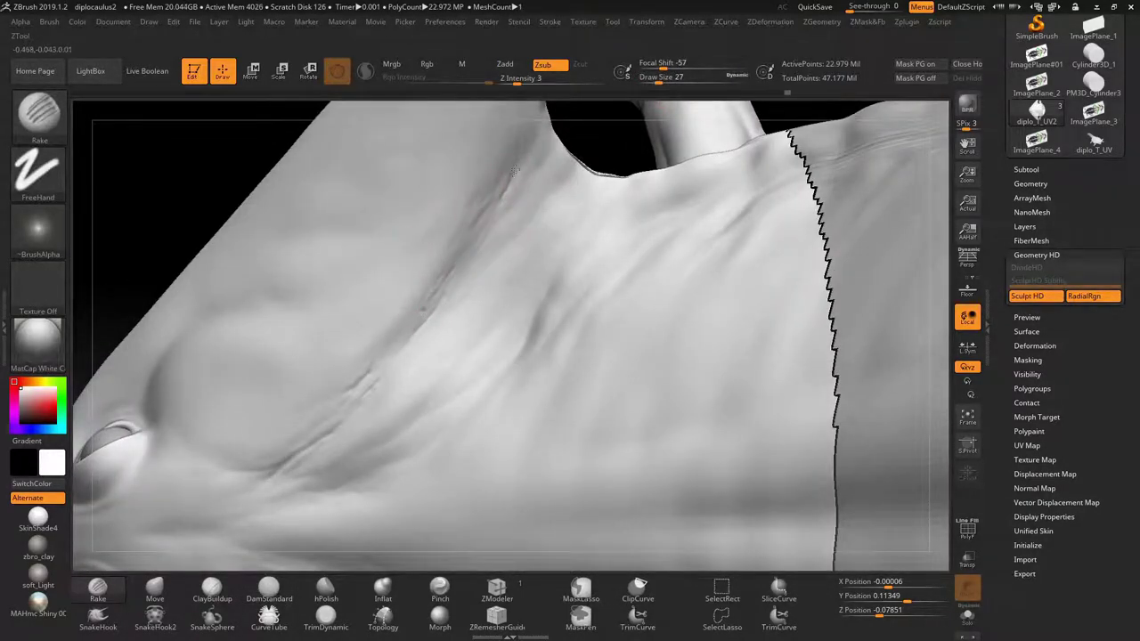
{"action": "right_click_drag", "start_coordinate": [514, 171], "coordinate": [384, 344]}
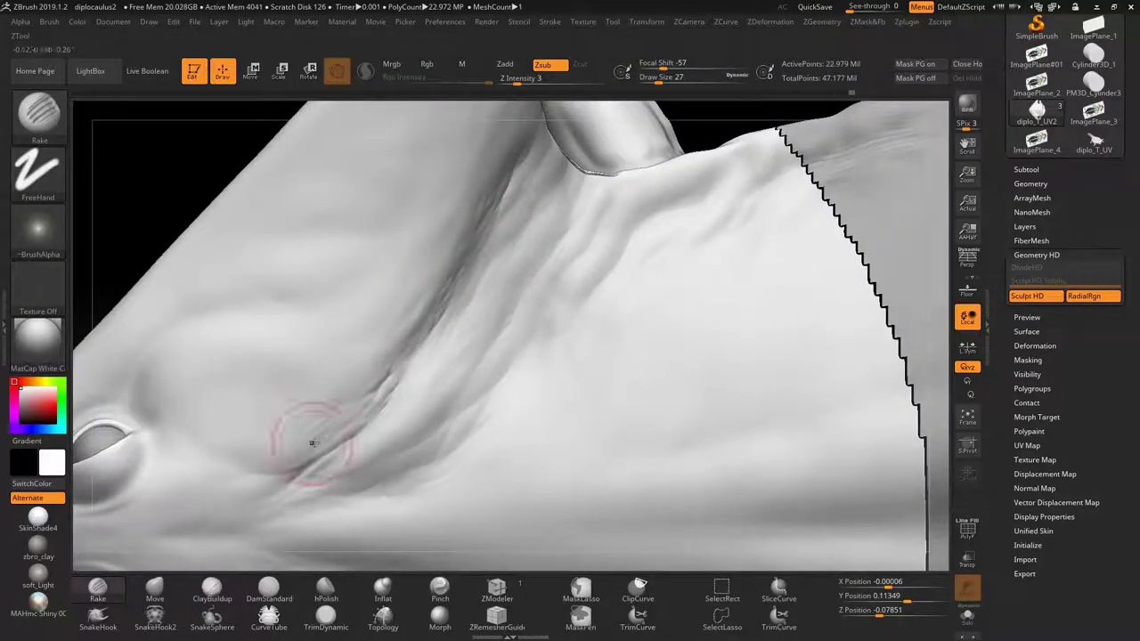
Step: Alternate Inflat and DamStandard while rotating around the fold where neck meets body
{"action": "key", "text": "b"}
{"action": "key", "text": "i"}
{"action": "key", "text": "n"}
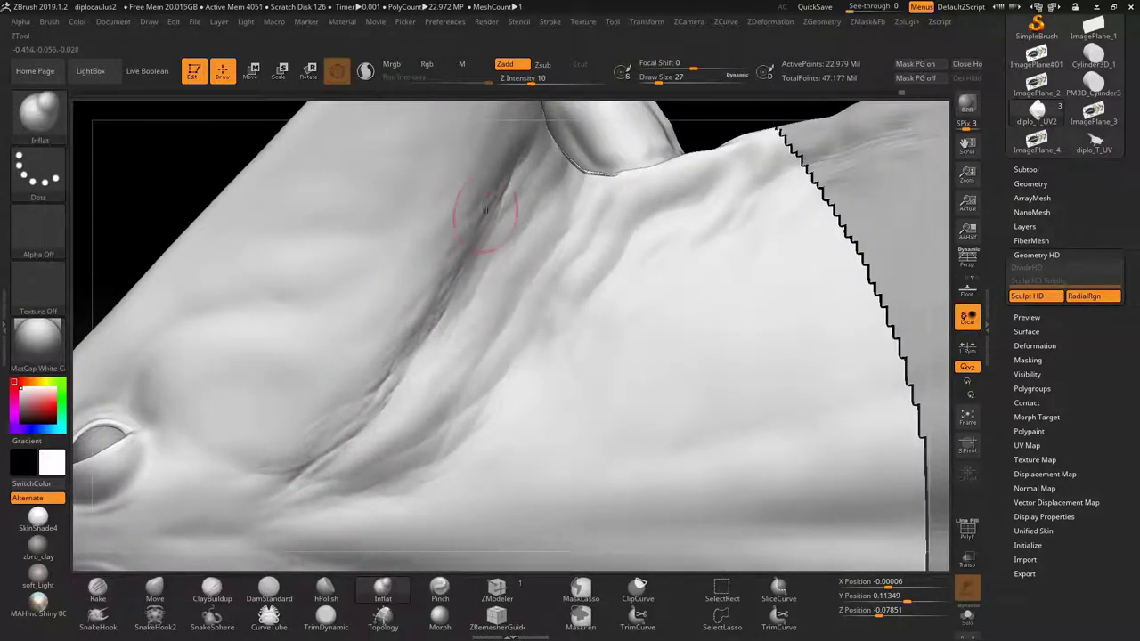
{"action": "right_click_drag", "start_coordinate": [580, 198], "coordinate": [452, 241]}
{"action": "key", "text": "b"}
{"action": "key", "text": "d"}
{"action": "key", "text": "s"}
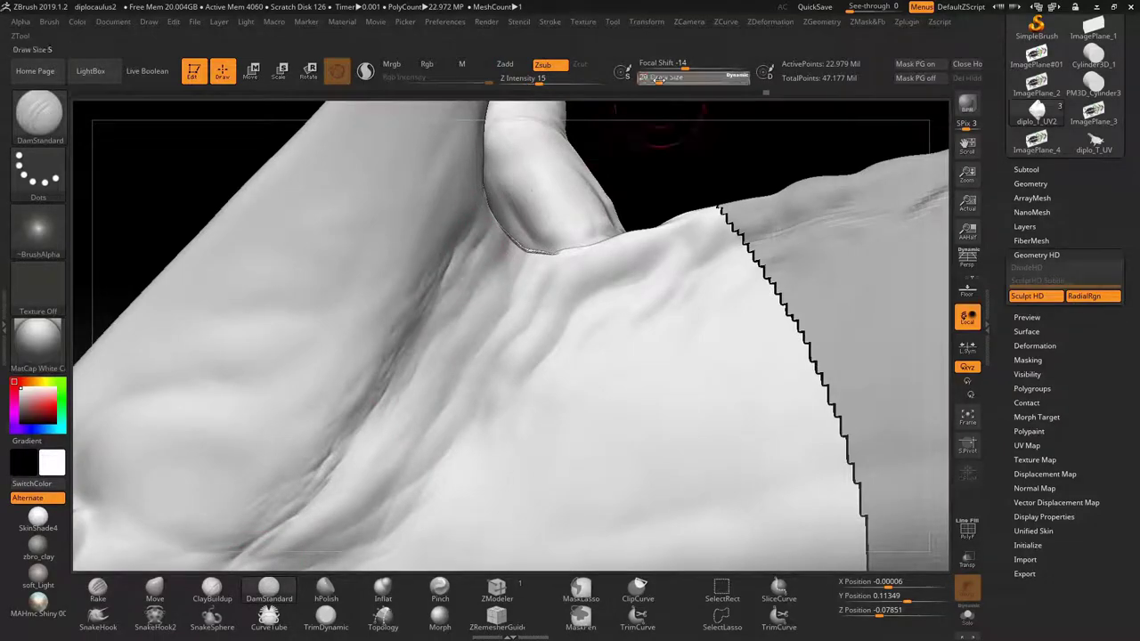
{"action": "right_click_drag", "start_coordinate": [507, 344], "coordinate": [495, 371]}
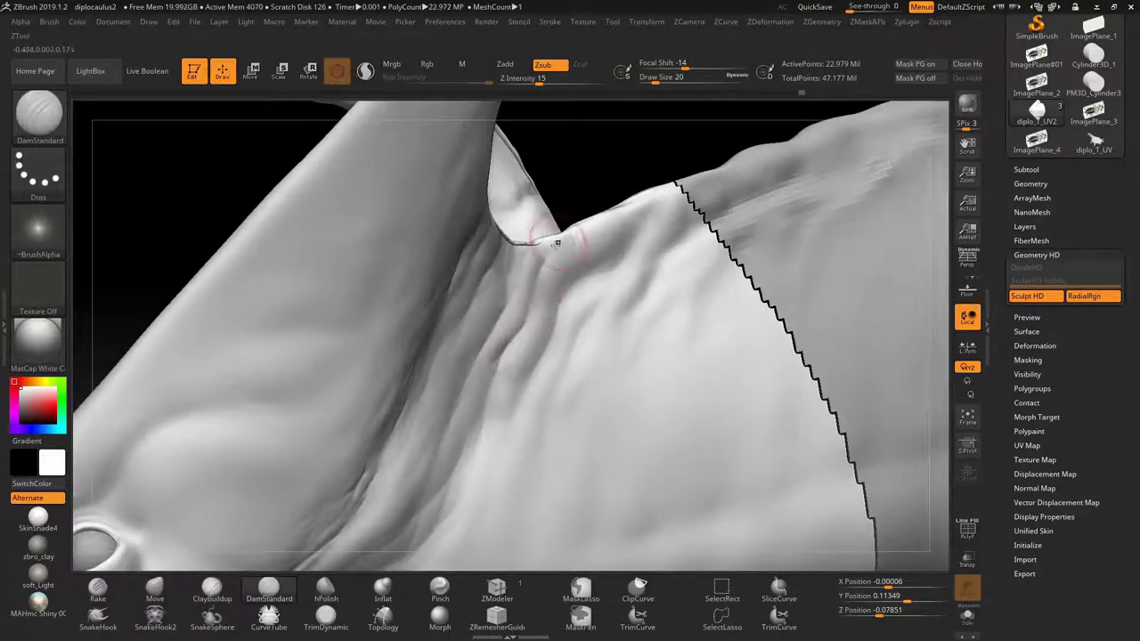
{"action": "right_click_drag", "start_coordinate": [557, 242], "coordinate": [512, 258]}
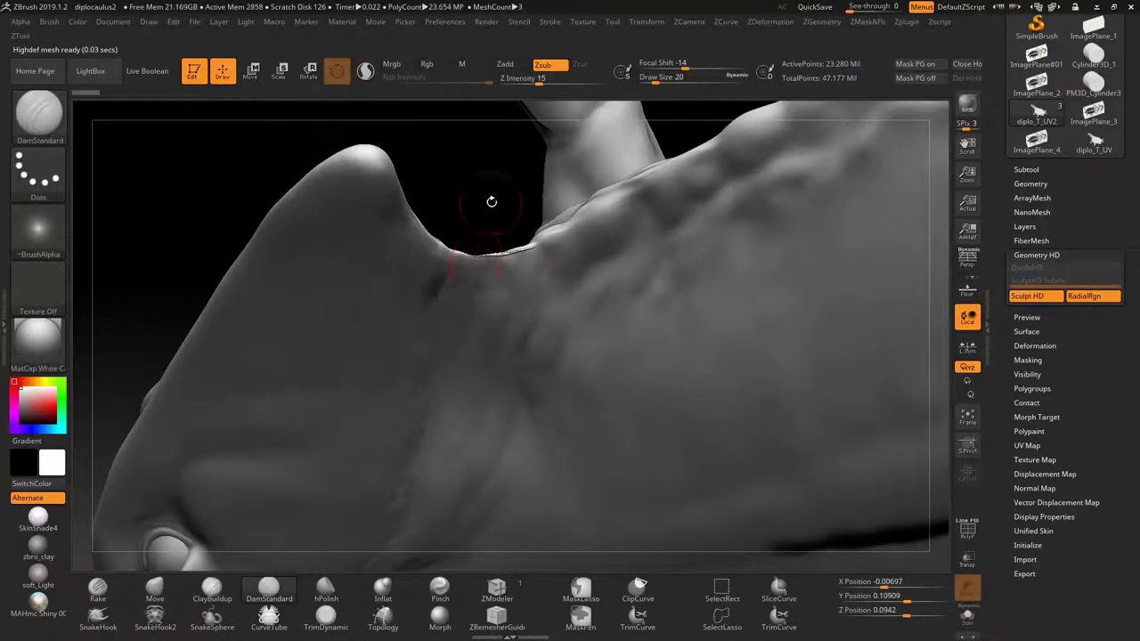
Step: Add ClayBuildup and Rake (Zsub, Z Intensity 3) wrinkle strokes along the armpit fold
{"action": "right_click_drag", "start_coordinate": [491, 198], "coordinate": [525, 377]}
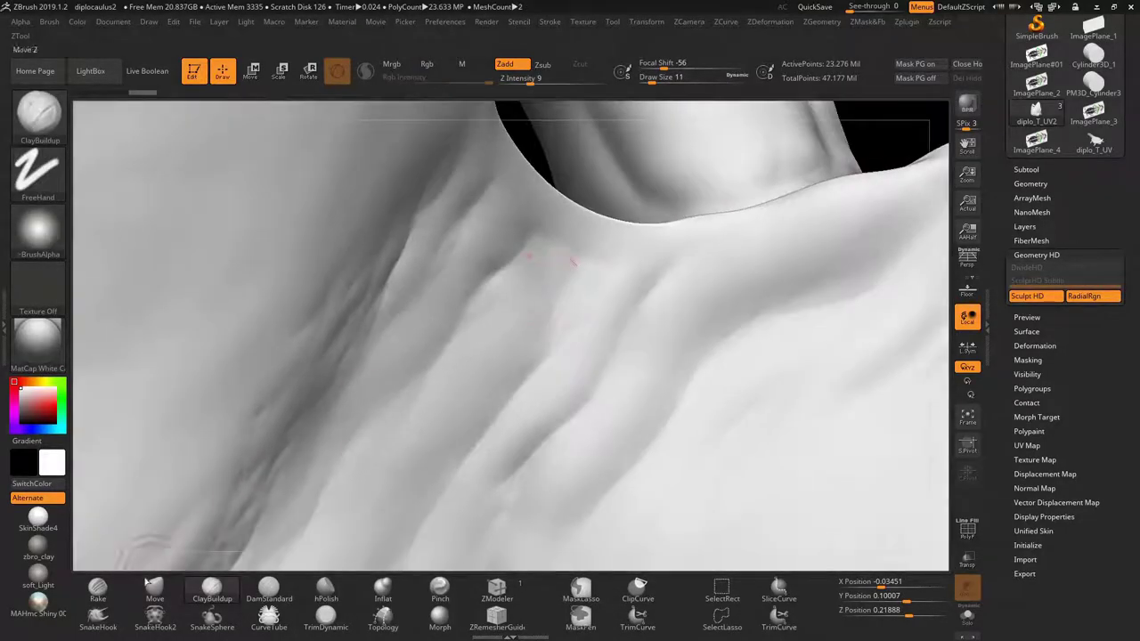
{"action": "key", "text": "b"}
{"action": "key", "text": "r"}
{"action": "key", "text": "a"}
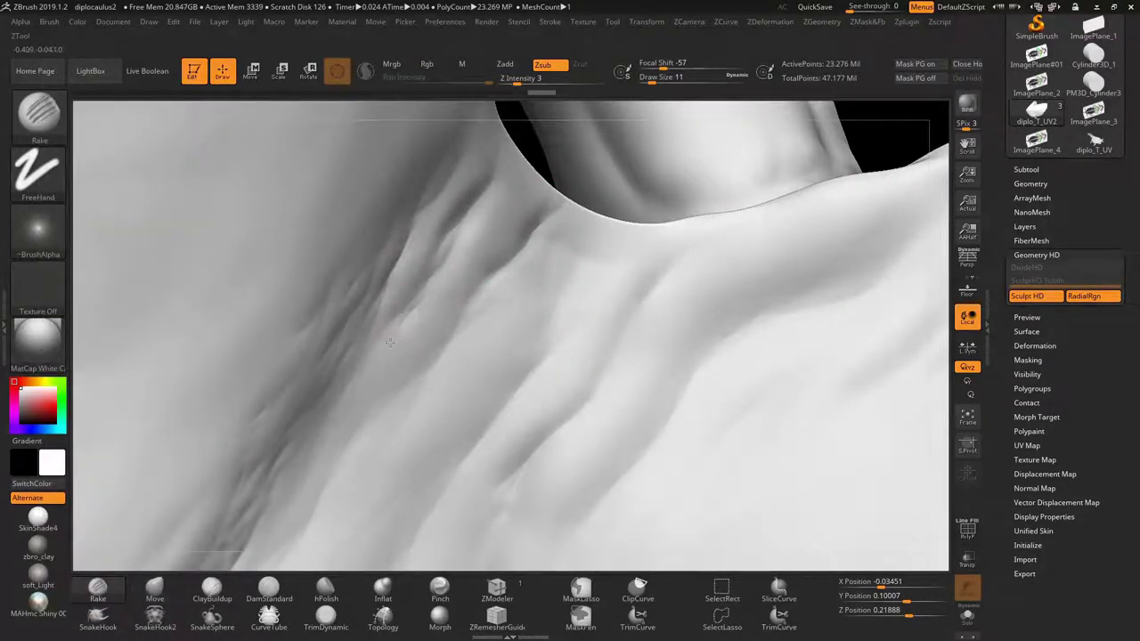
{"action": "left_click", "coordinate": [212, 588]}
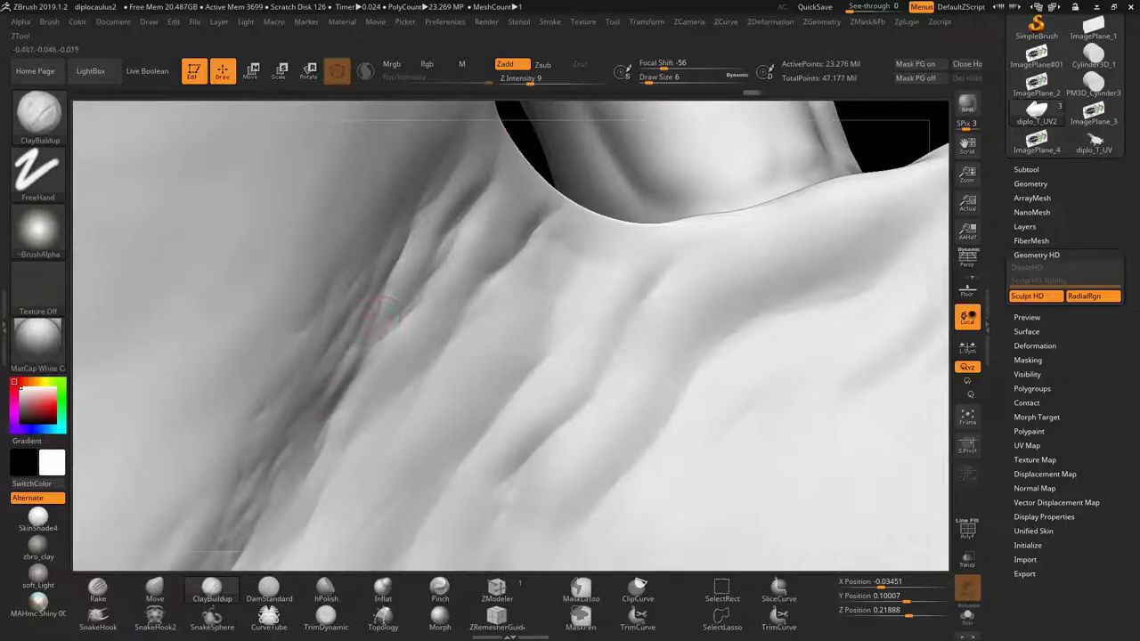
{"action": "key", "text": "b"}
{"action": "key", "text": "r"}
{"action": "key", "text": "a"}
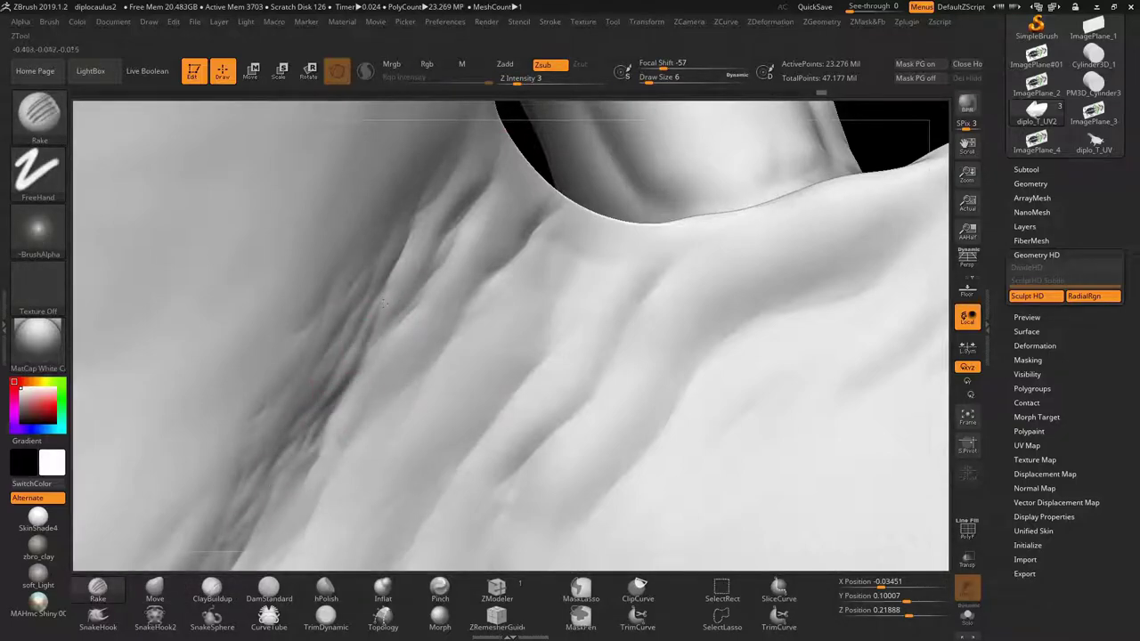
{"action": "right_click_drag", "start_coordinate": [572, 241], "coordinate": [355, 368]}
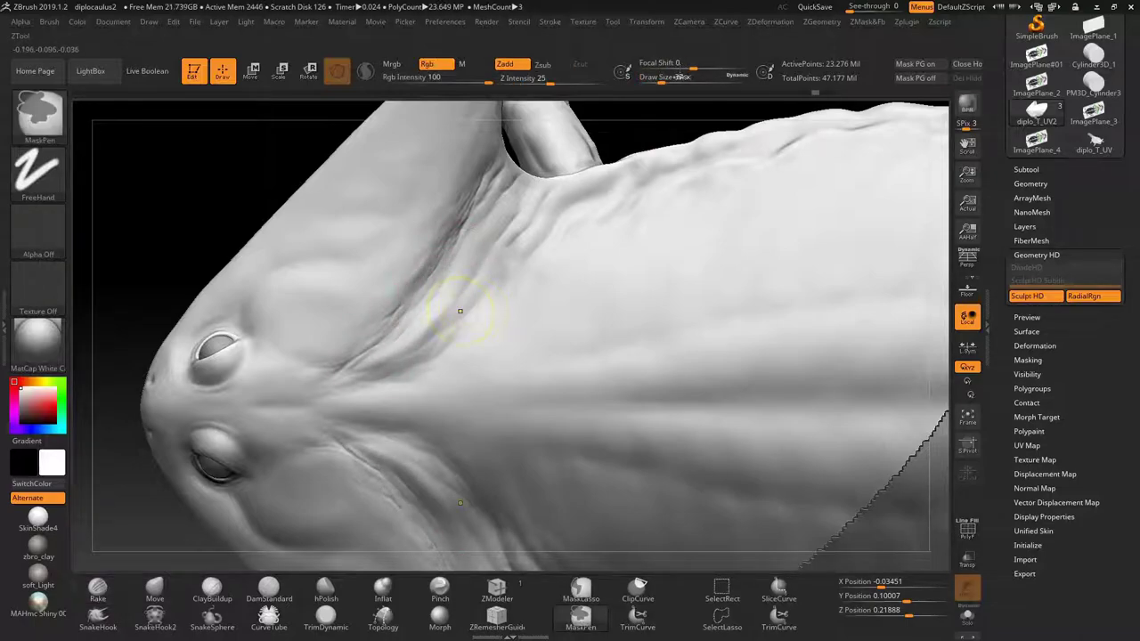
{"action": "left_click_drag", "start_coordinate": [664, 65], "coordinate": [666, 65]}
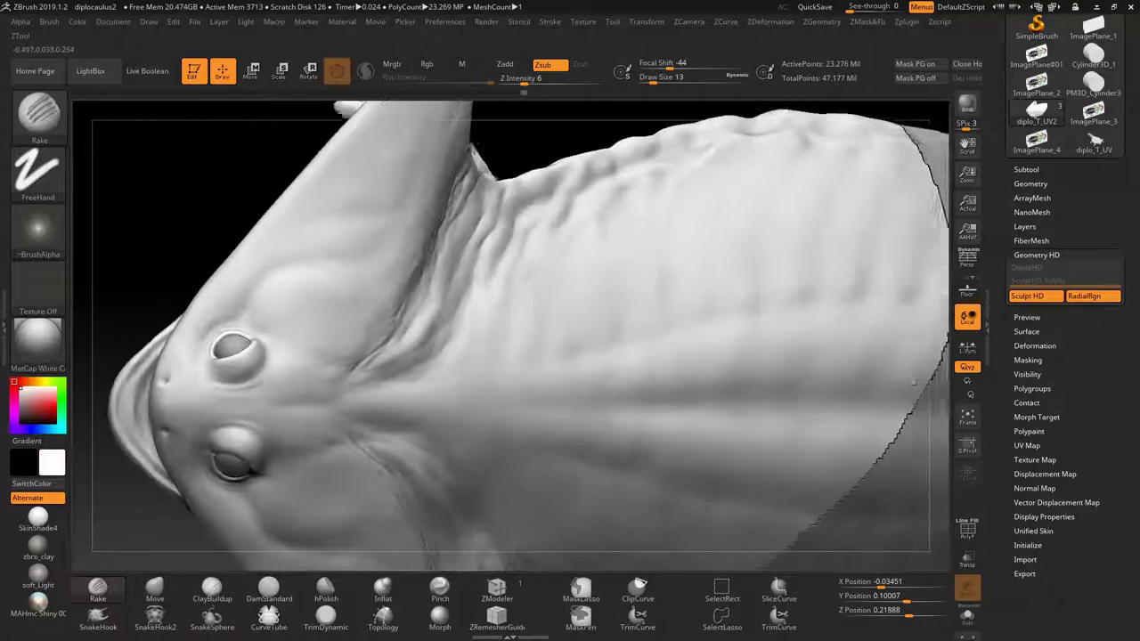
{"action": "mouse_move", "coordinate": [422, 290]}
{"action": "right_mouse_down"}
{"action": "mouse_move", "coordinate": [262, 437]}
{"action": "mouse_move", "coordinate": [508, 332]}
{"action": "right_mouse_up"}
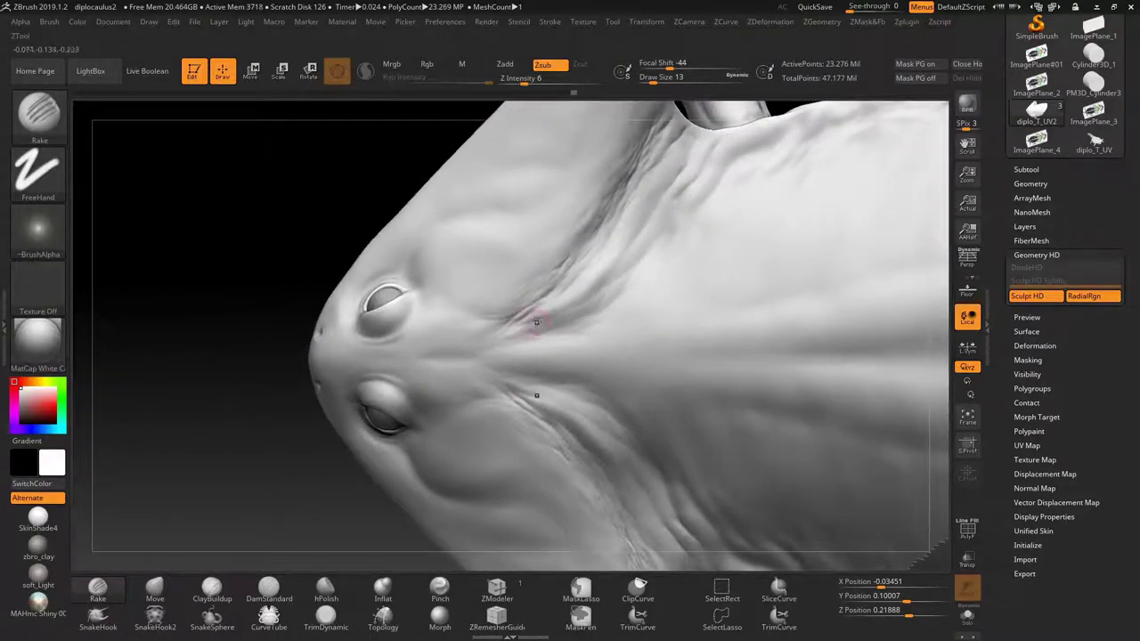
{"action": "right_click_drag", "start_coordinate": [377, 358], "coordinate": [552, 279]}
{"action": "right_click_drag", "start_coordinate": [531, 328], "coordinate": [588, 250]}
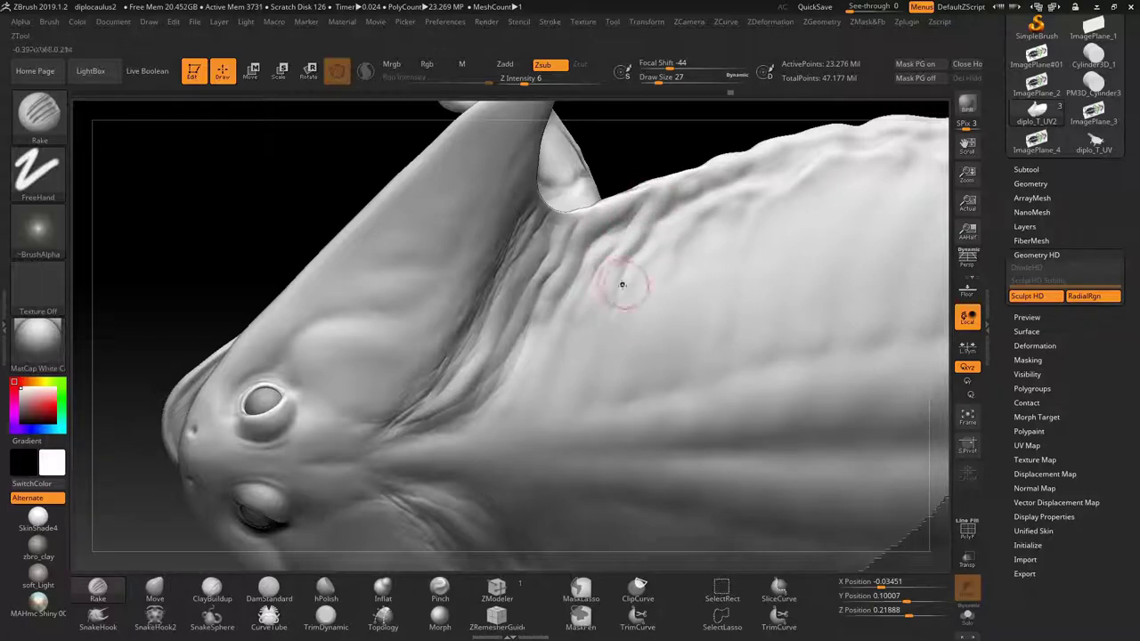
{"action": "mouse_move", "coordinate": [674, 204]}
{"action": "right_mouse_down"}
{"action": "mouse_move", "coordinate": [695, 132]}
{"action": "mouse_move", "coordinate": [400, 343]}
{"action": "right_mouse_up"}
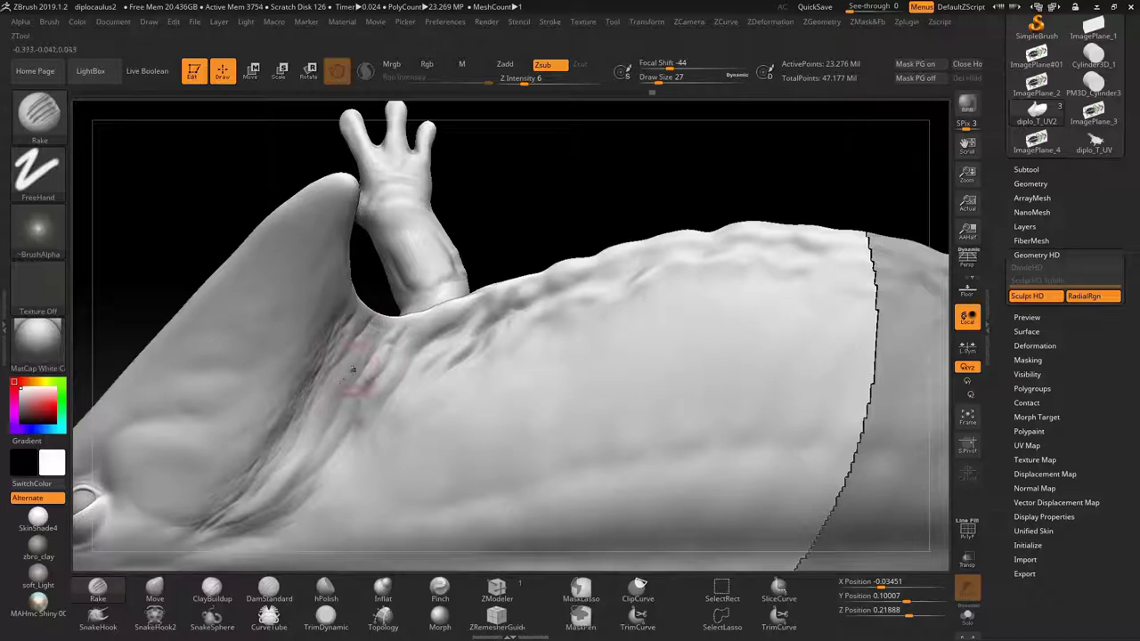
{"action": "mouse_move", "coordinate": [385, 417]}
{"action": "right_mouse_down"}
{"action": "mouse_move", "coordinate": [374, 423]}
{"action": "mouse_move", "coordinate": [398, 431]}
{"action": "right_mouse_up"}
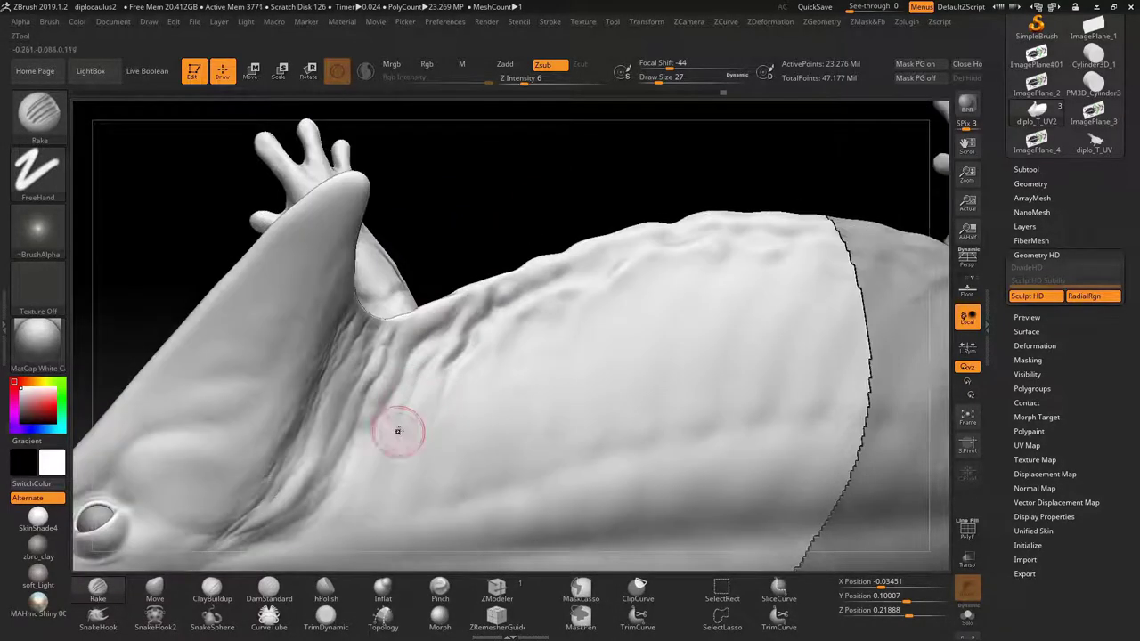
{"action": "key", "text": "b"}
{"action": "key", "text": "d"}
{"action": "key", "text": "s"}
{"action": "right_click_drag", "start_coordinate": [446, 378], "coordinate": [496, 297]}
{"action": "mouse_move", "coordinate": [530, 214]}
{"action": "right_mouse_down"}
{"action": "mouse_move", "coordinate": [618, 298]}
{"action": "mouse_move", "coordinate": [510, 301]}
{"action": "right_mouse_up"}
{"action": "key", "text": "f"}
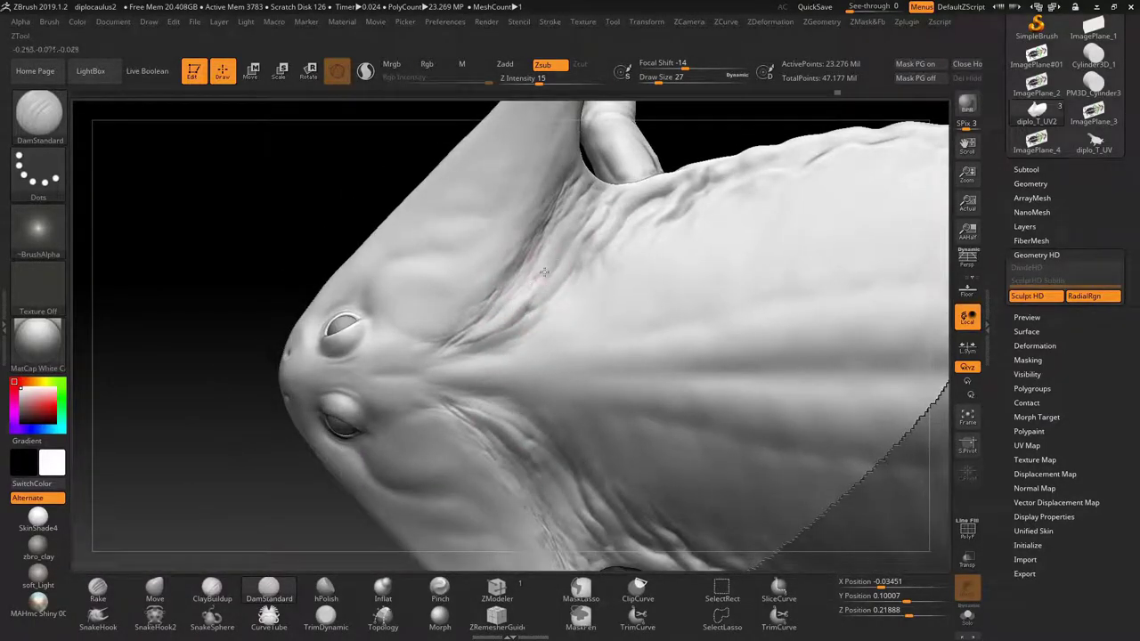
{"action": "key", "text": "b"}
{"action": "key", "text": "r"}
{"action": "key", "text": "a"}
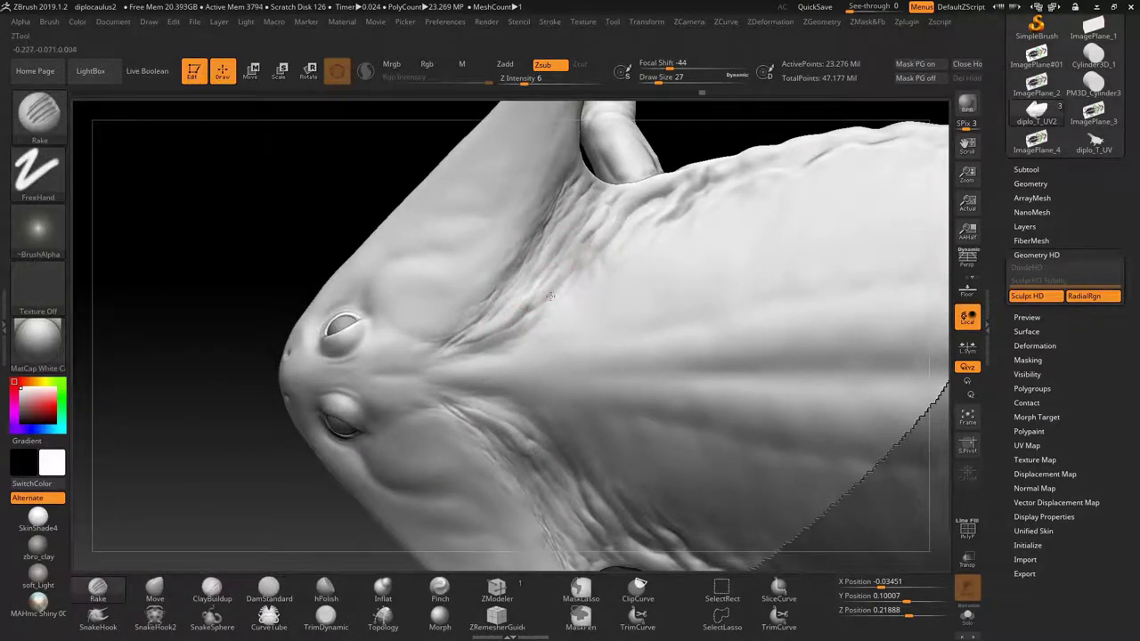
{"action": "right_click_drag", "start_coordinate": [551, 296], "coordinate": [573, 280]}
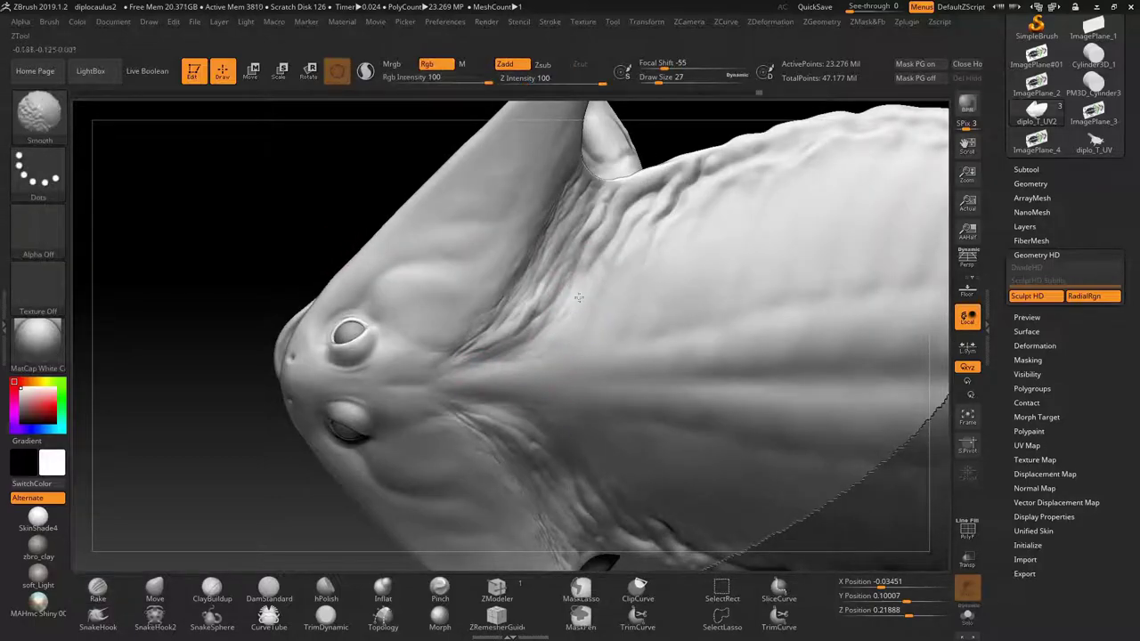
{"action": "mouse_move", "coordinate": [331, 237]}
{"action": "right_mouse_down"}
{"action": "mouse_move", "coordinate": [651, 324]}
{"action": "mouse_move", "coordinate": [438, 311]}
{"action": "right_mouse_up"}
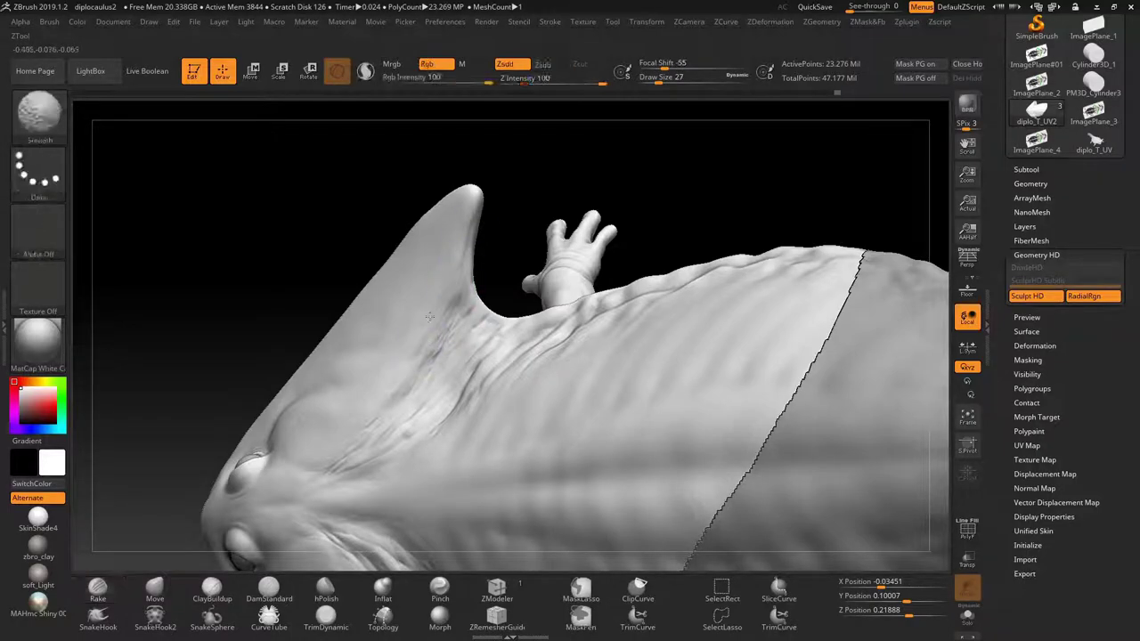
{"action": "mouse_move", "coordinate": [466, 249]}
{"action": "right_mouse_down"}
{"action": "mouse_move", "coordinate": [436, 285]}
{"action": "mouse_move", "coordinate": [603, 198]}
{"action": "mouse_move", "coordinate": [371, 407]}
{"action": "right_mouse_up"}
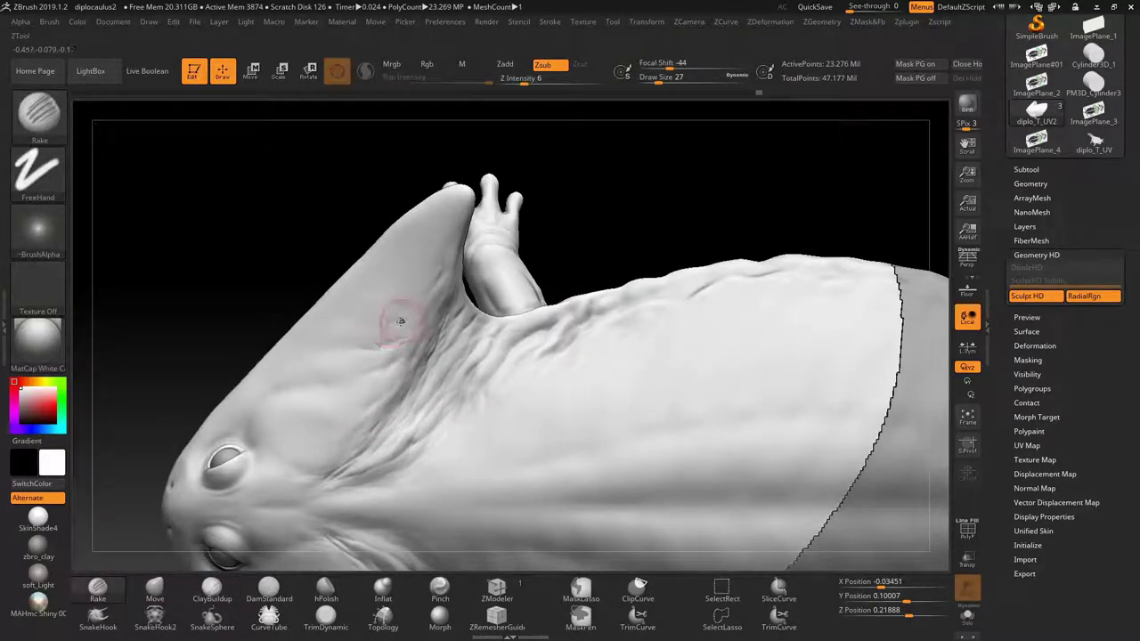
{"action": "right_click_drag", "start_coordinate": [387, 343], "coordinate": [411, 328]}
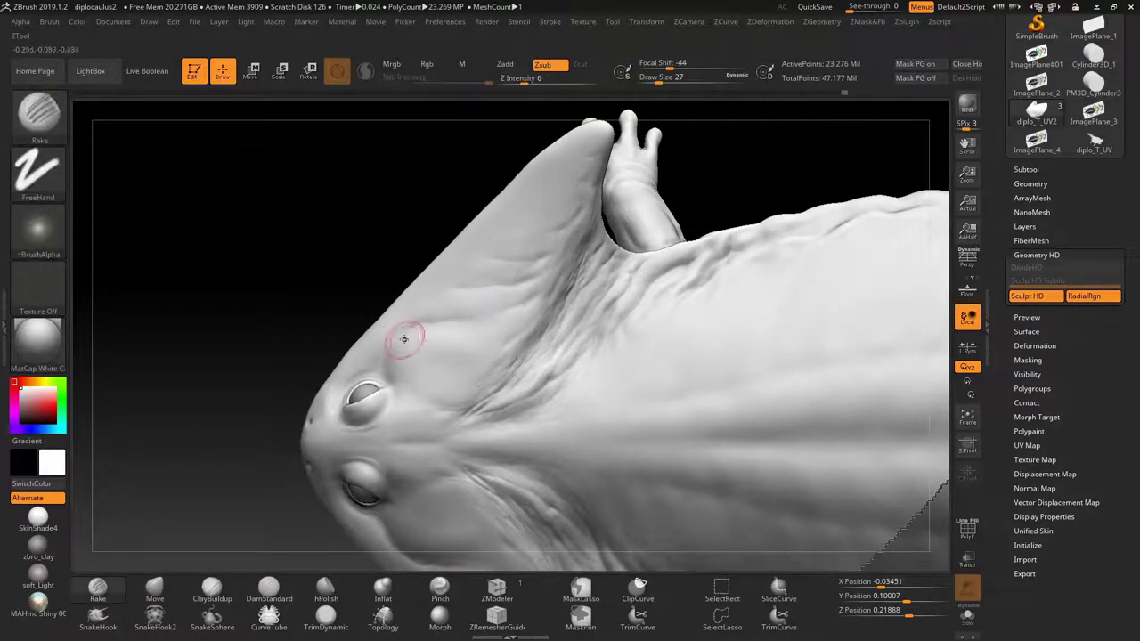
{"action": "mouse_move", "coordinate": [421, 324]}
{"action": "right_mouse_down"}
{"action": "mouse_move", "coordinate": [357, 394]}
{"action": "mouse_move", "coordinate": [351, 261]}
{"action": "mouse_move", "coordinate": [601, 400]}
{"action": "mouse_move", "coordinate": [450, 327]}
{"action": "mouse_move", "coordinate": [459, 318]}
{"action": "right_mouse_up"}
Step: Select DamStandard, then Rake, and orbit to a symmetric view of the head and eyes
{"action": "key", "text": "b"}
{"action": "key", "text": "d"}
{"action": "key", "text": "s"}
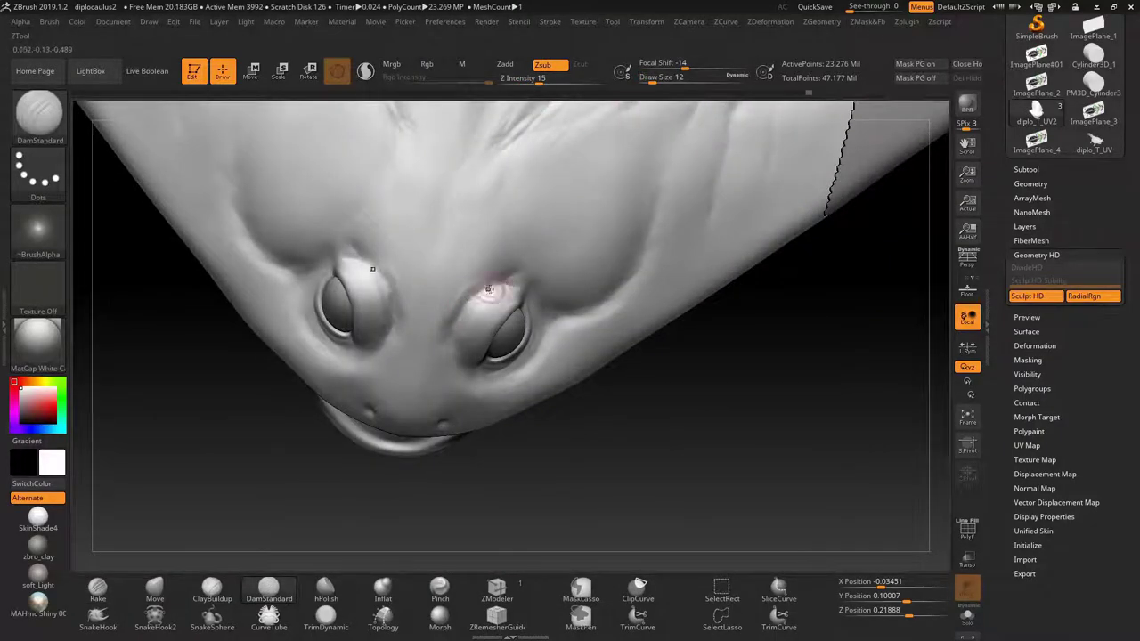
{"action": "mouse_move", "coordinate": [453, 305]}
{"action": "right_mouse_down"}
{"action": "mouse_move", "coordinate": [468, 372]}
{"action": "mouse_move", "coordinate": [490, 369]}
{"action": "mouse_move", "coordinate": [535, 312]}
{"action": "right_mouse_up"}
{"action": "right_click_drag", "start_coordinate": [488, 436], "coordinate": [545, 337]}
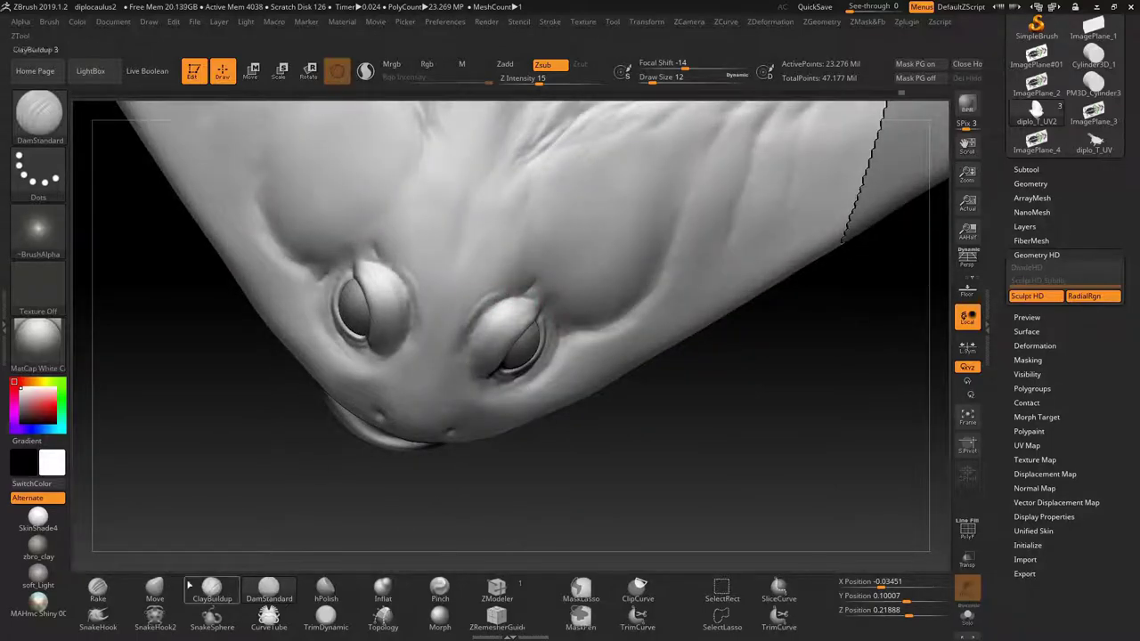
{"action": "left_click", "coordinate": [98, 588]}
{"action": "right_click_drag", "start_coordinate": [381, 259], "coordinate": [526, 288]}
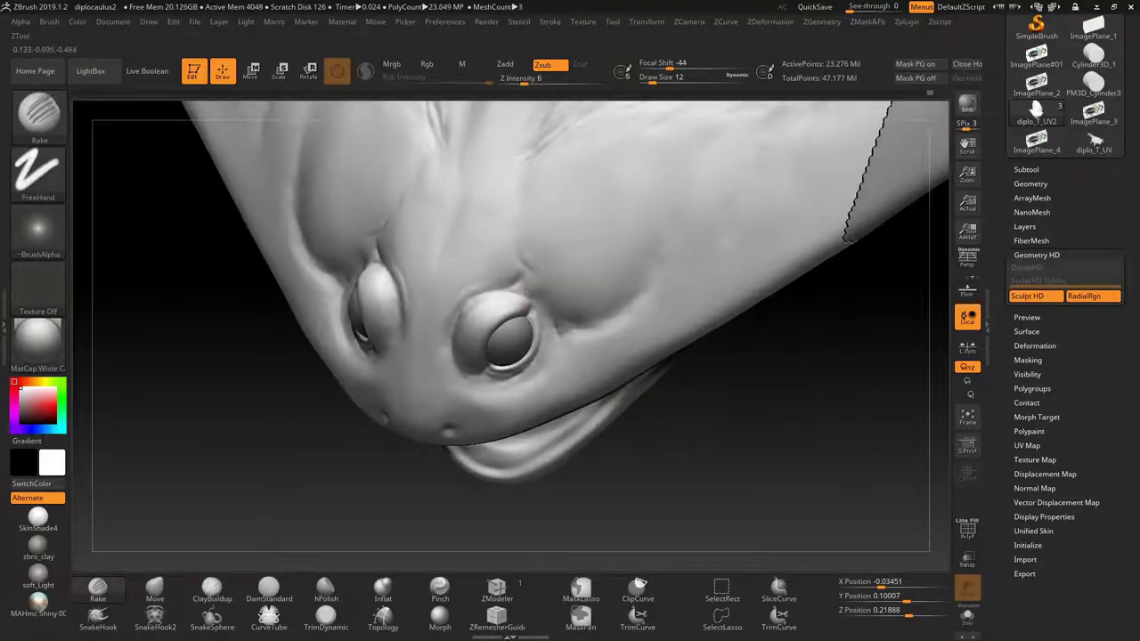
{"action": "right_click_drag", "start_coordinate": [558, 336], "coordinate": [509, 268]}
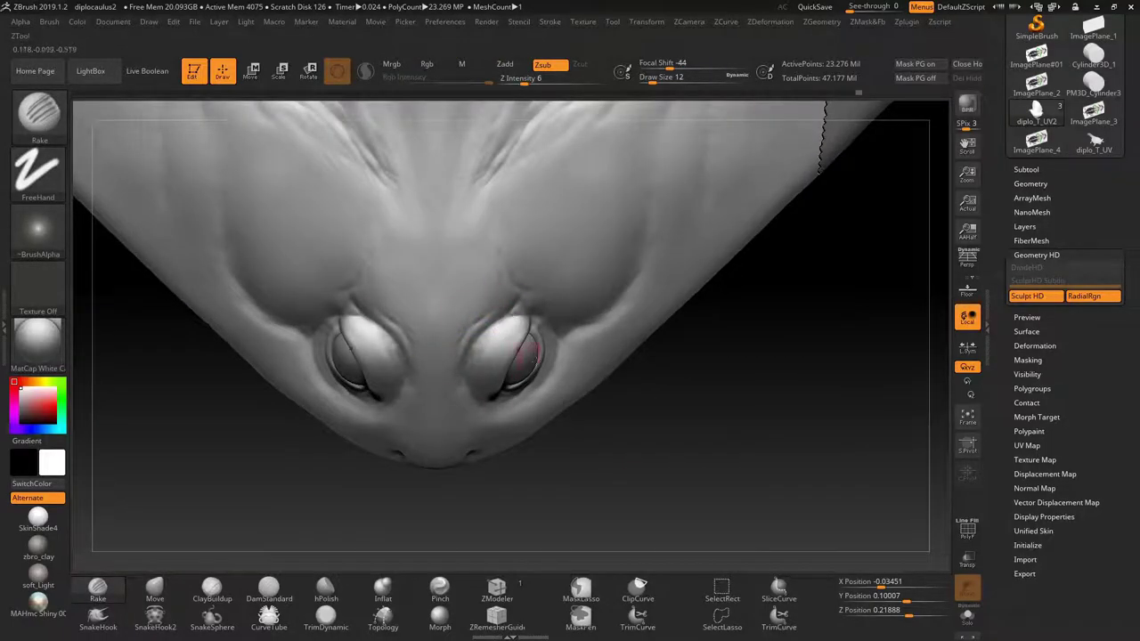
{"action": "mouse_move", "coordinate": [526, 352]}
{"action": "right_mouse_down"}
{"action": "mouse_move", "coordinate": [556, 296]}
{"action": "mouse_move", "coordinate": [579, 401]}
{"action": "mouse_move", "coordinate": [679, 521]}
{"action": "mouse_move", "coordinate": [571, 375]}
{"action": "mouse_move", "coordinate": [659, 473]}
{"action": "mouse_move", "coordinate": [540, 200]}
{"action": "mouse_move", "coordinate": [535, 267]}
{"action": "right_mouse_up"}
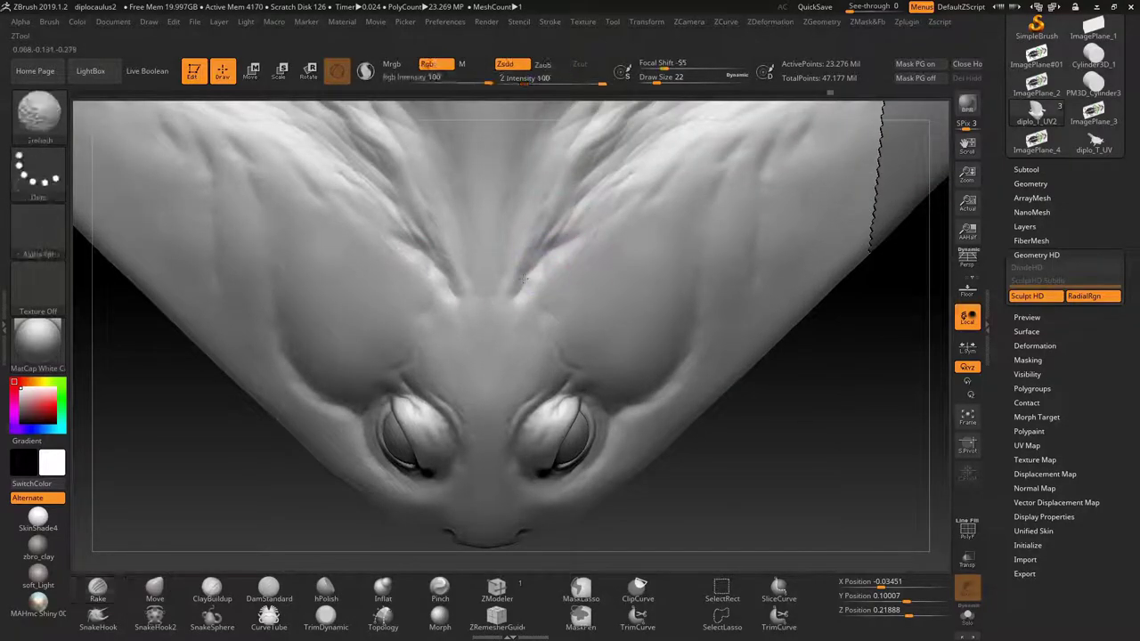
Step: Smooth away the crease between the eyes, then take a straight view of the creature
{"action": "left_click_drag", "start_coordinate": [499, 352], "coordinate": [471, 344], "text": "shift"}
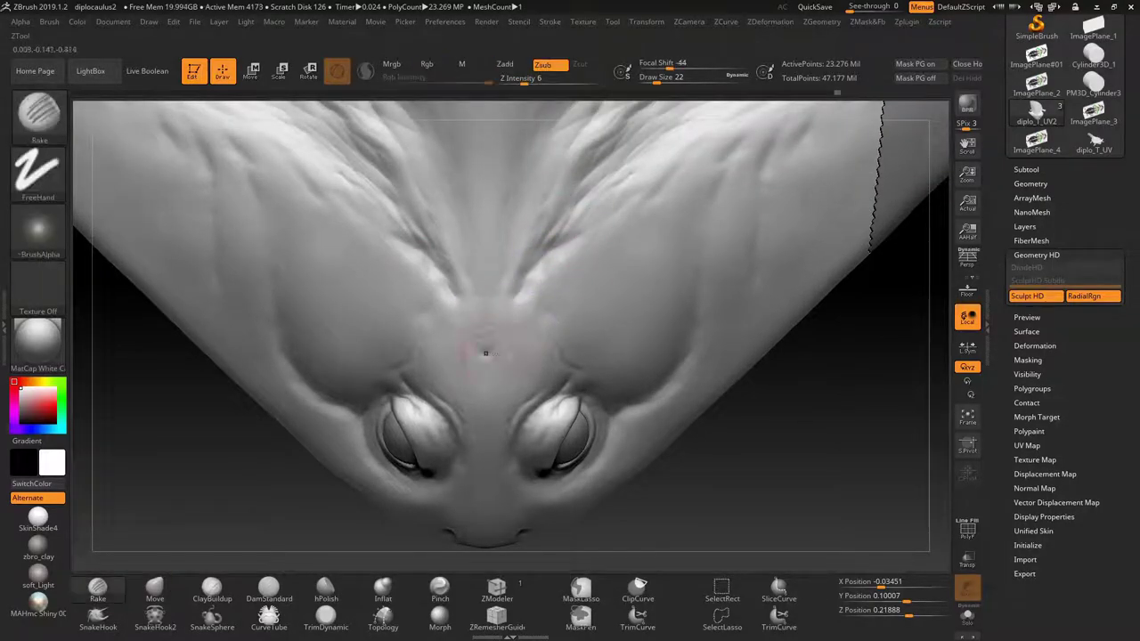
{"action": "left_click_drag", "start_coordinate": [508, 386], "coordinate": [484, 392], "text": "shift"}
{"action": "right_click_drag", "start_coordinate": [570, 305], "coordinate": [552, 374], "text": "alt"}
{"action": "left_click", "coordinate": [212, 588]}
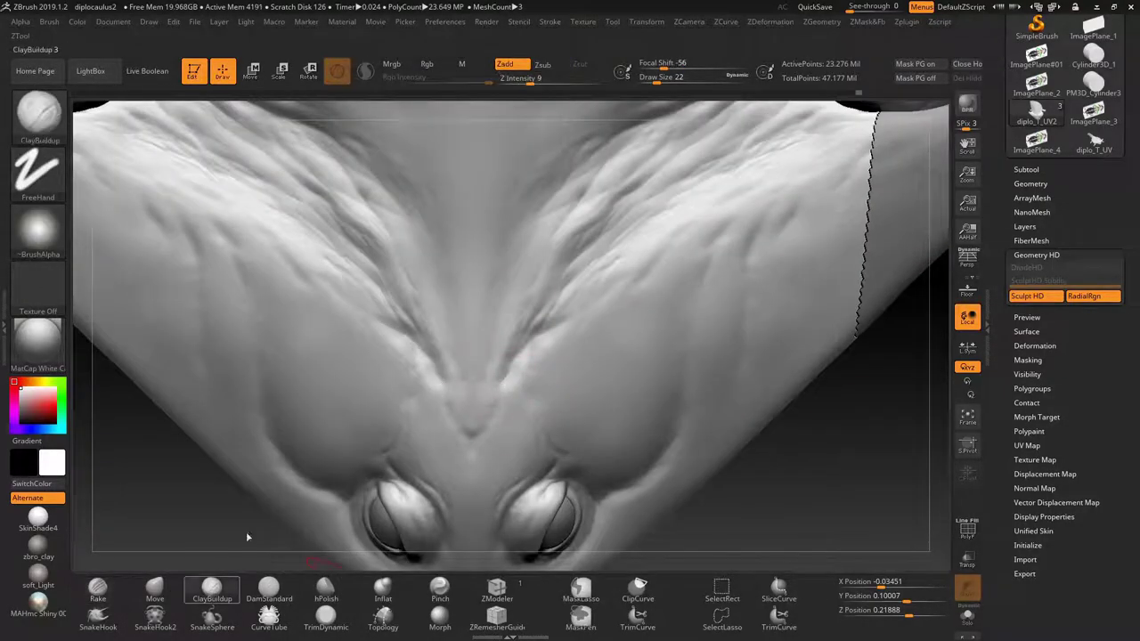
{"action": "left_click", "coordinate": [98, 588]}
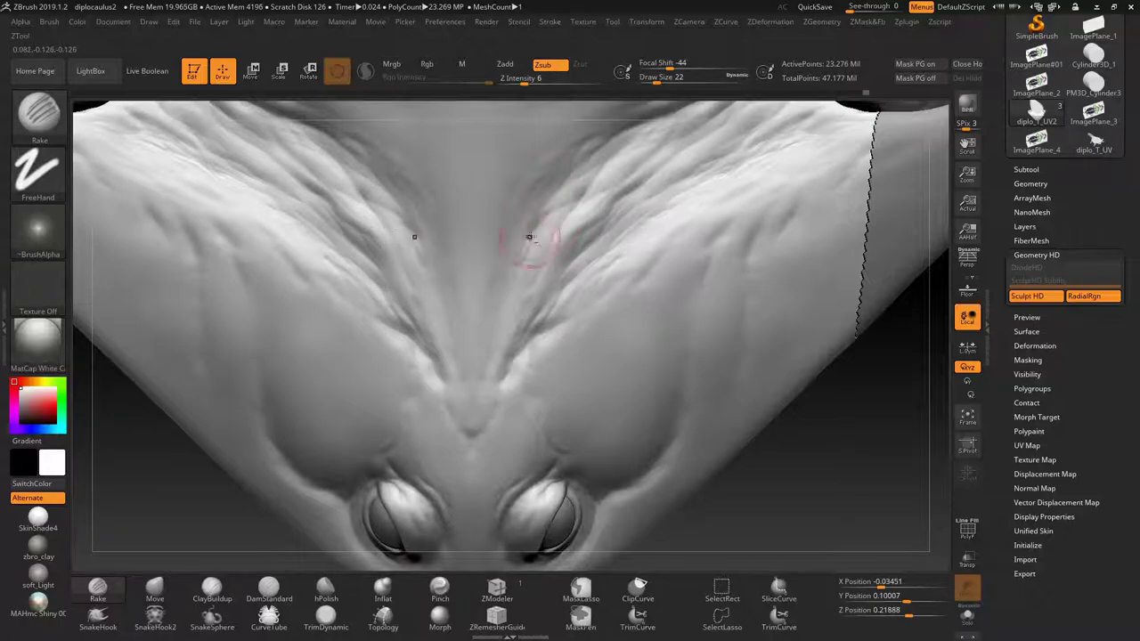
{"action": "mouse_move", "coordinate": [529, 237]}
{"action": "right_mouse_down", "text": "alt"}
{"action": "mouse_move", "coordinate": [552, 178]}
{"action": "mouse_move", "coordinate": [755, 409]}
{"action": "mouse_move", "coordinate": [624, 285]}
{"action": "right_mouse_up", "text": "alt"}
Step: Build up mirrored chest ridges with ClayBuildup, reducing draw size to 4
{"action": "left_click", "coordinate": [211, 588]}
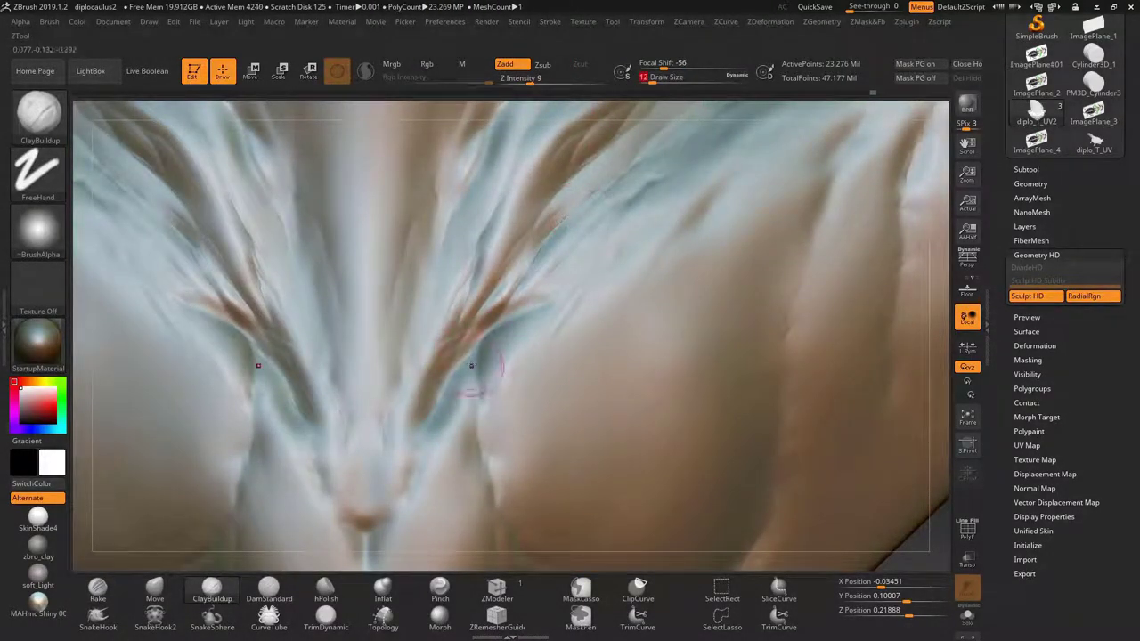
{"action": "left_click_drag", "start_coordinate": [471, 365], "coordinate": [460, 335]}
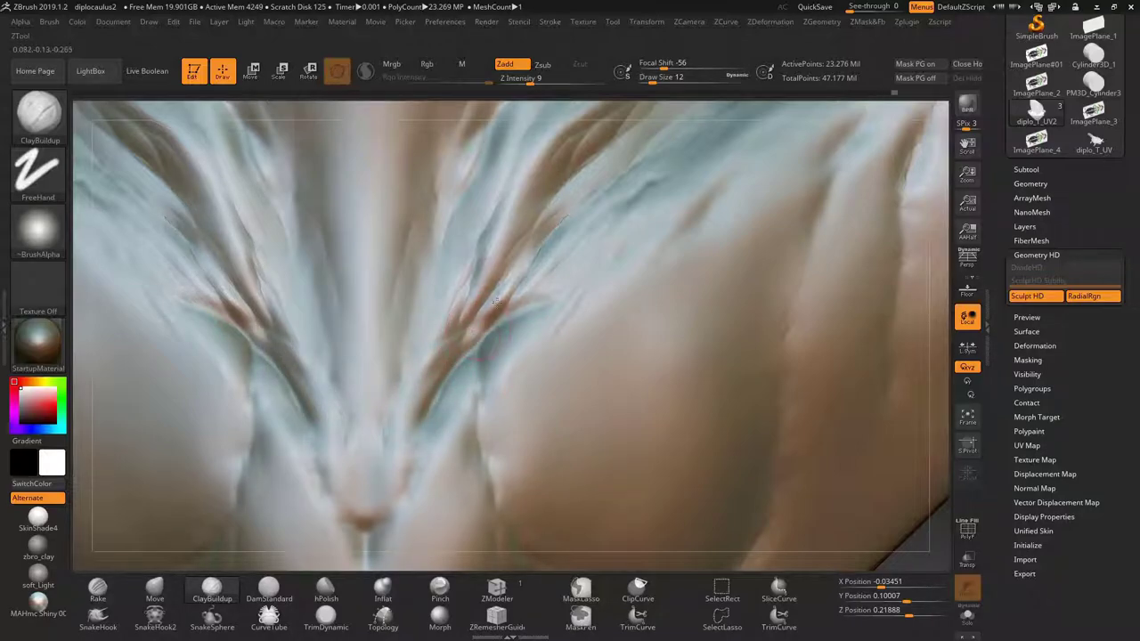
{"action": "type", "text": "s4"}
{"action": "key", "text": "Return"}
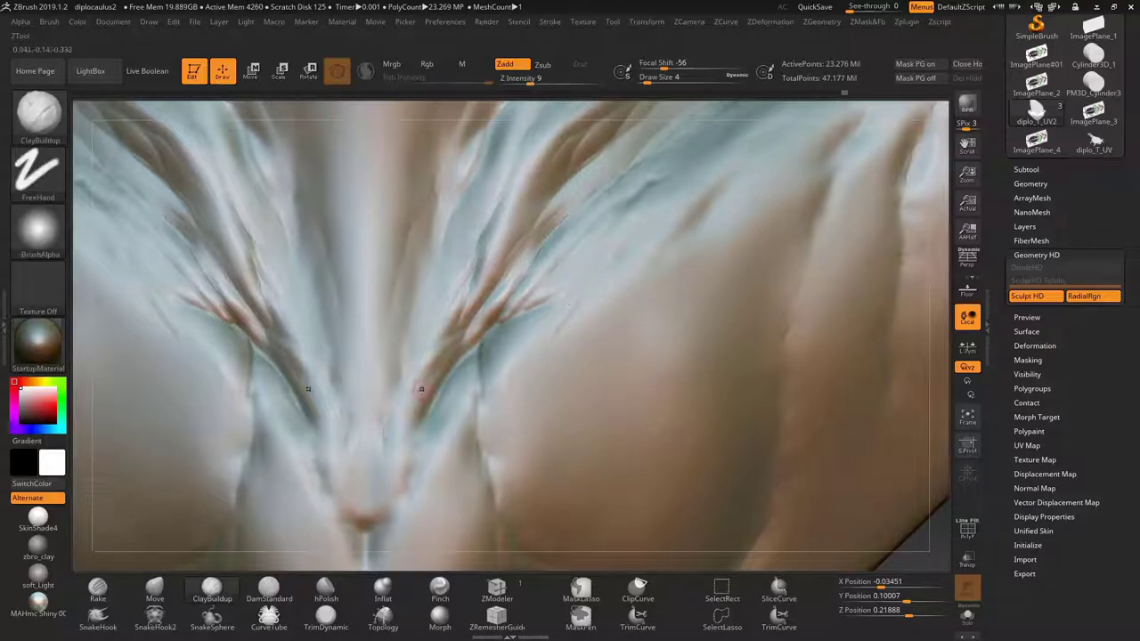
{"action": "mouse_move", "coordinate": [547, 285]}
{"action": "right_mouse_down", "text": "alt"}
{"action": "mouse_move", "coordinate": [793, 392]}
{"action": "mouse_move", "coordinate": [624, 312]}
{"action": "mouse_move", "coordinate": [548, 234]}
{"action": "mouse_move", "coordinate": [580, 257]}
{"action": "mouse_move", "coordinate": [436, 290]}
{"action": "right_mouse_up", "text": "alt"}
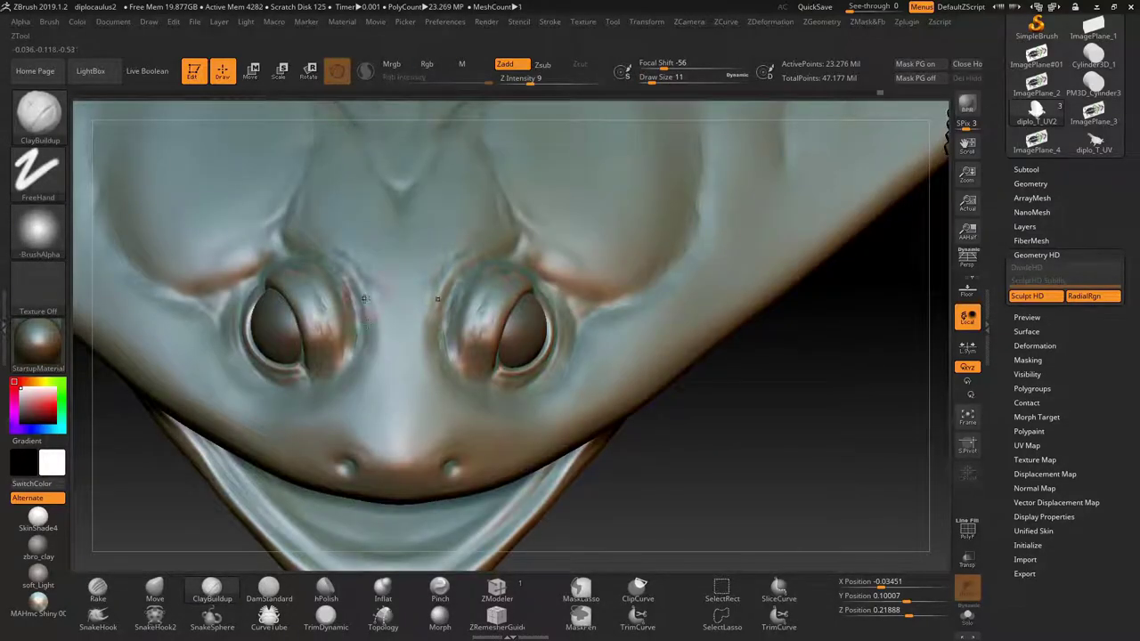
Step: Smooth the marks on both brow ridges and add small build-up at the centre brow
{"action": "left_click", "coordinate": [269, 588]}
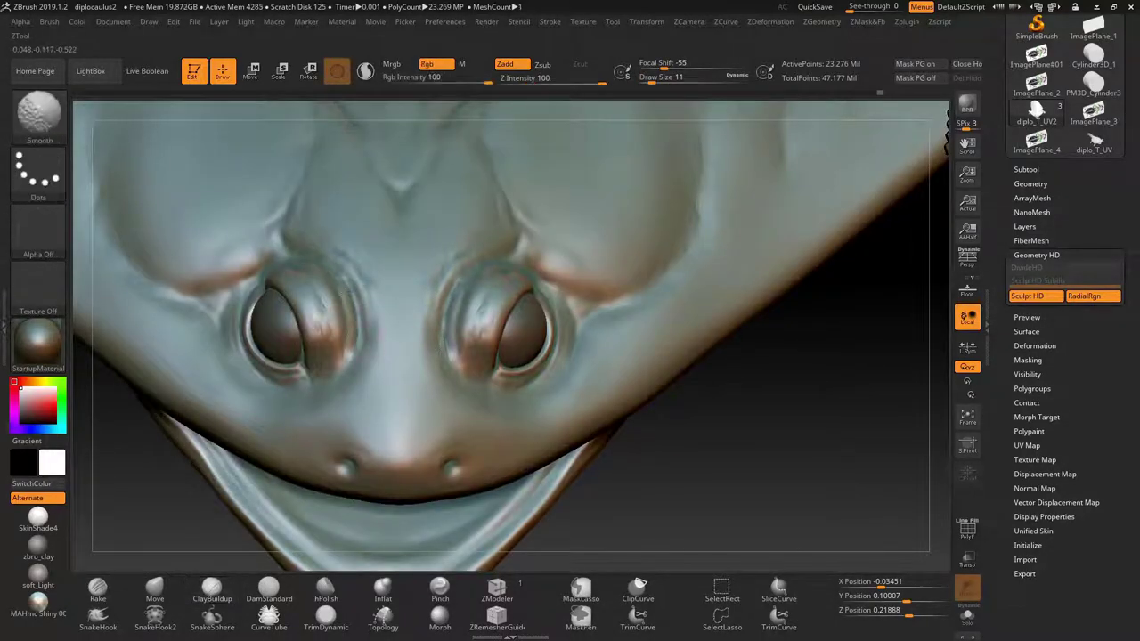
{"action": "mouse_move", "coordinate": [282, 507]}
{"action": "right_mouse_down"}
{"action": "mouse_move", "coordinate": [511, 346]}
{"action": "mouse_move", "coordinate": [434, 305]}
{"action": "right_mouse_up"}
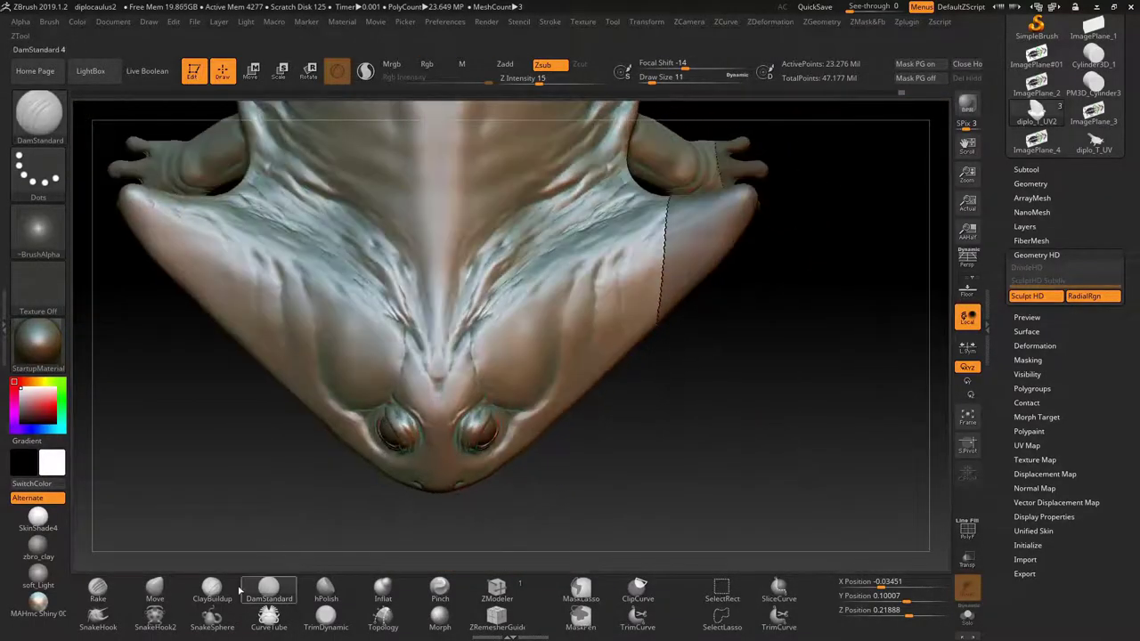
{"action": "left_click", "coordinate": [211, 588]}
{"action": "mouse_move", "coordinate": [353, 304]}
{"action": "left_mouse_down", "text": "shift"}
{"action": "mouse_move", "coordinate": [374, 338]}
{"action": "mouse_move", "coordinate": [471, 308]}
{"action": "mouse_move", "coordinate": [513, 261]}
{"action": "mouse_move", "coordinate": [508, 246]}
{"action": "left_mouse_up", "text": "shift"}
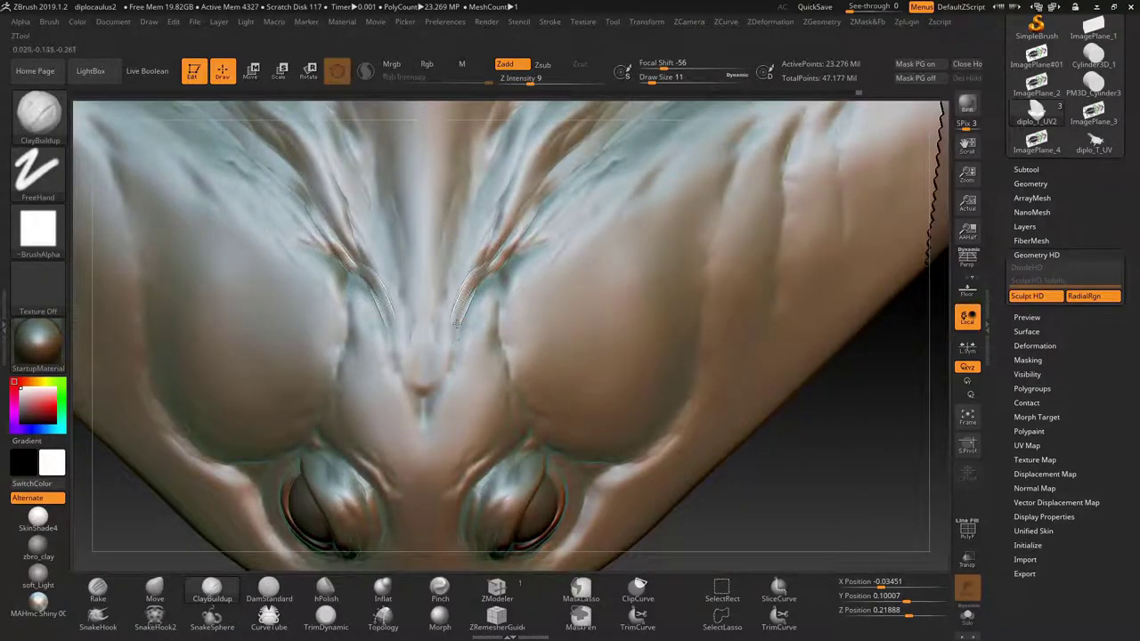
{"action": "left_click_drag", "start_coordinate": [339, 267], "coordinate": [352, 227], "text": "shift"}
{"action": "mouse_move", "coordinate": [446, 303]}
{"action": "left_mouse_down"}
{"action": "mouse_move", "coordinate": [467, 259]}
{"action": "mouse_move", "coordinate": [451, 277]}
{"action": "left_mouse_up"}
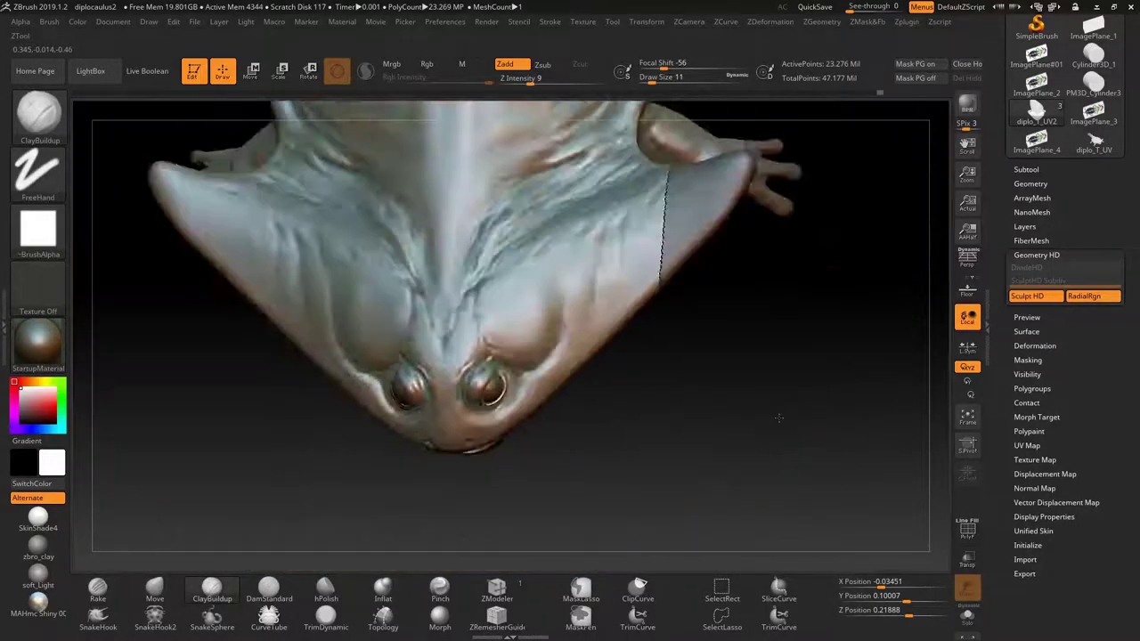
Step: Reframe the body, build mirrored chest folds and smooth the central ridges
{"action": "mouse_move", "coordinate": [731, 445]}
{"action": "left_mouse_down"}
{"action": "mouse_move", "coordinate": [763, 407]}
{"action": "mouse_move", "coordinate": [727, 399]}
{"action": "left_mouse_up"}
{"action": "right_click_drag", "start_coordinate": [530, 280], "coordinate": [546, 278]}
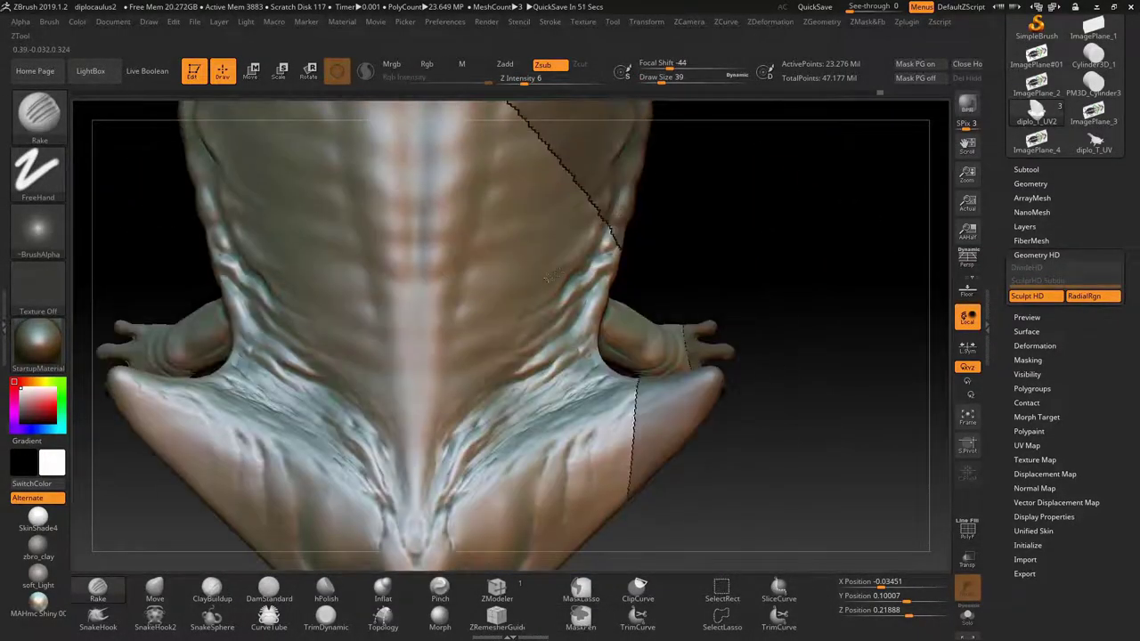
{"action": "left_click_drag", "start_coordinate": [734, 264], "coordinate": [604, 409], "text": "shift"}
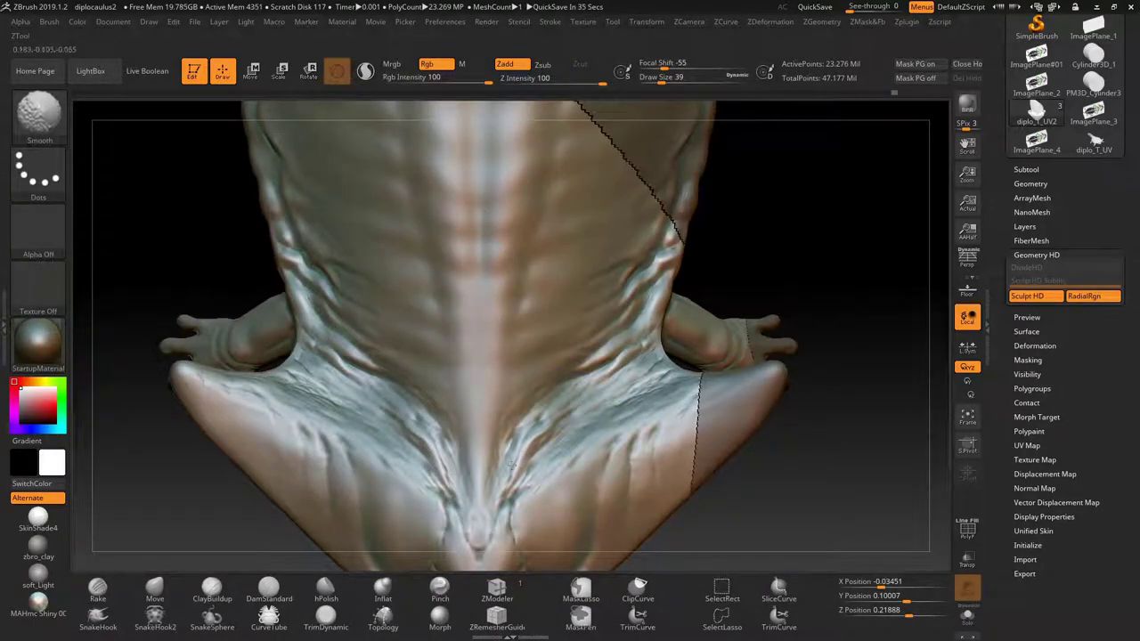
{"action": "right_click_drag", "start_coordinate": [511, 464], "coordinate": [477, 373], "text": "ctrl"}
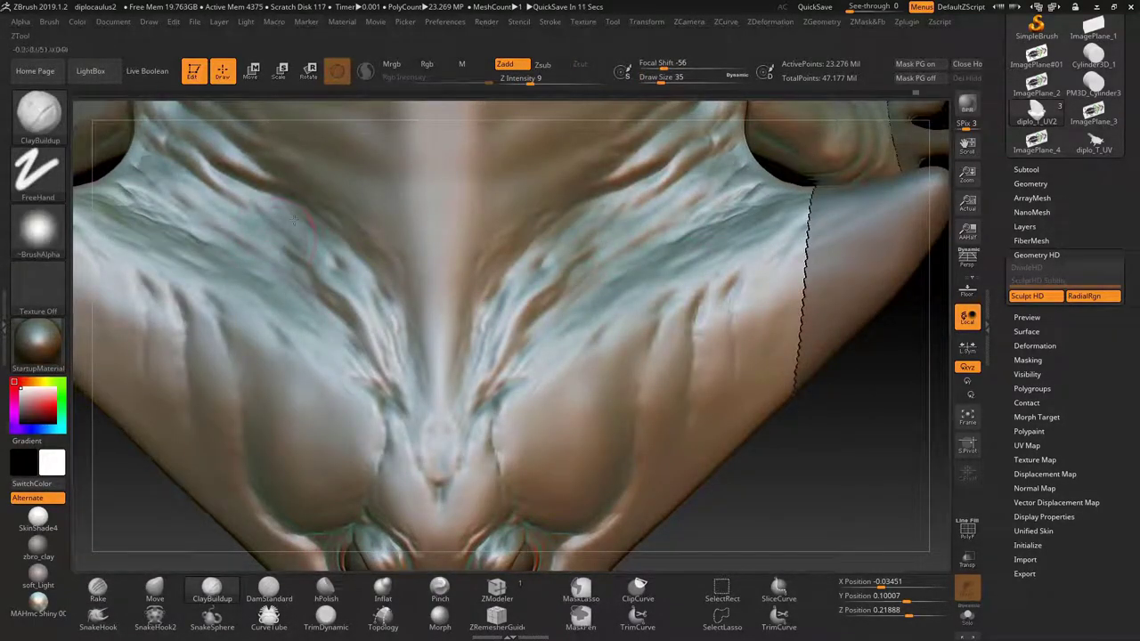
{"action": "mouse_move", "coordinate": [294, 219]}
{"action": "left_mouse_down"}
{"action": "mouse_move", "coordinate": [357, 249]}
{"action": "mouse_move", "coordinate": [339, 227]}
{"action": "left_mouse_up"}
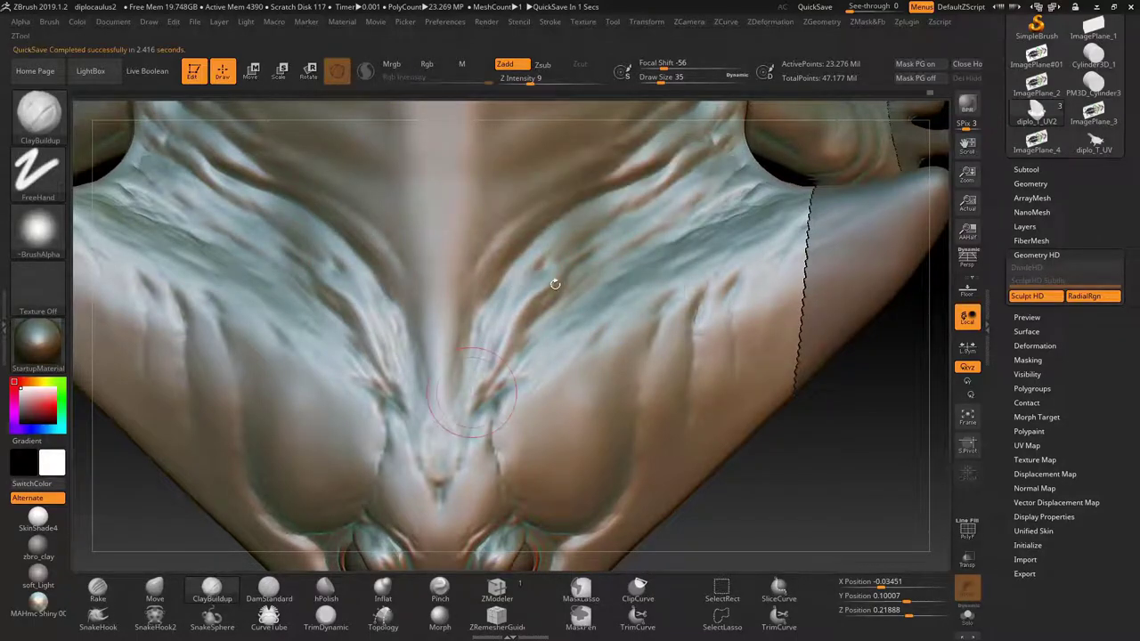
{"action": "mouse_move", "coordinate": [555, 283]}
{"action": "left_mouse_down", "text": "shift"}
{"action": "mouse_move", "coordinate": [499, 374]}
{"action": "mouse_move", "coordinate": [553, 294]}
{"action": "left_mouse_up", "text": "shift"}
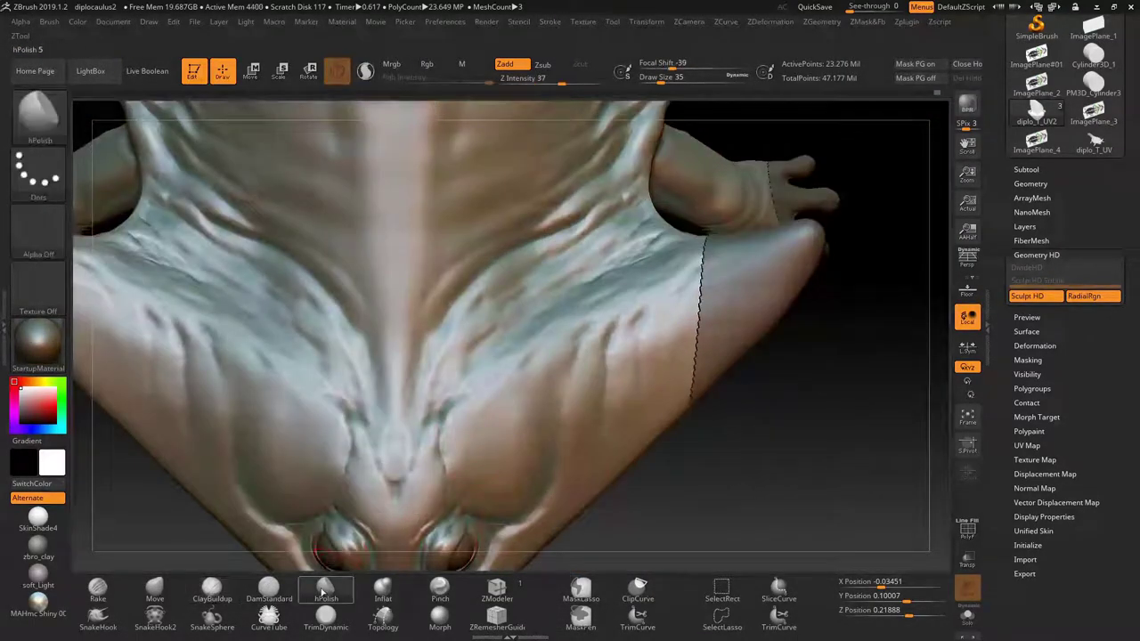
{"action": "left_click", "coordinate": [326, 588]}
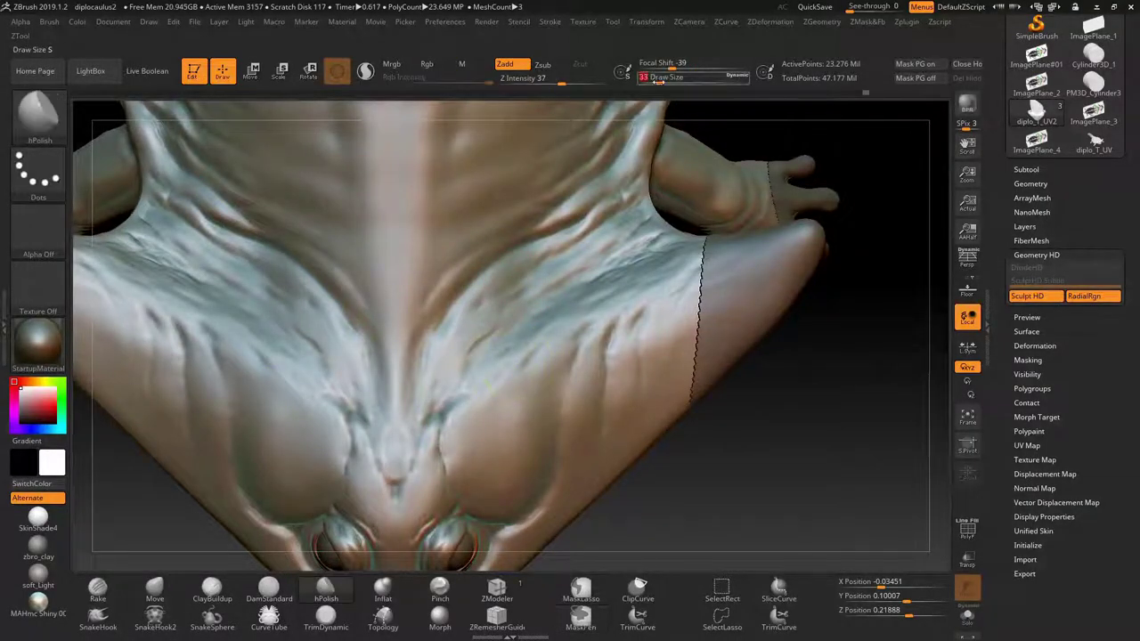
Step: Polish the central ridges and carve deeper Rake grooves into the lower central belly
{"action": "mouse_move", "coordinate": [486, 267]}
{"action": "left_mouse_down", "text": "shift"}
{"action": "mouse_move", "coordinate": [463, 330]}
{"action": "mouse_move", "coordinate": [397, 410]}
{"action": "mouse_move", "coordinate": [334, 404]}
{"action": "left_mouse_up", "text": "shift"}
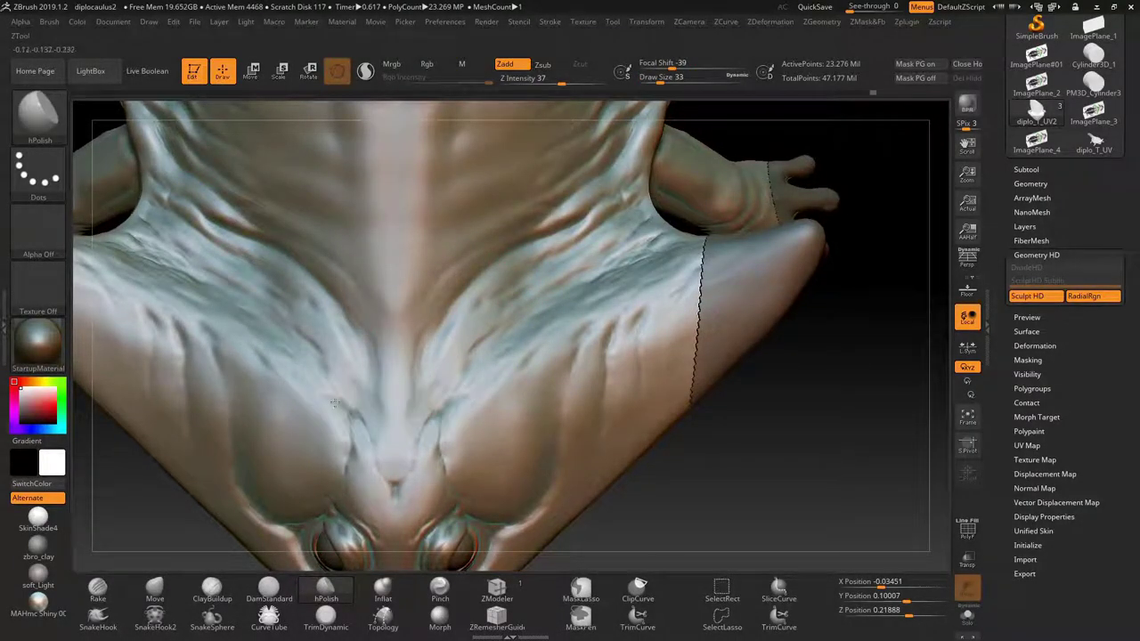
{"action": "key", "text": "b"}
{"action": "key", "text": "r"}
{"action": "key", "text": "a"}
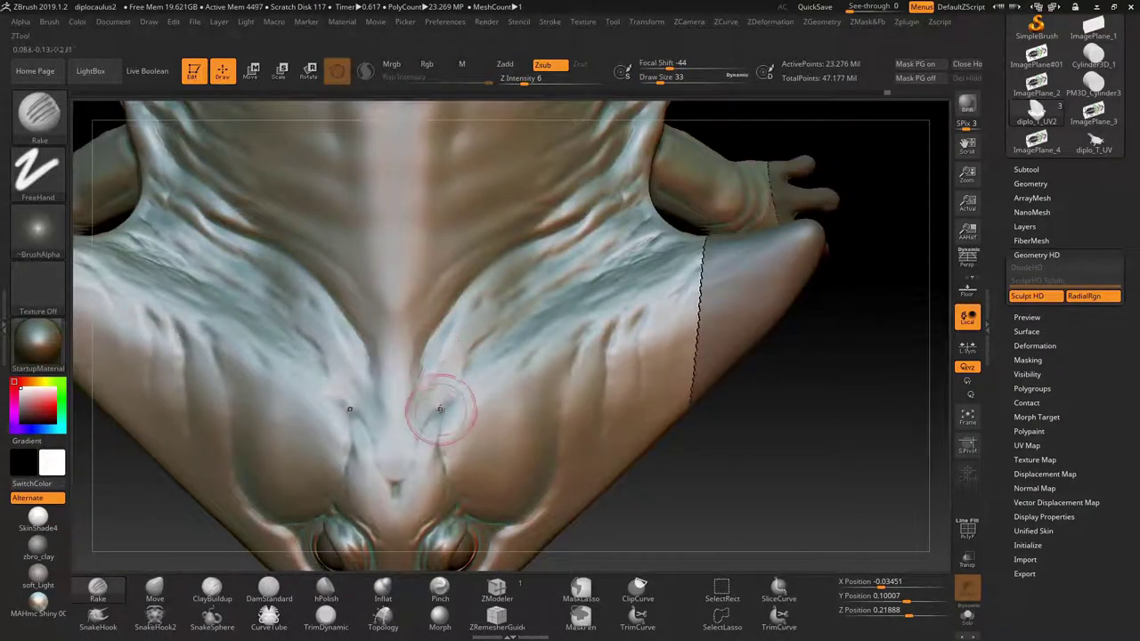
{"action": "mouse_move", "coordinate": [441, 410]}
{"action": "left_mouse_down"}
{"action": "mouse_move", "coordinate": [459, 392]}
{"action": "mouse_move", "coordinate": [436, 414]}
{"action": "left_mouse_up"}
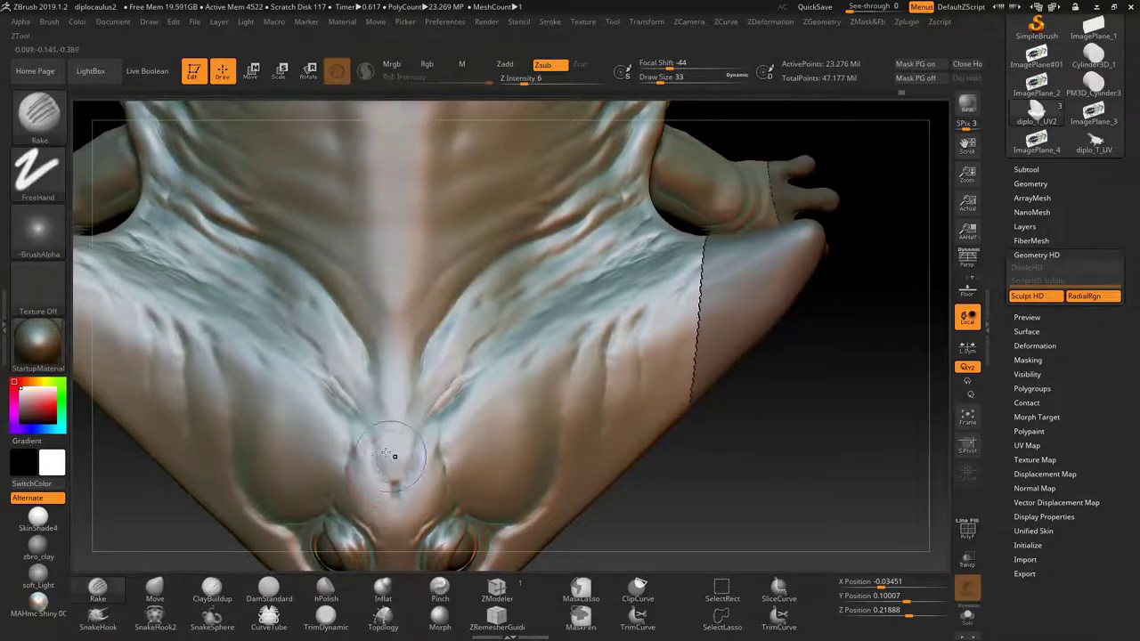
{"action": "left_click_drag", "start_coordinate": [393, 456], "coordinate": [418, 384]}
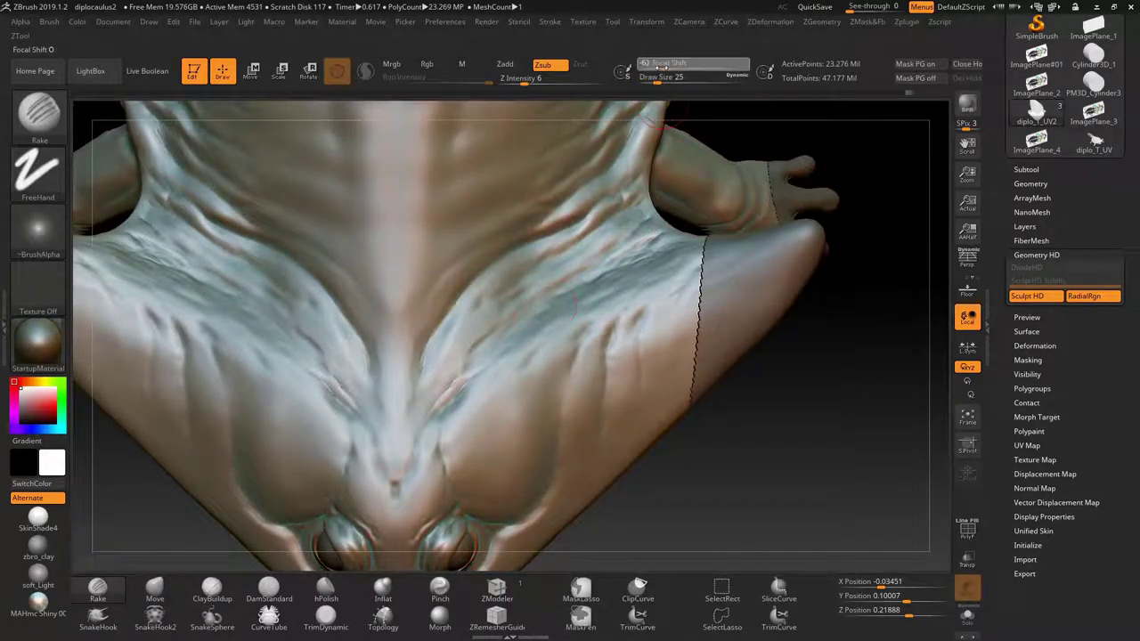
{"action": "left_click_drag", "start_coordinate": [661, 64], "coordinate": [643, 64]}
{"action": "mouse_move", "coordinate": [829, 383]}
{"action": "left_mouse_down"}
{"action": "mouse_move", "coordinate": [811, 433]}
{"action": "mouse_move", "coordinate": [802, 421]}
{"action": "left_mouse_up"}
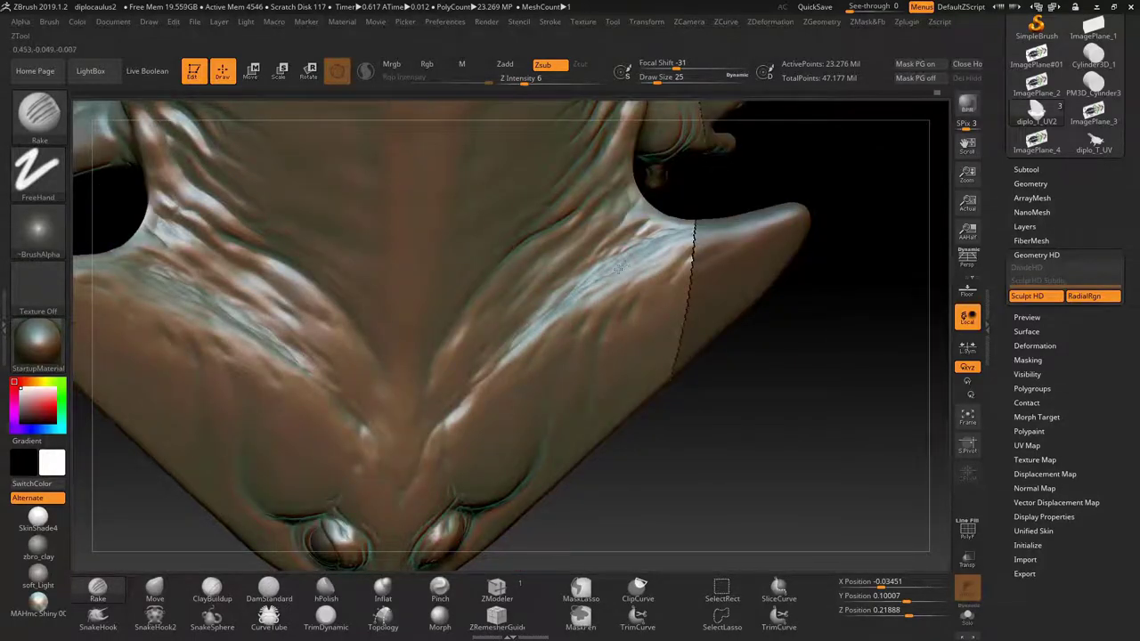
{"action": "left_click_drag", "start_coordinate": [697, 433], "coordinate": [487, 359]}
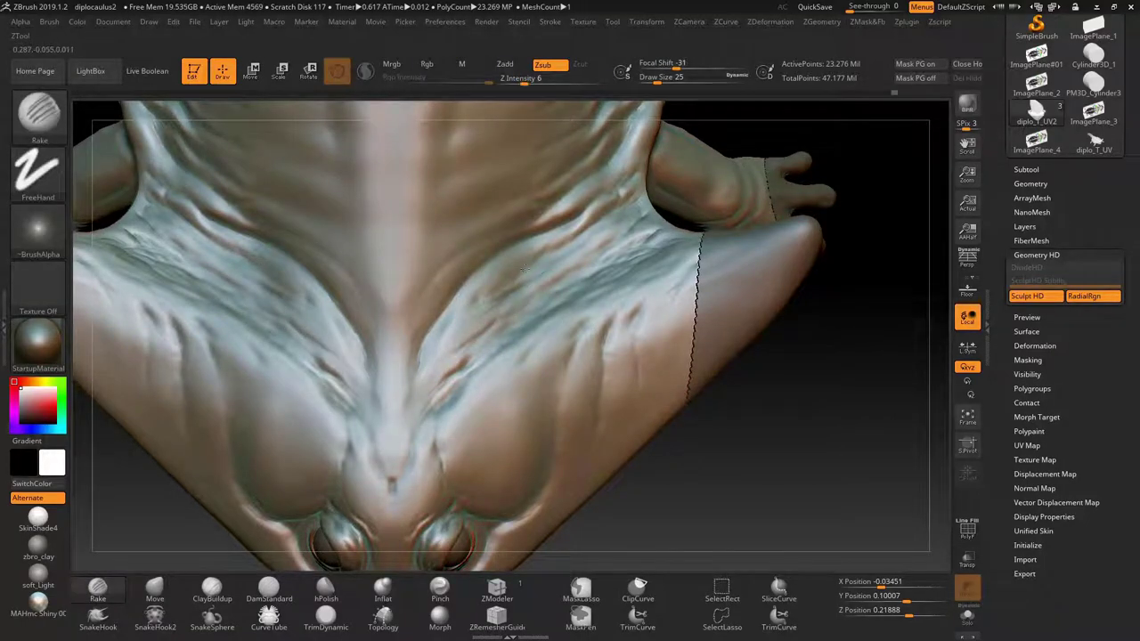
{"action": "key", "text": "ctrl+z"}
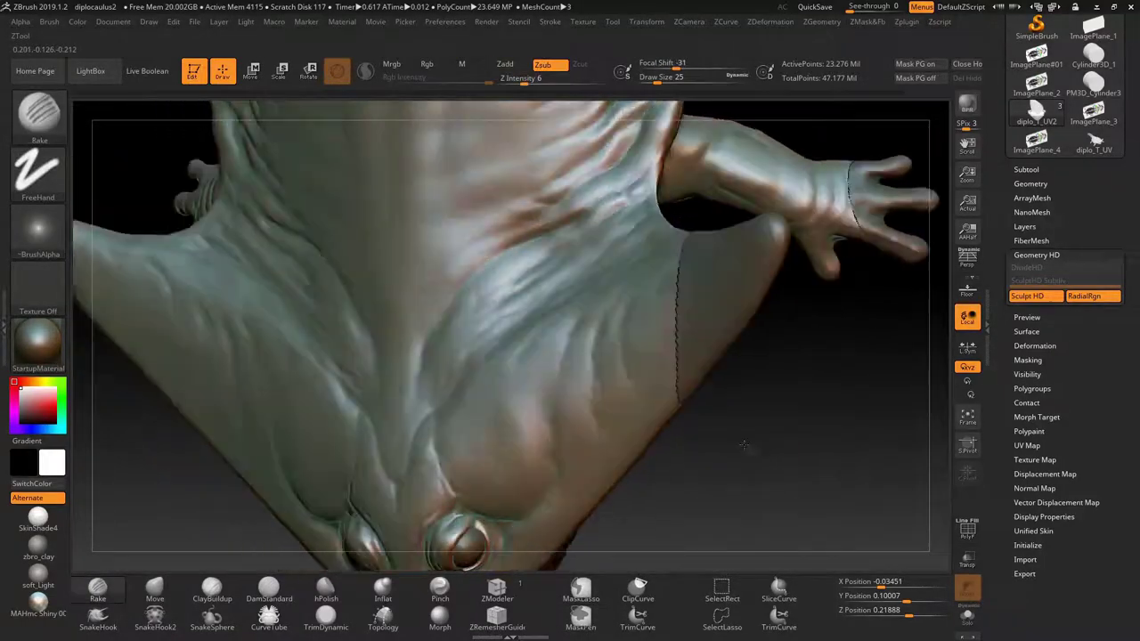
Step: Switch to a slightly smaller ClayBuildup brush and orbit down onto the underside
{"action": "left_click", "coordinate": [211, 588]}
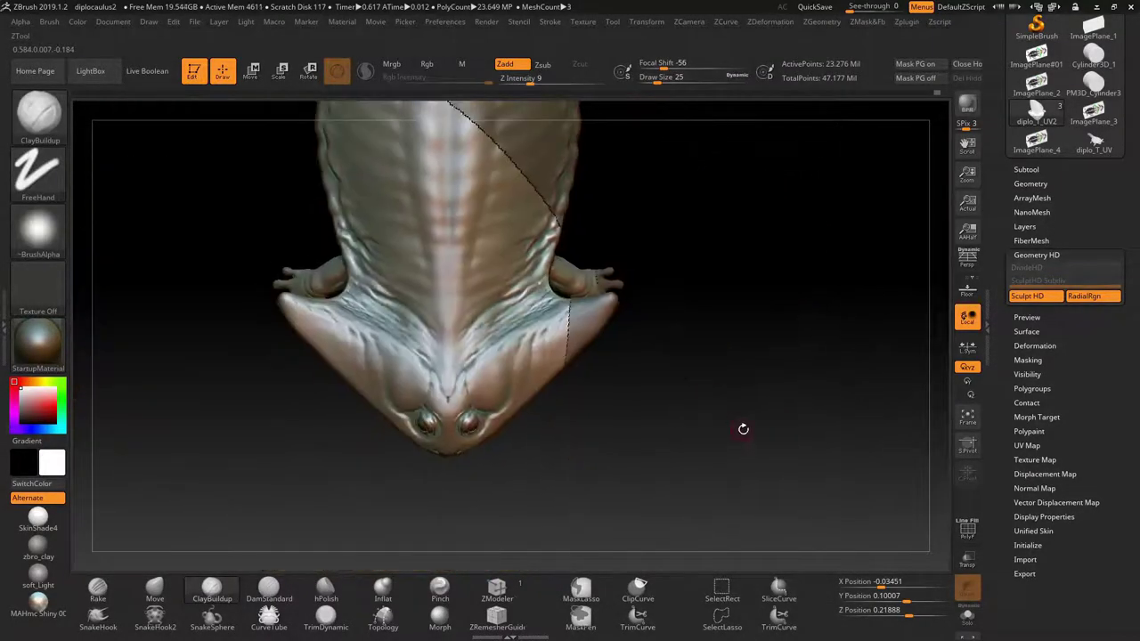
{"action": "left_click_drag", "start_coordinate": [742, 428], "coordinate": [784, 419]}
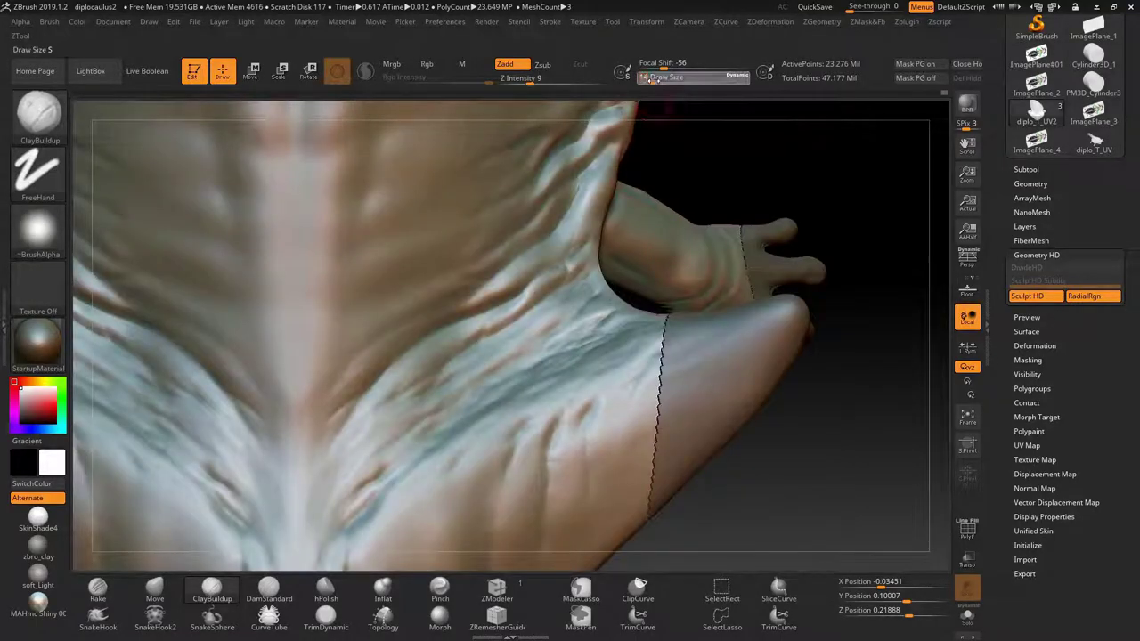
{"action": "left_click_drag", "start_coordinate": [650, 78], "coordinate": [647, 77]}
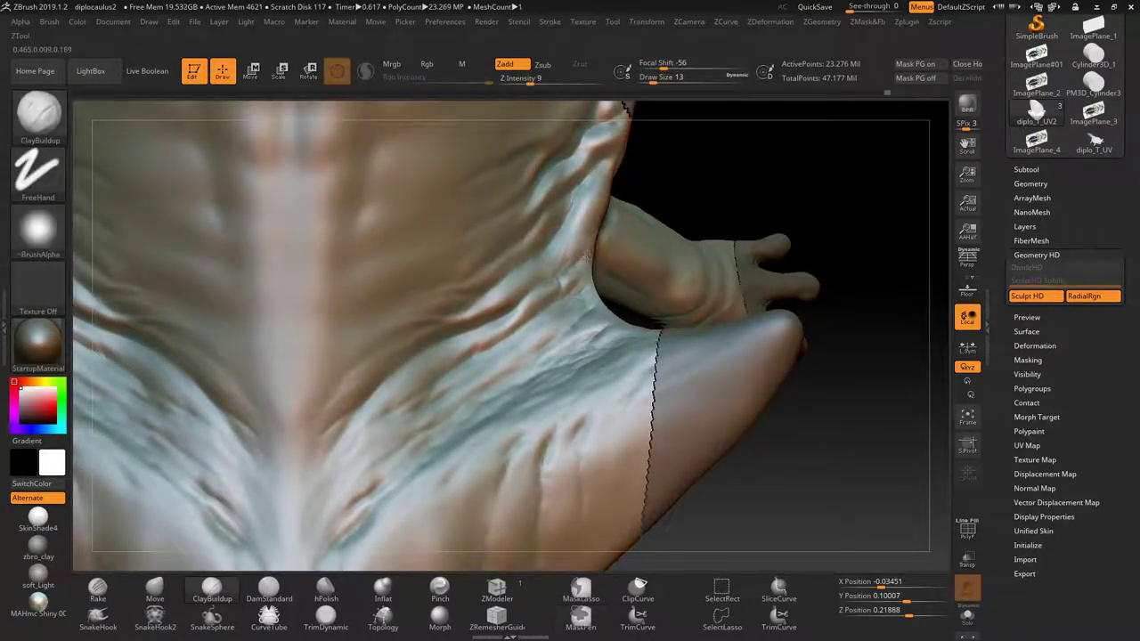
{"action": "left_click_drag", "start_coordinate": [480, 356], "coordinate": [550, 241]}
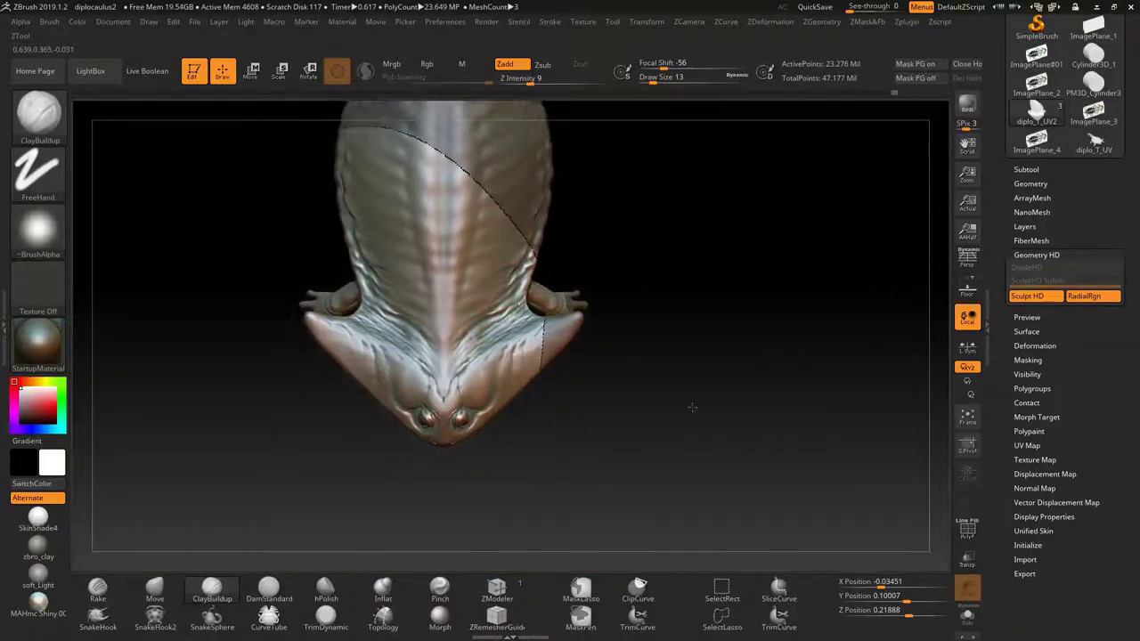
{"action": "key", "text": "ctrl"}
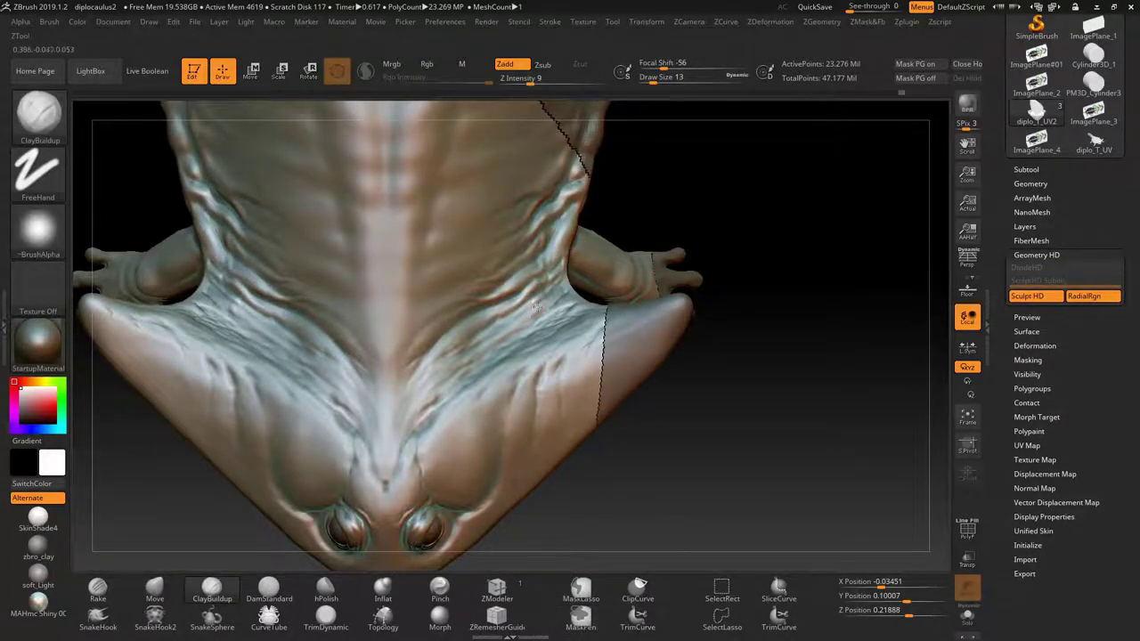
{"action": "key", "text": "ctrl"}
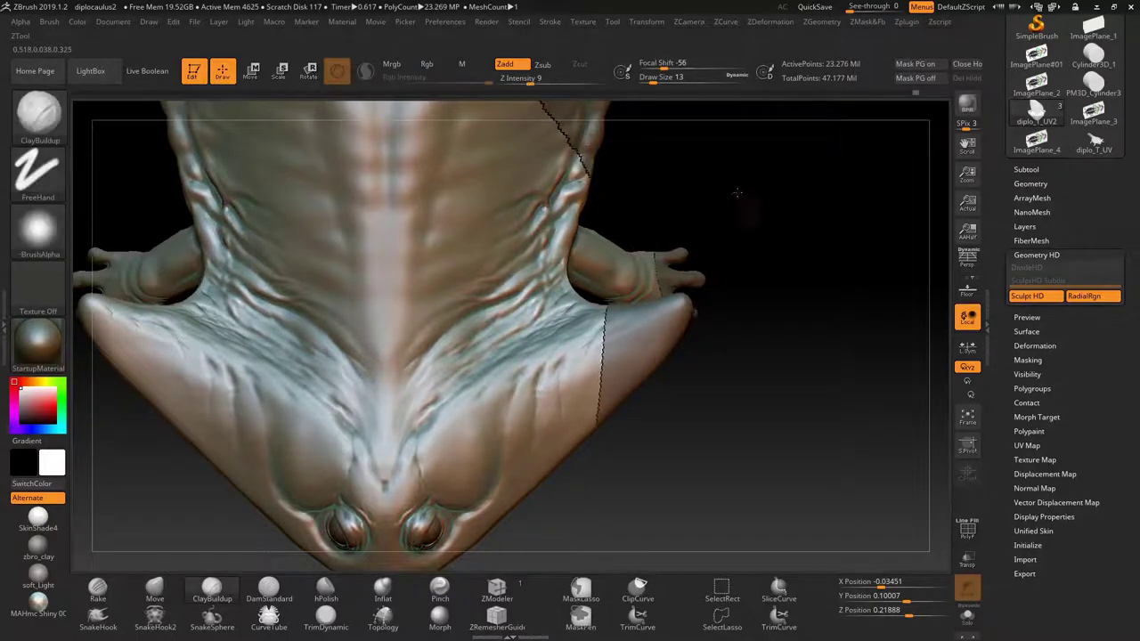
Step: Orbit around the belly, torso and right arm to work the chest webbing folds
{"action": "mouse_move", "coordinate": [544, 198]}
{"action": "left_mouse_down"}
{"action": "mouse_move", "coordinate": [547, 212]}
{"action": "mouse_move", "coordinate": [744, 303]}
{"action": "mouse_move", "coordinate": [498, 275]}
{"action": "mouse_move", "coordinate": [679, 273]}
{"action": "left_mouse_up"}
{"action": "left_click_drag", "start_coordinate": [505, 369], "coordinate": [546, 303]}
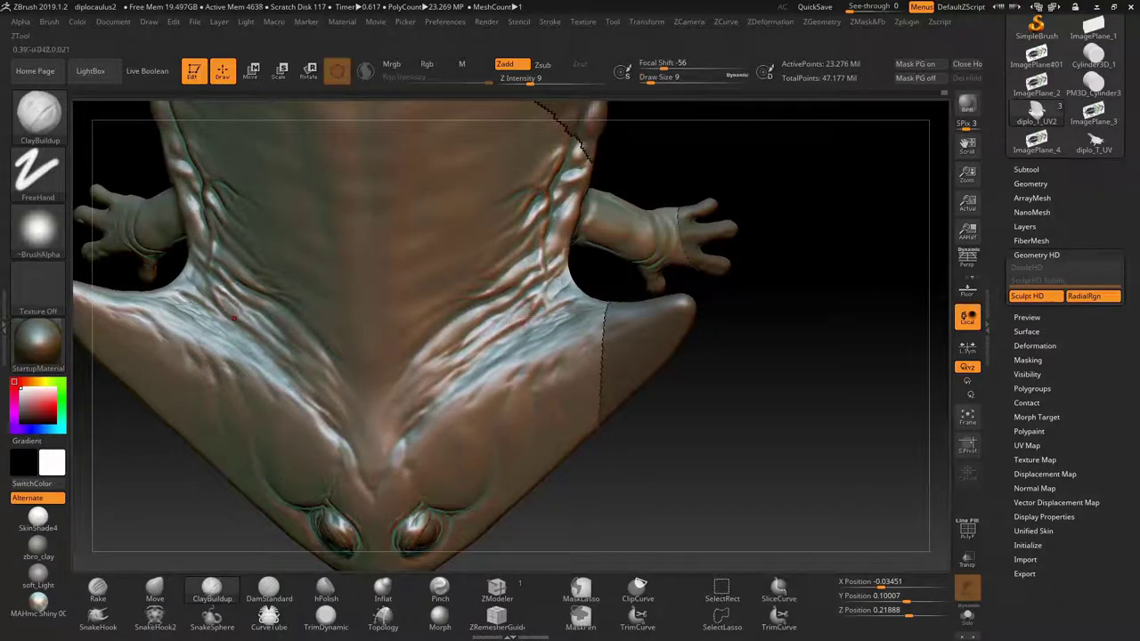
{"action": "left_click_drag", "start_coordinate": [554, 312], "coordinate": [572, 305]}
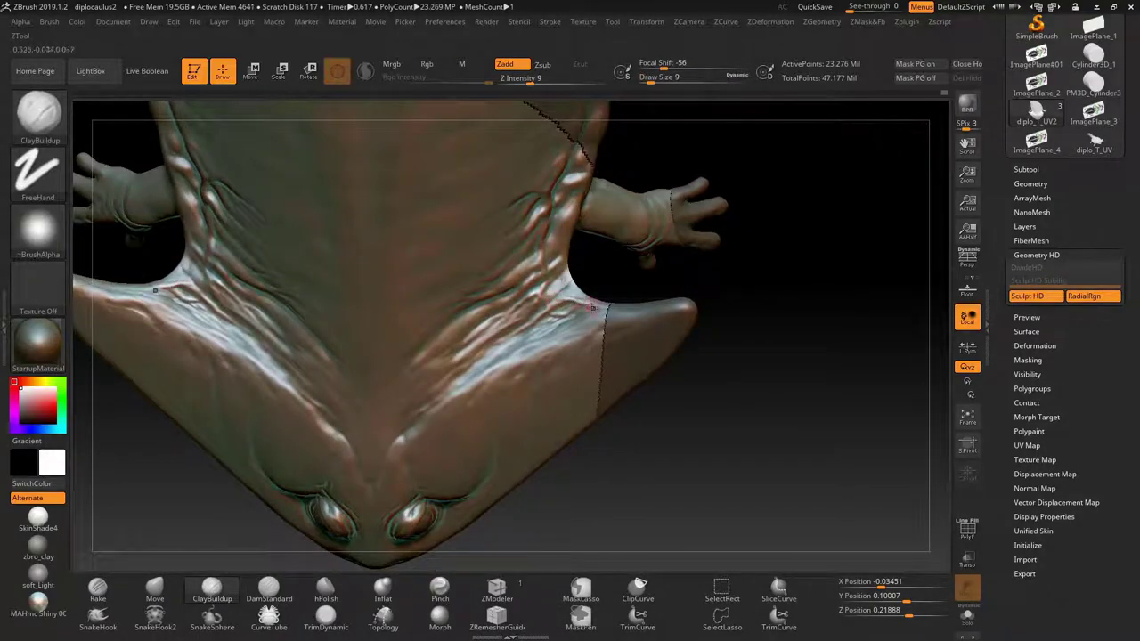
{"action": "mouse_move", "coordinate": [171, 297]}
{"action": "left_mouse_down"}
{"action": "mouse_move", "coordinate": [338, 285]}
{"action": "mouse_move", "coordinate": [301, 287]}
{"action": "mouse_move", "coordinate": [287, 302]}
{"action": "left_mouse_up"}
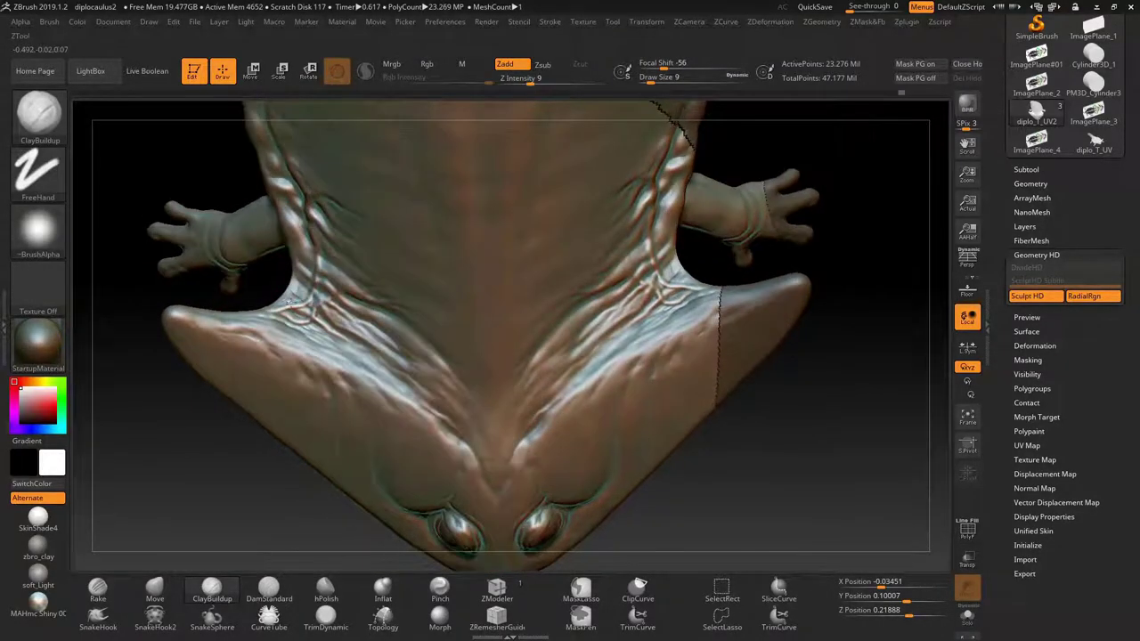
{"action": "left_click_drag", "start_coordinate": [252, 491], "coordinate": [259, 454]}
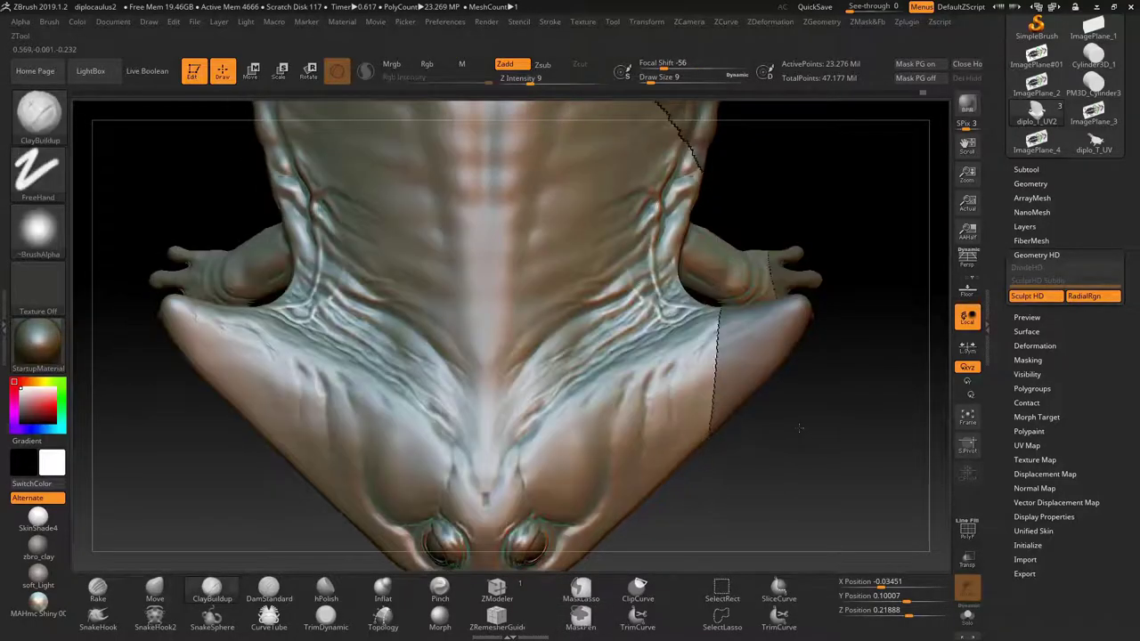
{"action": "left_click_drag", "start_coordinate": [705, 314], "coordinate": [588, 283]}
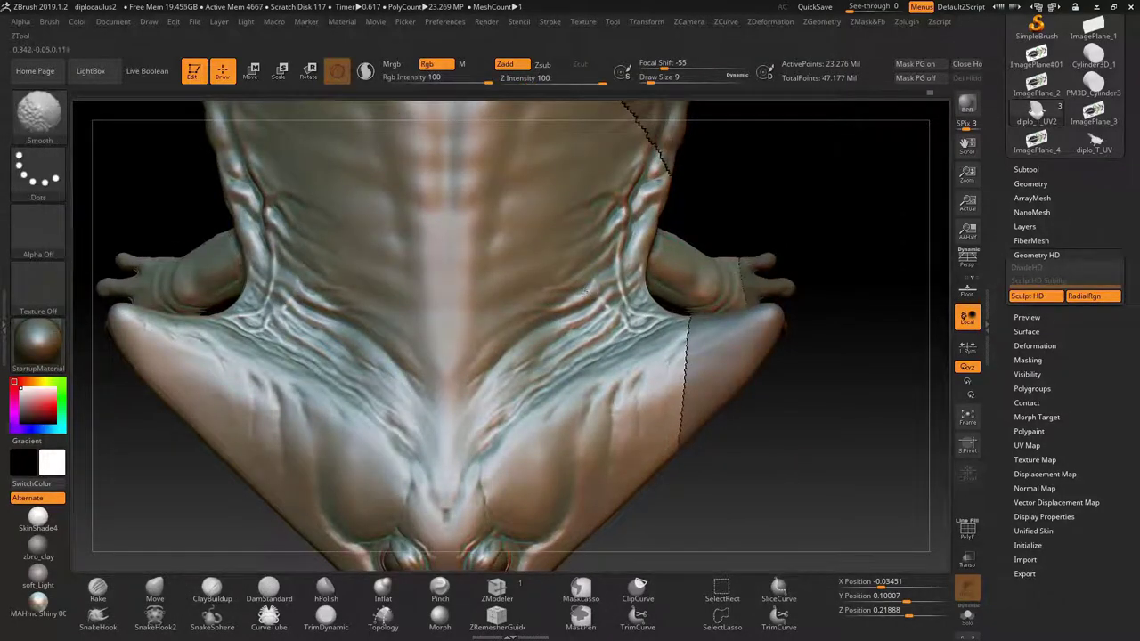
{"action": "mouse_move", "coordinate": [610, 278]}
{"action": "right_mouse_down"}
{"action": "mouse_move", "coordinate": [626, 238]}
{"action": "mouse_move", "coordinate": [823, 270]}
{"action": "mouse_move", "coordinate": [756, 374]}
{"action": "mouse_move", "coordinate": [538, 319]}
{"action": "right_mouse_up"}
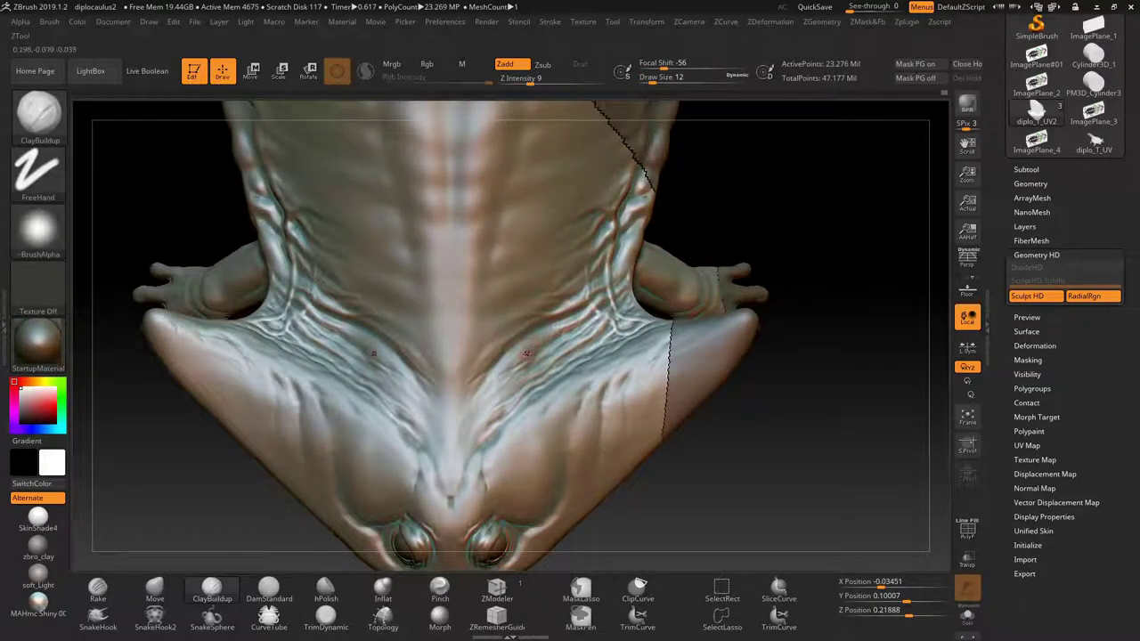
Step: Reselect Rake and frame the whole model with the head at the bottom
{"action": "key", "text": "b"}
{"action": "key", "text": "r"}
{"action": "key", "text": "a"}
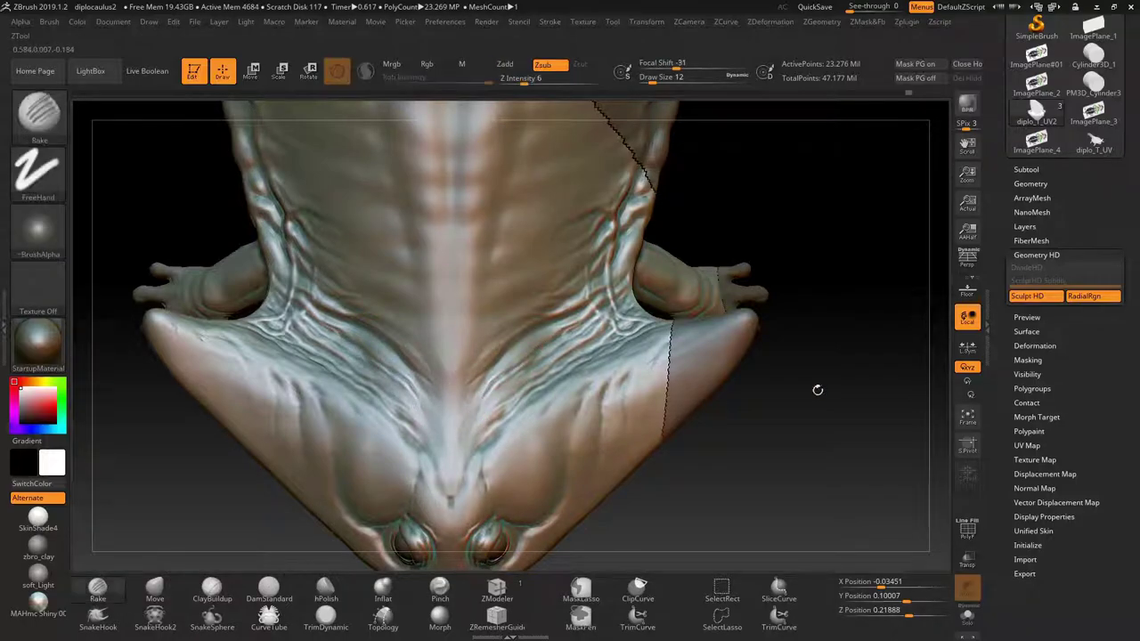
{"action": "key", "text": "f"}
{"action": "mouse_move", "coordinate": [739, 415]}
{"action": "right_mouse_down"}
{"action": "mouse_move", "coordinate": [720, 364]}
{"action": "mouse_move", "coordinate": [88, 419]}
{"action": "right_mouse_up"}
Step: Try MatCap White and Reflect2, then apply the MAHmc Dirty Blue 03 material
{"action": "key", "text": "m"}
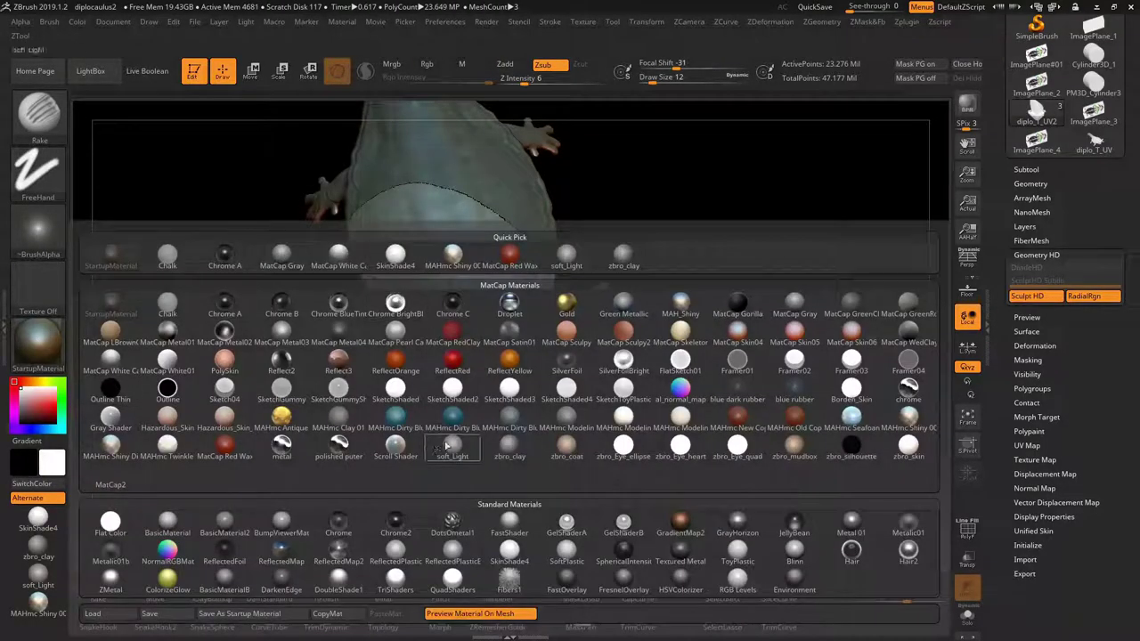
{"action": "left_click", "coordinate": [625, 449]}
{"action": "mouse_move", "coordinate": [625, 449]}
{"action": "right_mouse_down"}
{"action": "mouse_move", "coordinate": [448, 501]}
{"action": "mouse_move", "coordinate": [176, 391]}
{"action": "right_mouse_up"}
{"action": "key", "text": "m"}
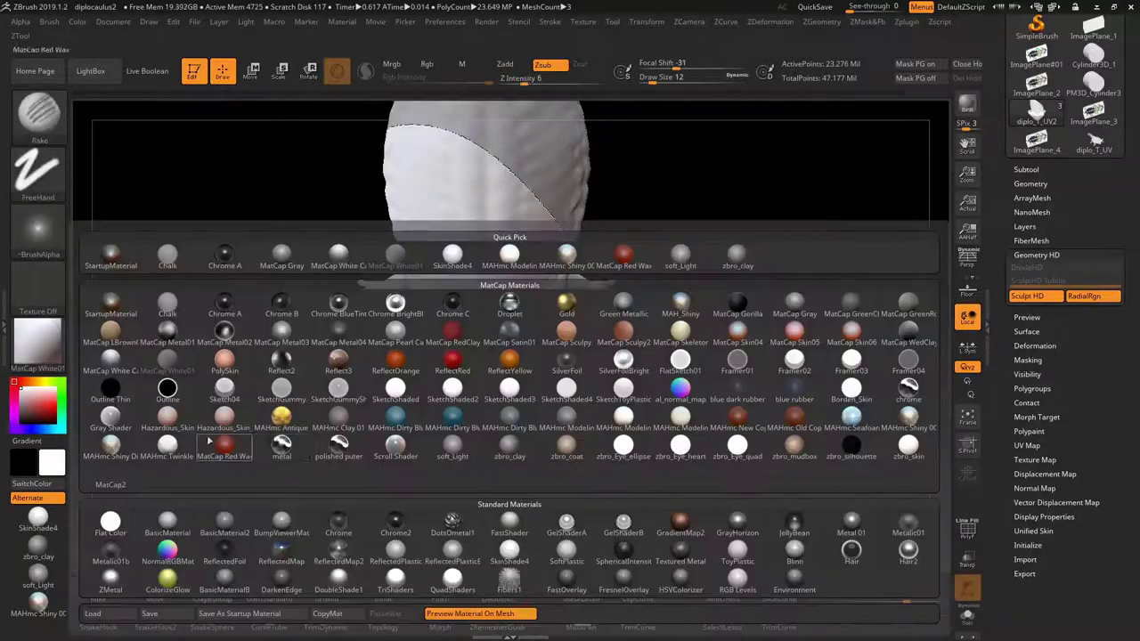
{"action": "left_click", "coordinate": [624, 419]}
{"action": "right_click_drag", "start_coordinate": [623, 419], "coordinate": [657, 385]}
{"action": "key", "text": "m"}
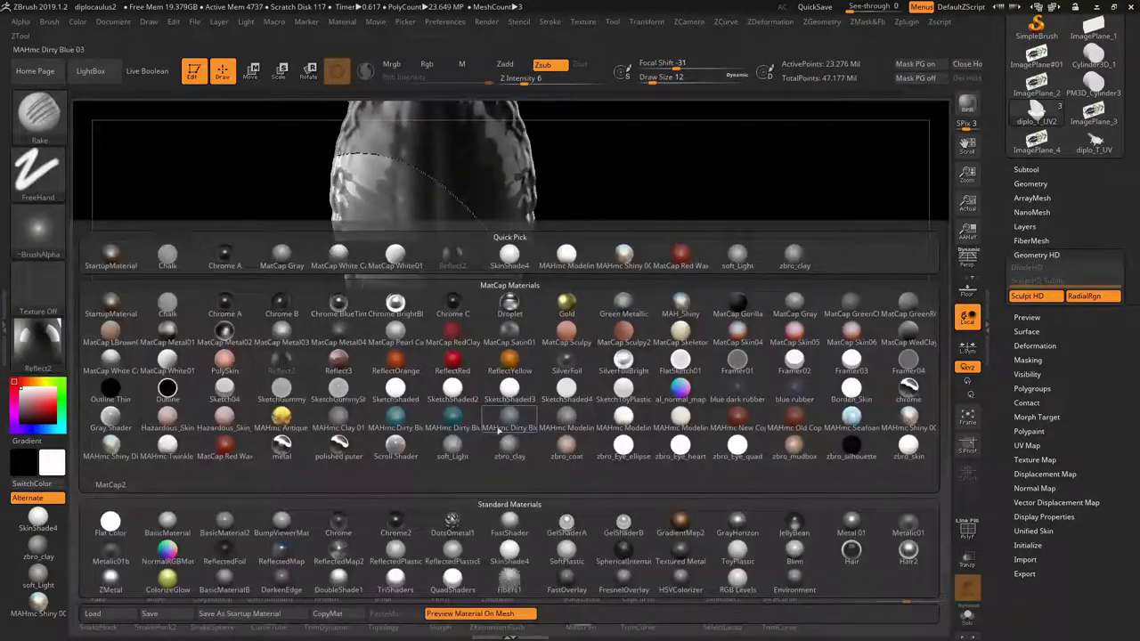
{"action": "left_click", "coordinate": [504, 429]}
{"action": "mouse_move", "coordinate": [504, 429]}
{"action": "right_mouse_down"}
{"action": "mouse_move", "coordinate": [217, 554]}
{"action": "mouse_move", "coordinate": [733, 157]}
{"action": "right_mouse_up"}
{"action": "left_click", "coordinate": [68, 249]}
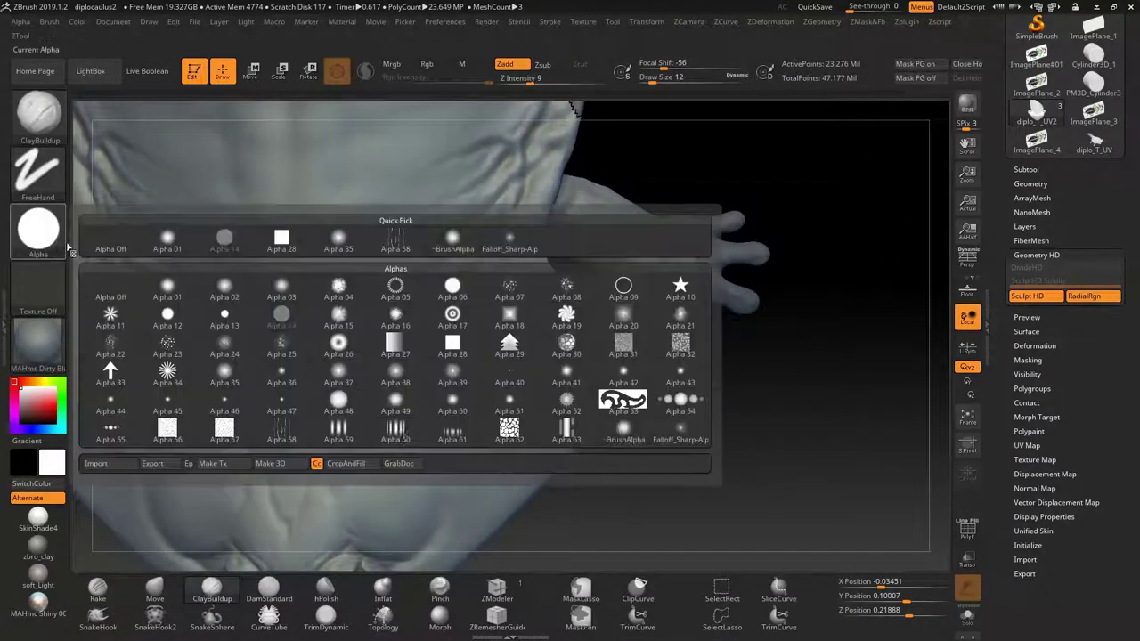
Step: Sculpt thin chest wrinkle folds with ClayBuildup using Alpha 06 at Draw Size 7, smoothing with Shift
{"action": "left_click", "coordinate": [443, 296]}
{"action": "mouse_move", "coordinate": [369, 340]}
{"action": "right_mouse_down"}
{"action": "mouse_move", "coordinate": [403, 314]}
{"action": "mouse_move", "coordinate": [332, 347]}
{"action": "right_mouse_up"}
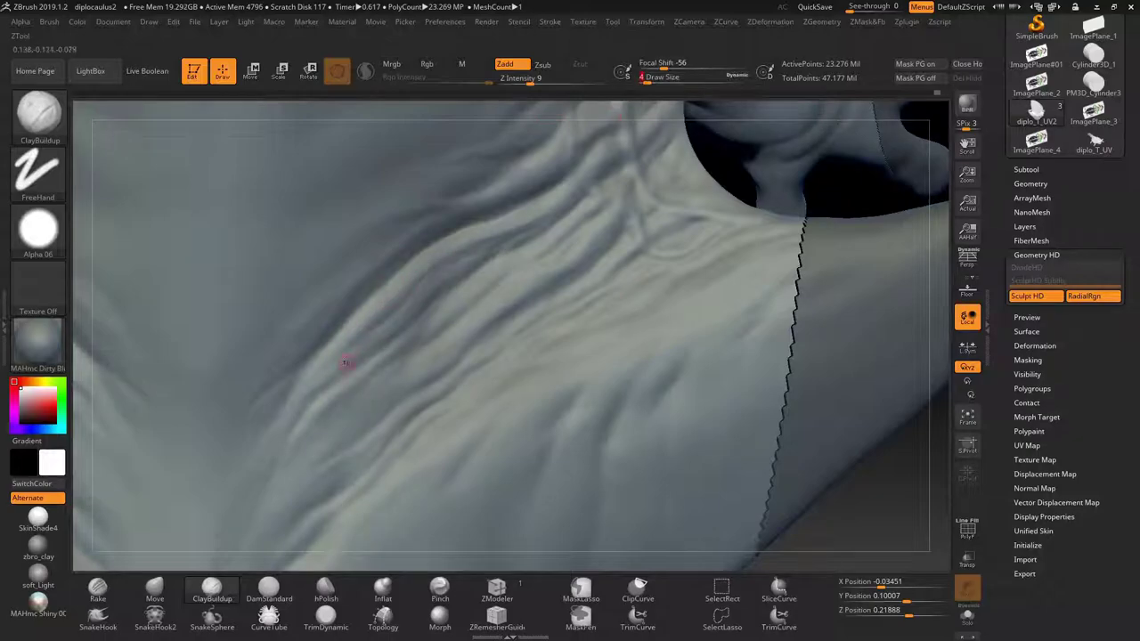
{"action": "key", "text": "bracketright"}
{"action": "key", "text": "bracketright"}
{"action": "key", "text": "bracketright"}
{"action": "key", "text": "shift"}
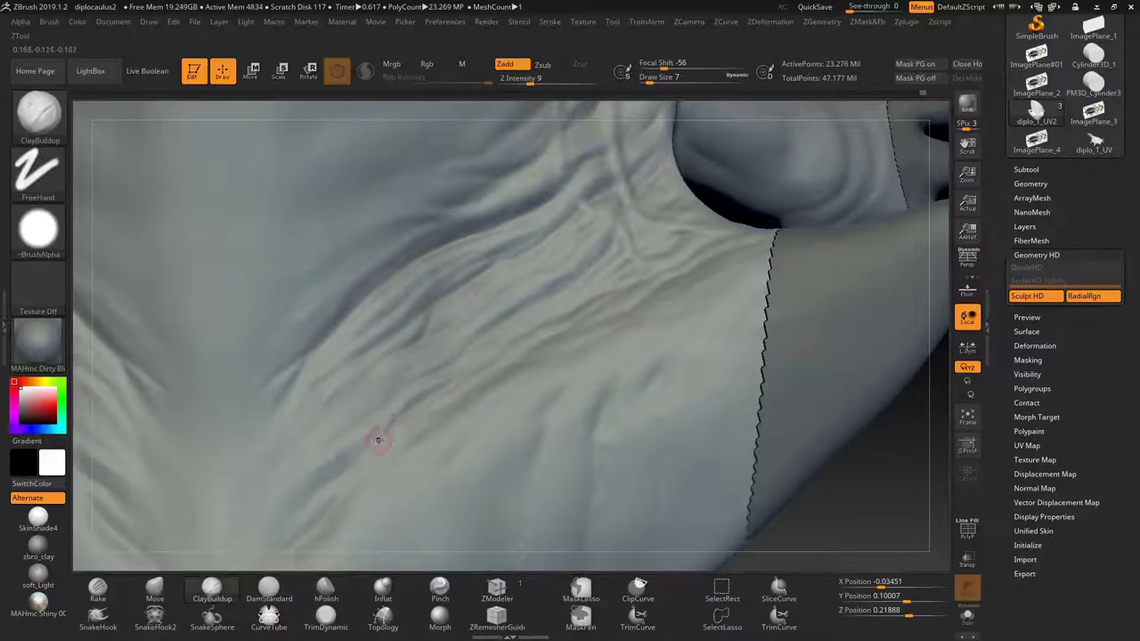
{"action": "right_click_drag", "start_coordinate": [610, 330], "coordinate": [426, 363]}
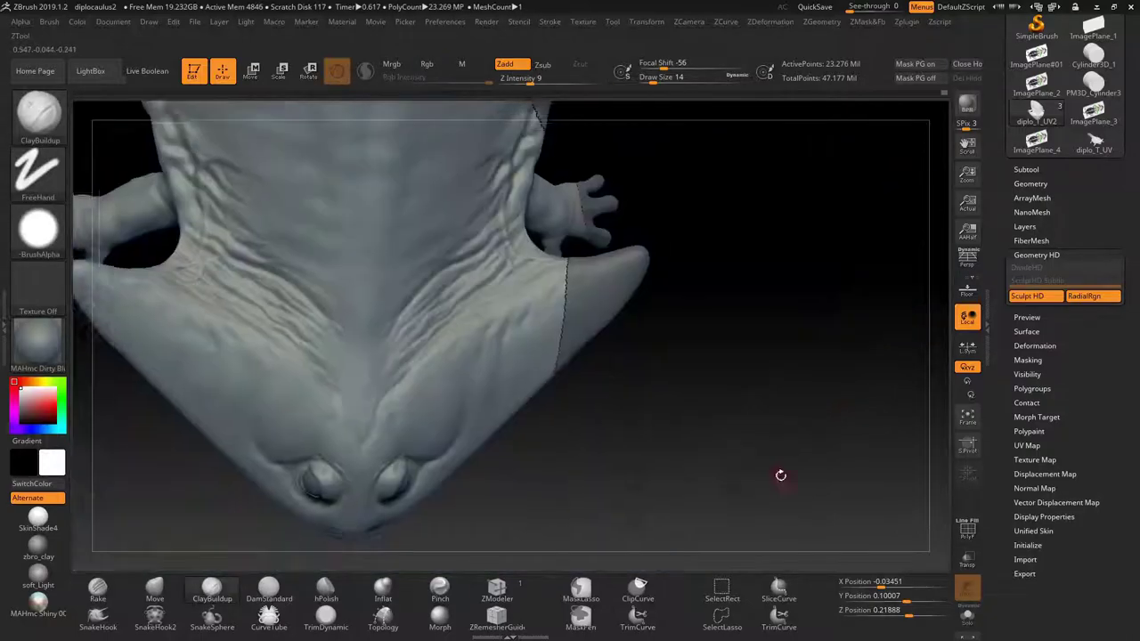
{"action": "right_click_drag", "start_coordinate": [428, 316], "coordinate": [401, 256]}
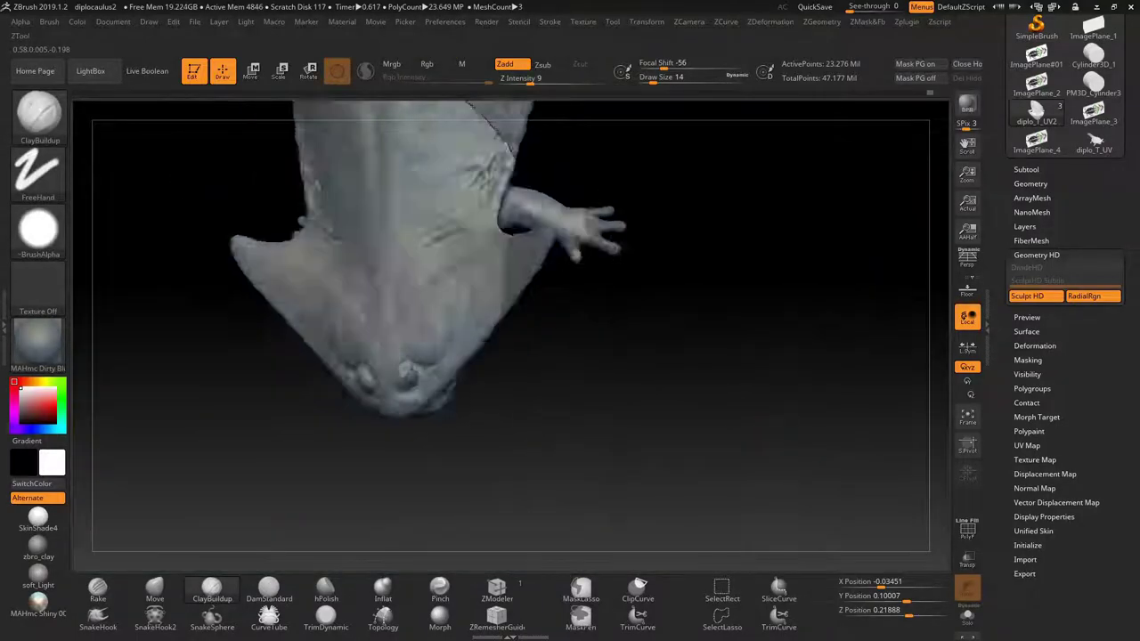
{"action": "mouse_move", "coordinate": [288, 361]}
{"action": "right_mouse_down"}
{"action": "mouse_move", "coordinate": [665, 415]}
{"action": "mouse_move", "coordinate": [456, 264]}
{"action": "right_mouse_up"}
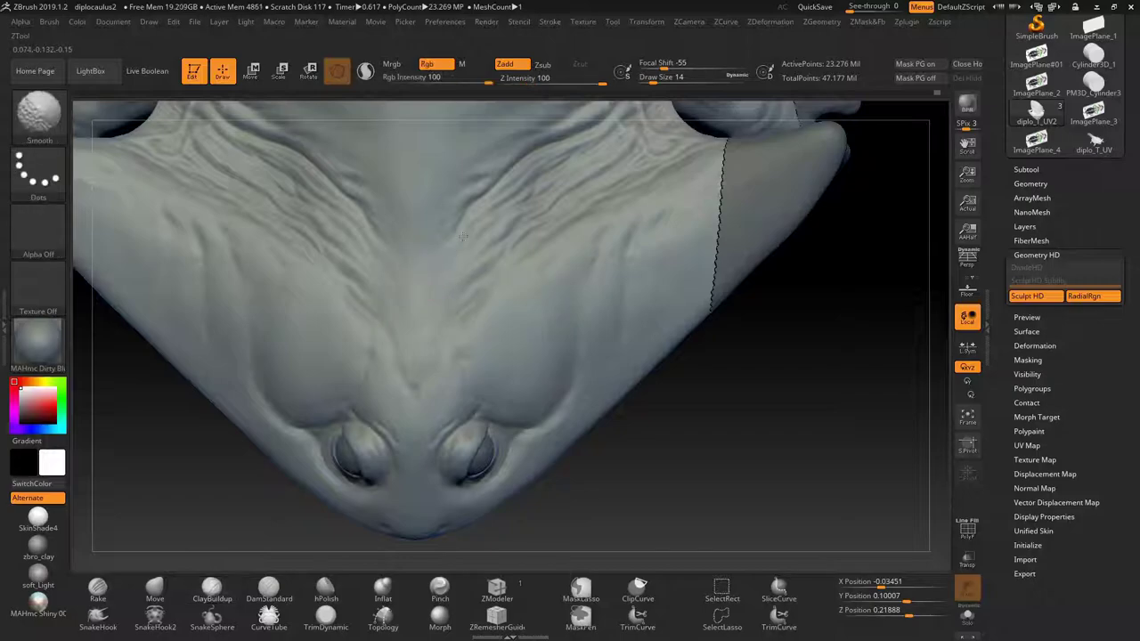
{"action": "mouse_move", "coordinate": [428, 333]}
{"action": "right_mouse_down", "text": "ctrl"}
{"action": "mouse_move", "coordinate": [716, 397]}
{"action": "mouse_move", "coordinate": [473, 303]}
{"action": "mouse_move", "coordinate": [427, 377]}
{"action": "mouse_move", "coordinate": [811, 414]}
{"action": "mouse_move", "coordinate": [455, 272]}
{"action": "mouse_move", "coordinate": [547, 267]}
{"action": "mouse_move", "coordinate": [362, 294]}
{"action": "mouse_move", "coordinate": [520, 173]}
{"action": "right_mouse_up", "text": "ctrl"}
{"action": "key", "text": "shift"}
{"action": "key", "text": "shift"}
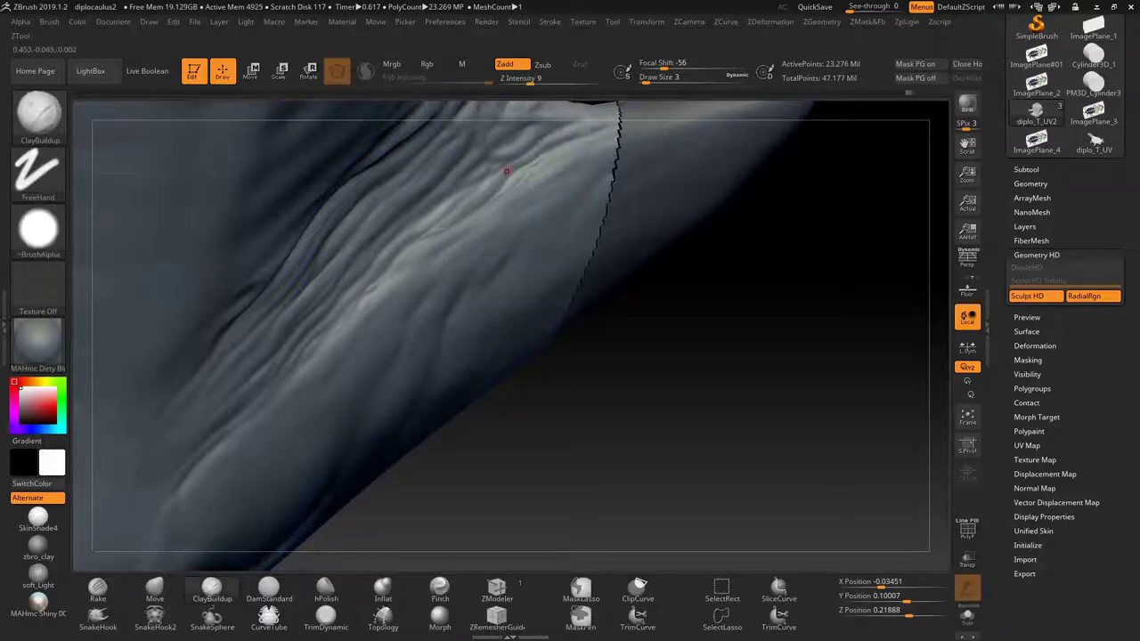
Step: Save the project and raise the Rake brush depth to 10 on the throat folds
{"action": "key", "text": "ctrl+s"}
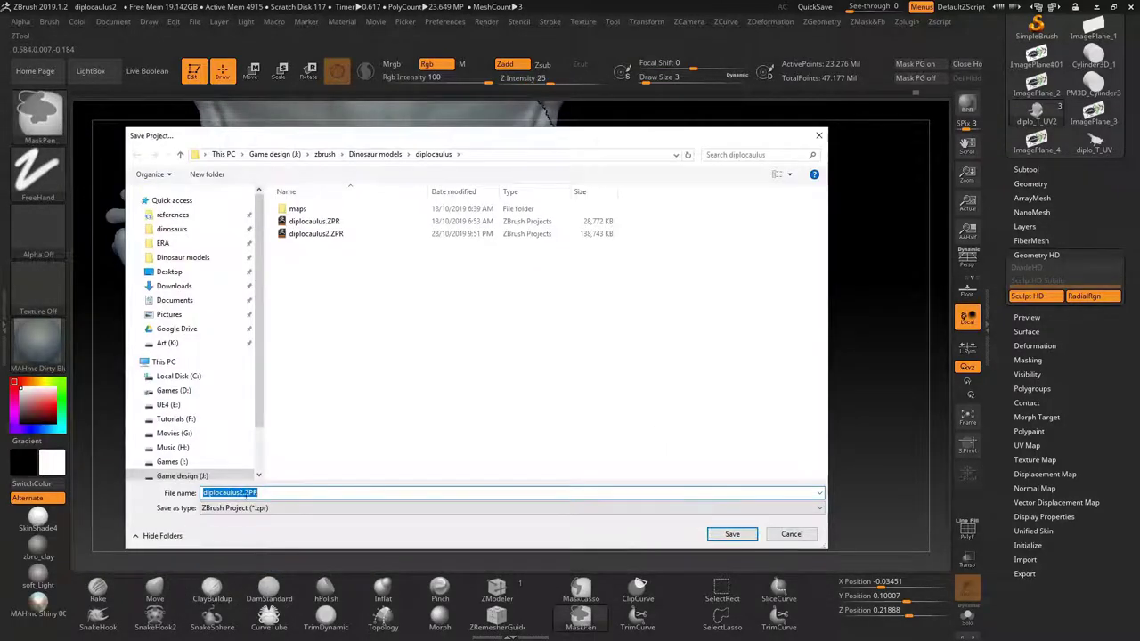
{"action": "key", "text": "Return"}
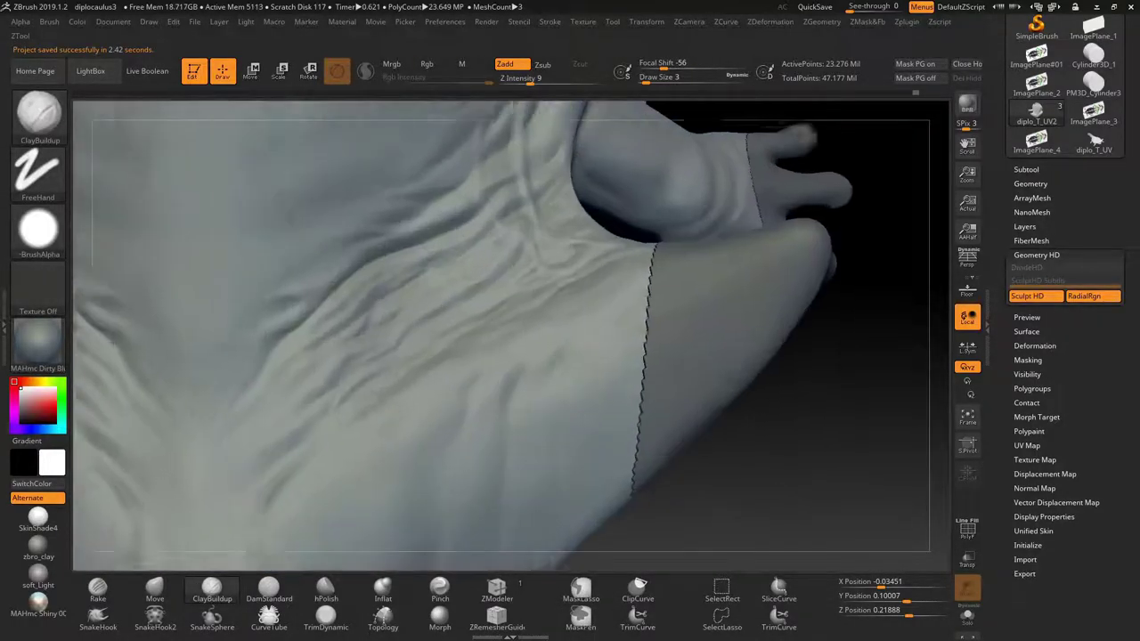
{"action": "key", "text": "shift"}
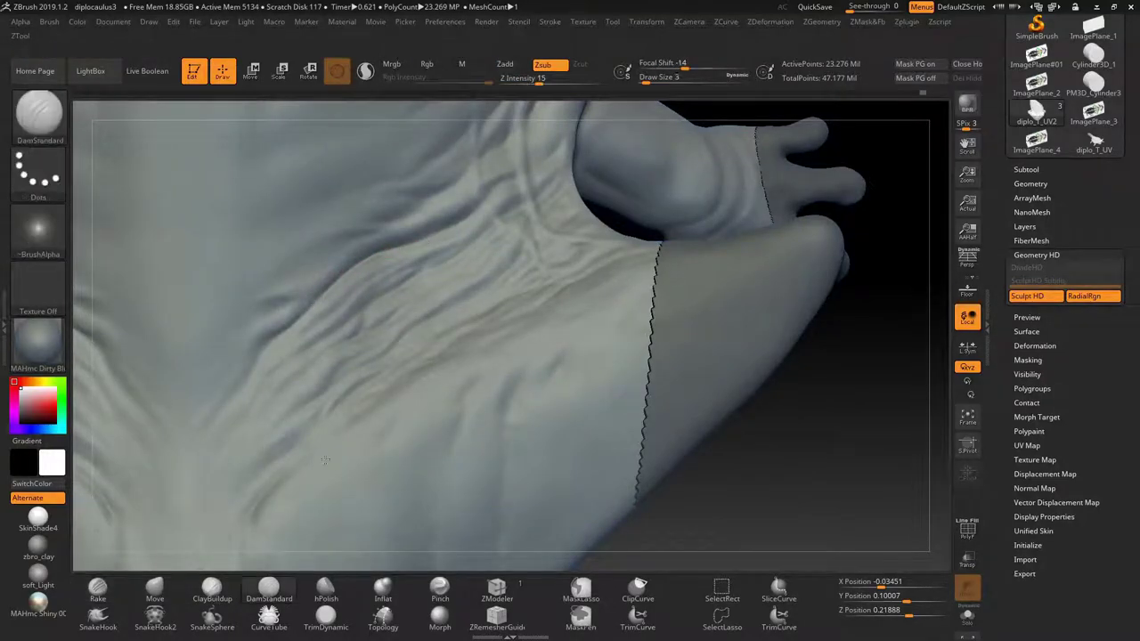
{"action": "mouse_move", "coordinate": [356, 262]}
{"action": "right_mouse_down"}
{"action": "mouse_move", "coordinate": [338, 345]}
{"action": "mouse_move", "coordinate": [433, 318]}
{"action": "right_mouse_up"}
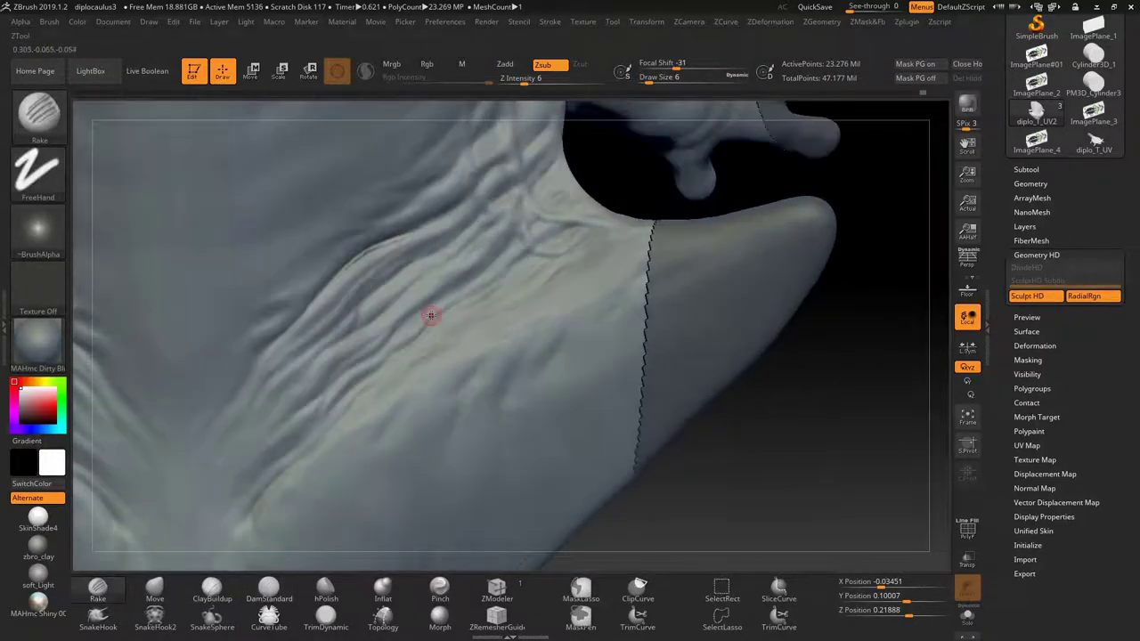
{"action": "right_click_drag", "start_coordinate": [338, 397], "coordinate": [372, 375]}
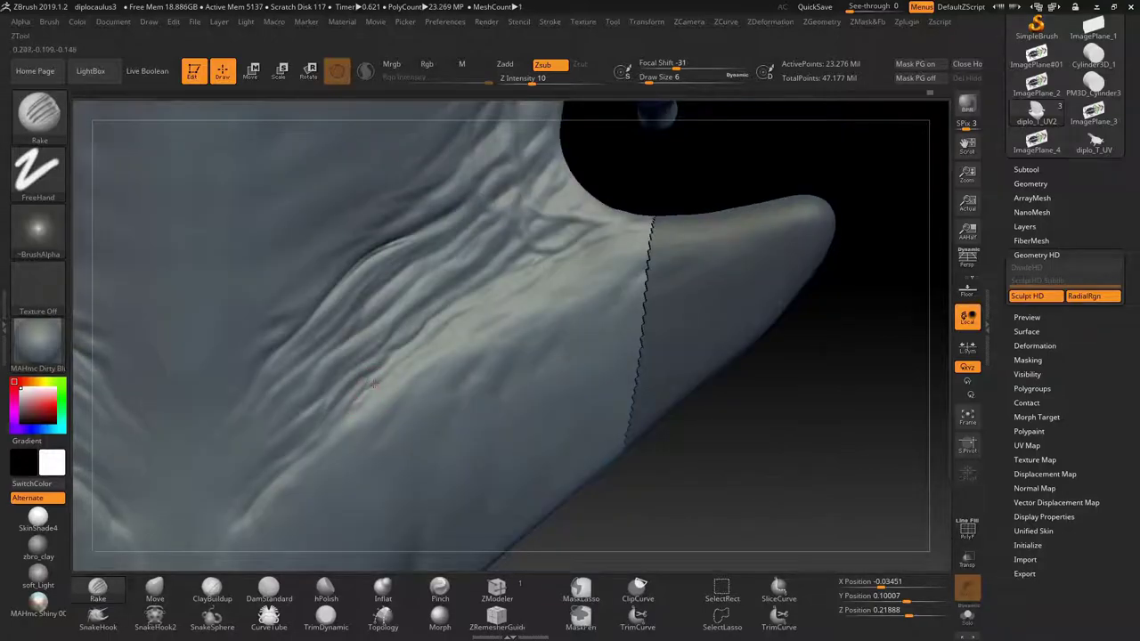
Step: Carve fine DamStandard creases into the chest and throat folds beside the forelimb
{"action": "key", "text": "b"}
{"action": "key", "text": "d"}
{"action": "key", "text": "s"}
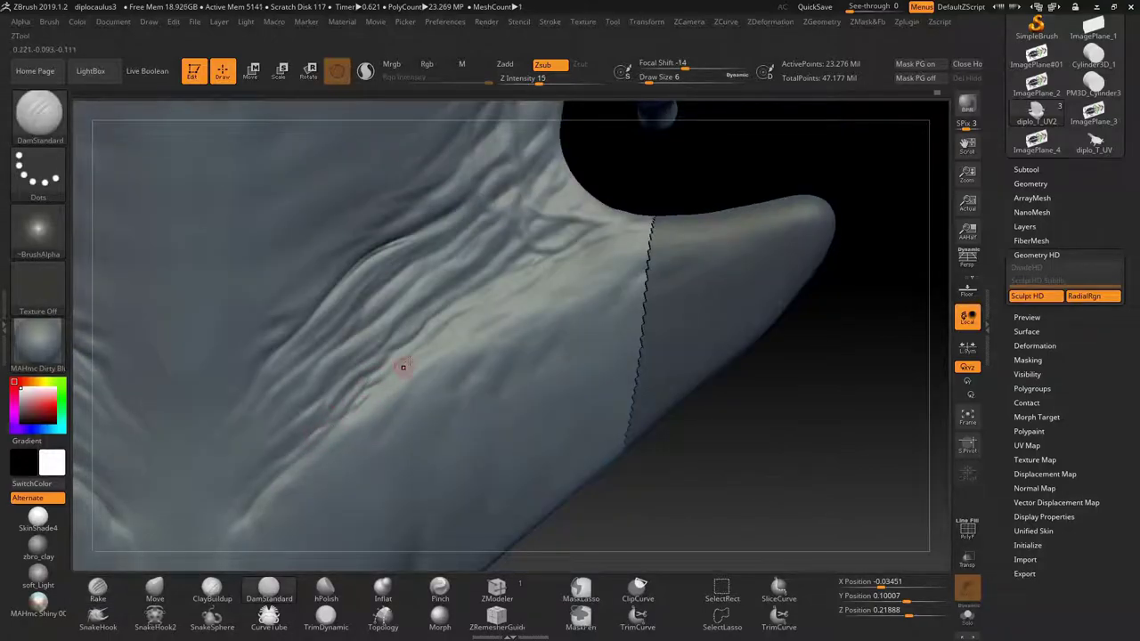
{"action": "mouse_move", "coordinate": [461, 301]}
{"action": "right_mouse_down"}
{"action": "mouse_move", "coordinate": [779, 448]}
{"action": "mouse_move", "coordinate": [796, 386]}
{"action": "mouse_move", "coordinate": [697, 421]}
{"action": "right_mouse_up"}
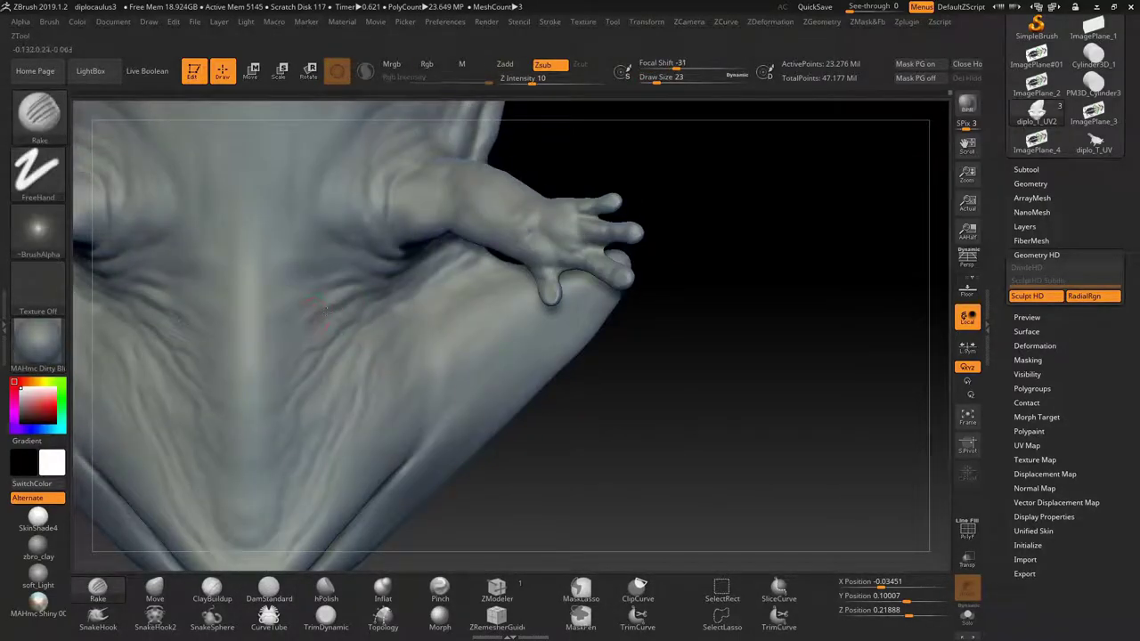
{"action": "right_click_drag", "start_coordinate": [355, 296], "coordinate": [681, 422]}
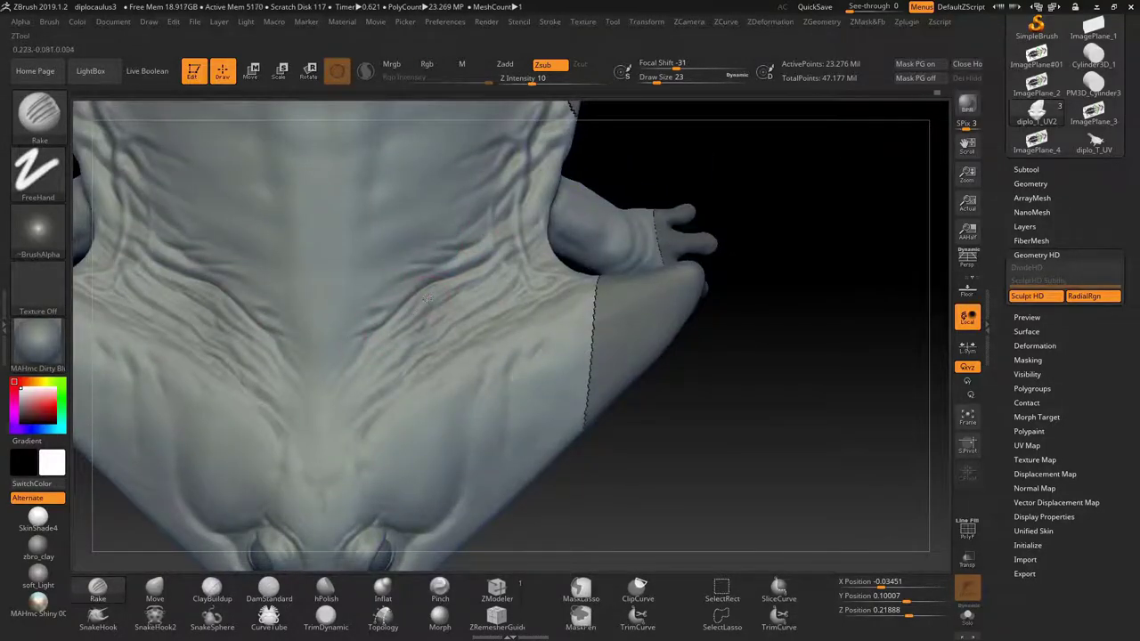
{"action": "right_click_drag", "start_coordinate": [428, 344], "coordinate": [458, 323]}
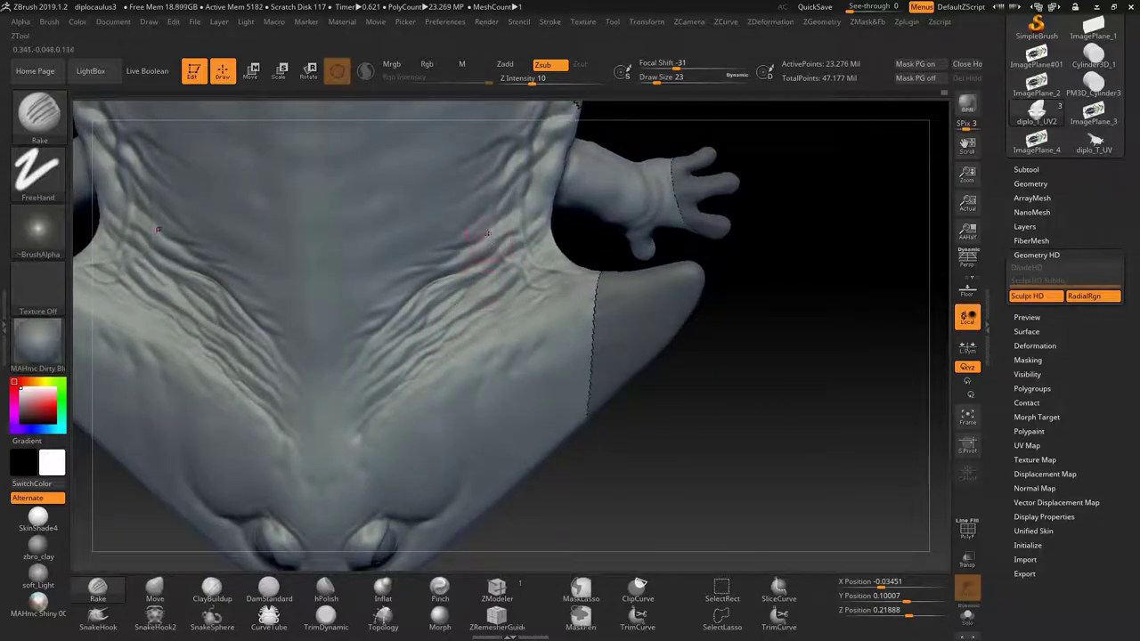
{"action": "mouse_move", "coordinate": [534, 232]}
{"action": "right_mouse_down"}
{"action": "mouse_move", "coordinate": [486, 316]}
{"action": "mouse_move", "coordinate": [703, 435]}
{"action": "mouse_move", "coordinate": [808, 309]}
{"action": "mouse_move", "coordinate": [522, 251]}
{"action": "mouse_move", "coordinate": [819, 273]}
{"action": "mouse_move", "coordinate": [464, 297]}
{"action": "mouse_move", "coordinate": [485, 289]}
{"action": "right_mouse_up"}
{"action": "right_click_drag", "start_coordinate": [753, 328], "coordinate": [346, 280]}
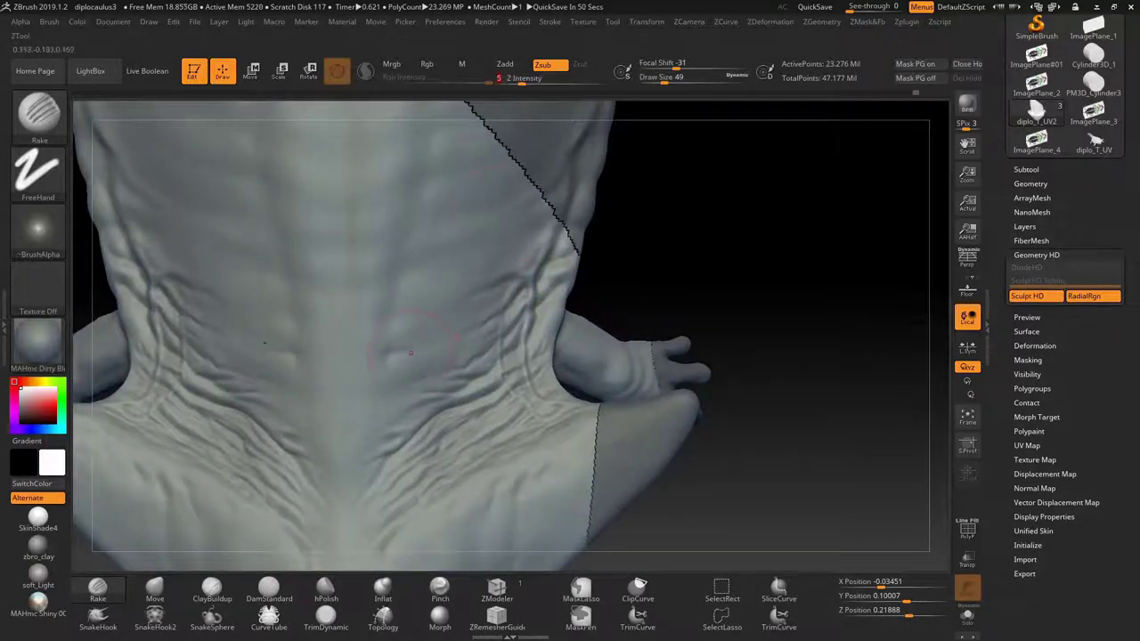
Step: Enlarge the Rake brush, lower Z Intensity to 2, and rake soft wrinkles across the throat
{"action": "key", "text": "bracketright"}
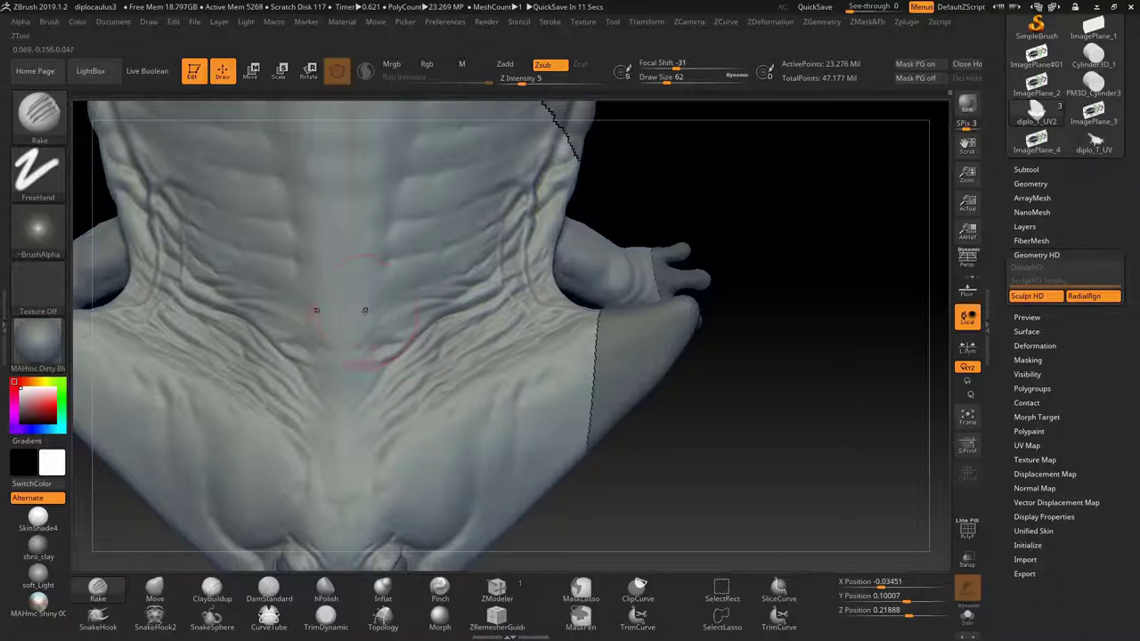
{"action": "left_click_drag", "start_coordinate": [521, 78], "coordinate": [512, 78]}
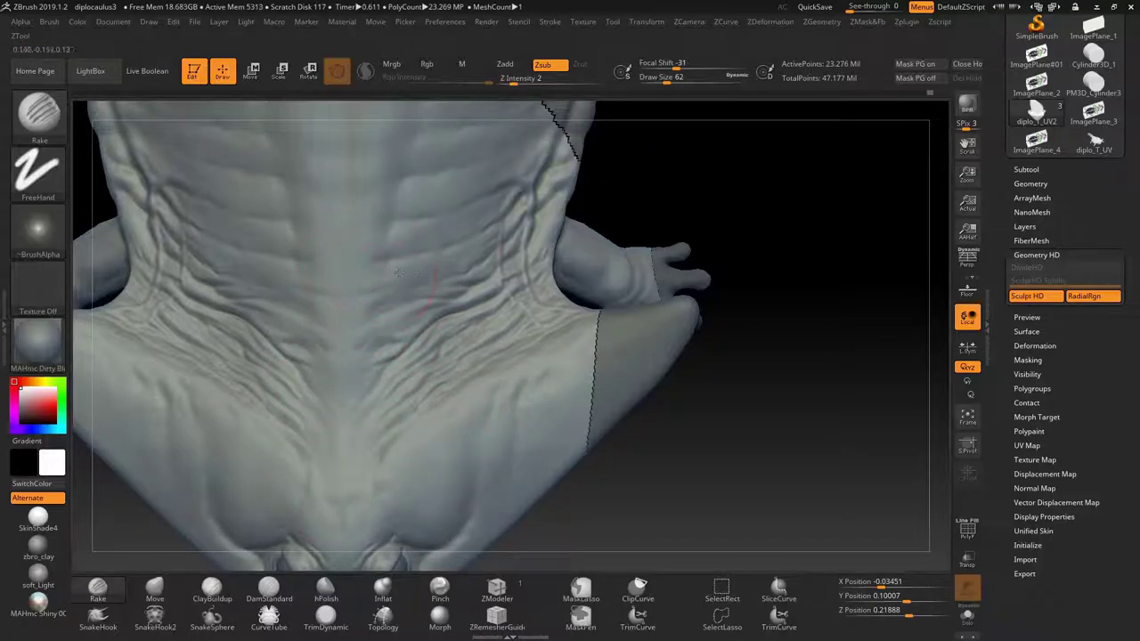
{"action": "right_click_drag", "start_coordinate": [400, 272], "coordinate": [395, 336]}
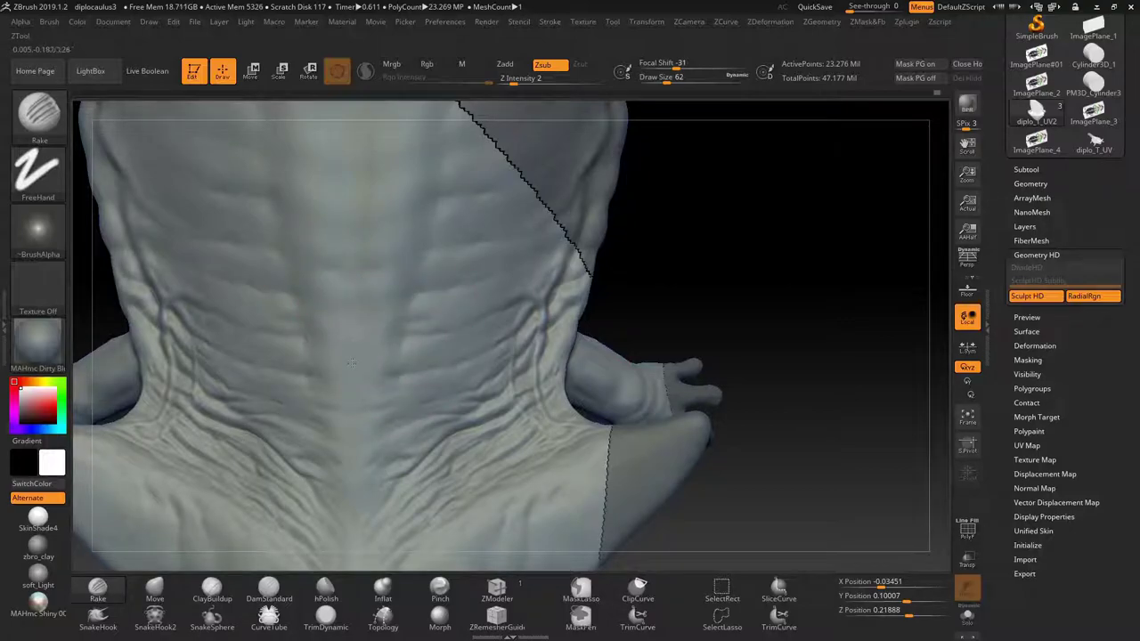
{"action": "left_click_drag", "start_coordinate": [736, 313], "coordinate": [396, 262]}
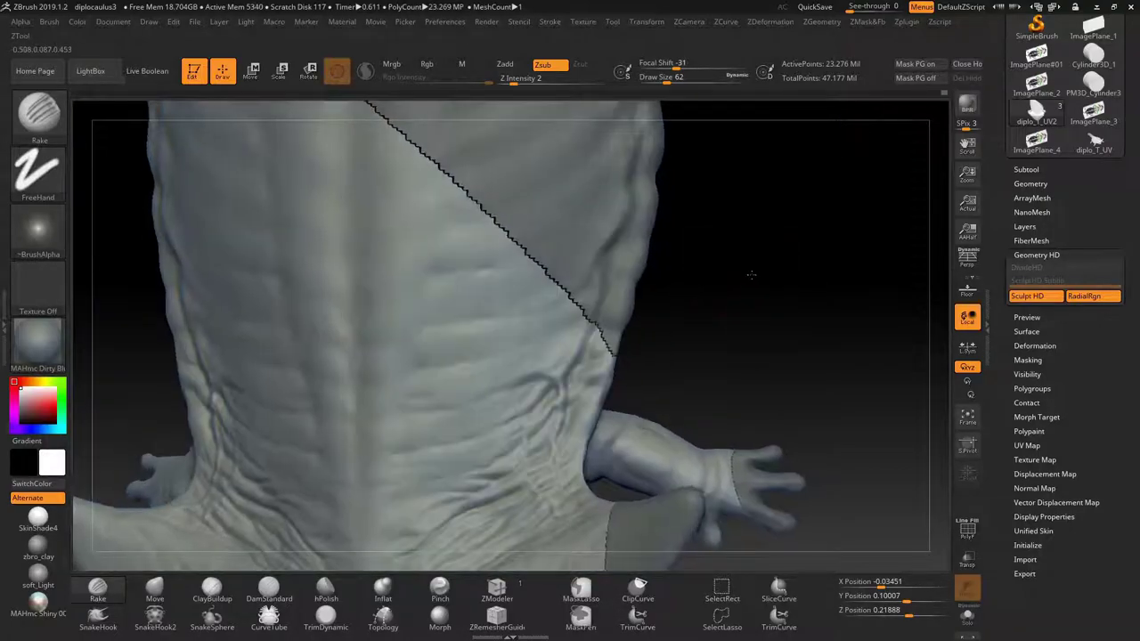
{"action": "right_click_drag", "start_coordinate": [393, 293], "coordinate": [217, 255]}
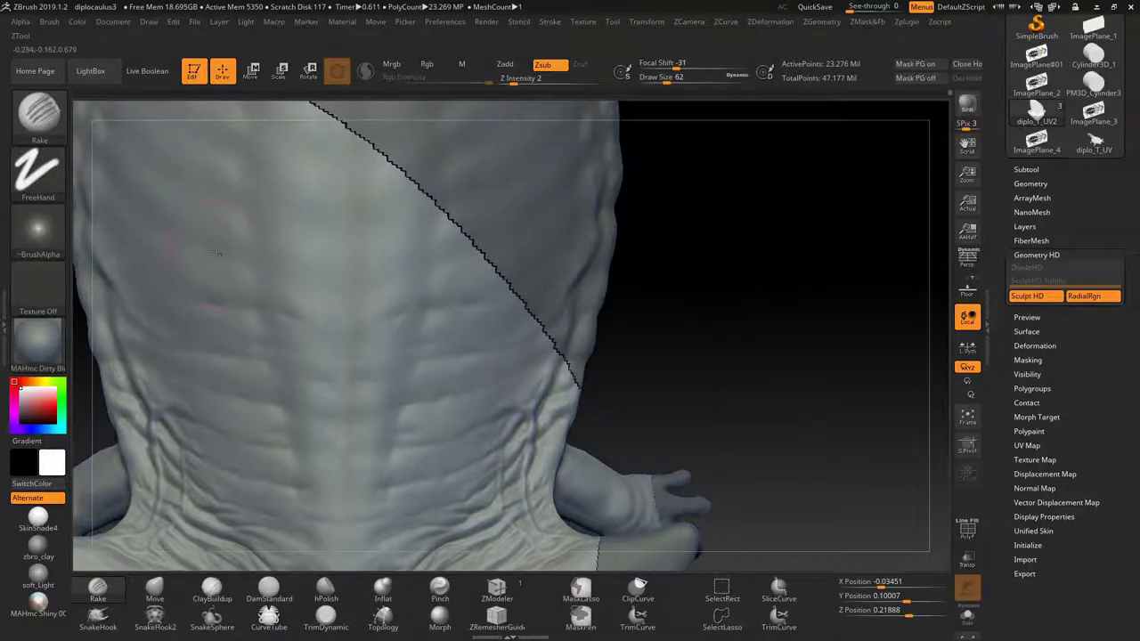
{"action": "right_click_drag", "start_coordinate": [341, 269], "coordinate": [347, 353], "text": "alt"}
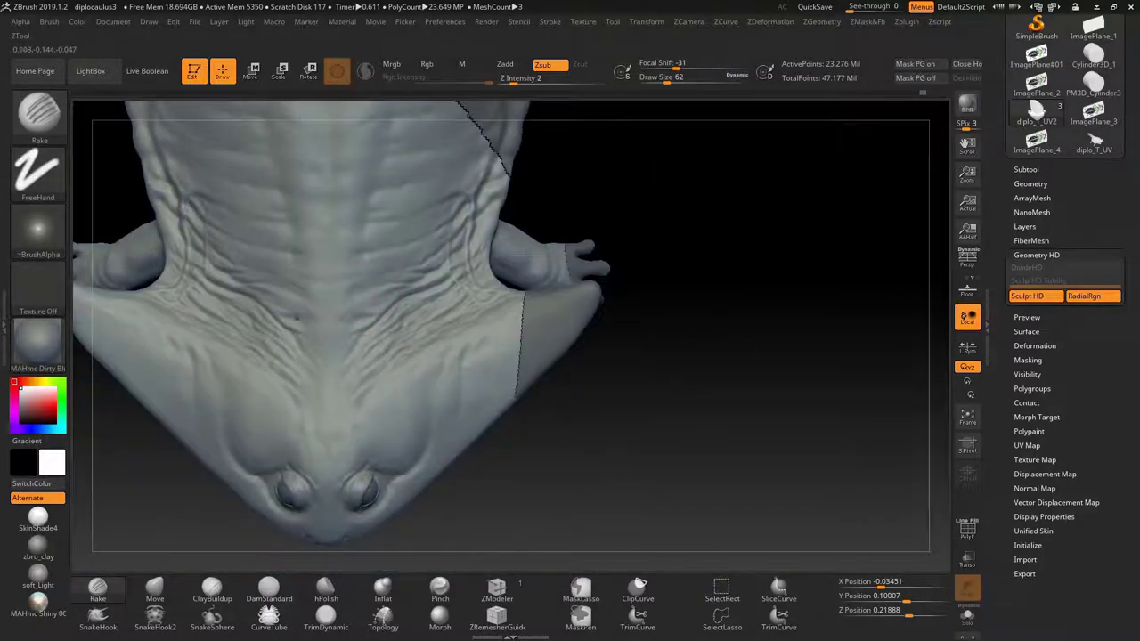
{"action": "mouse_move", "coordinate": [356, 400]}
{"action": "right_mouse_down"}
{"action": "mouse_move", "coordinate": [424, 322]}
{"action": "mouse_move", "coordinate": [497, 342]}
{"action": "right_mouse_up"}
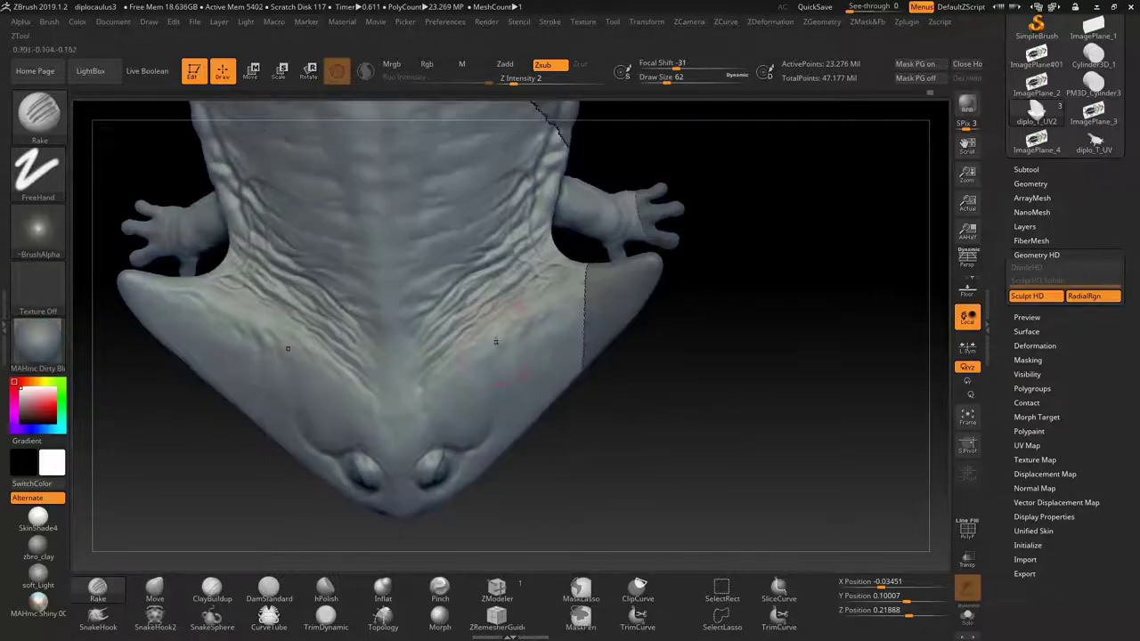
{"action": "mouse_move", "coordinate": [363, 395]}
{"action": "right_mouse_down"}
{"action": "mouse_move", "coordinate": [375, 321]}
{"action": "mouse_move", "coordinate": [401, 338]}
{"action": "mouse_move", "coordinate": [336, 387]}
{"action": "mouse_move", "coordinate": [342, 310]}
{"action": "right_mouse_up"}
Step: Shrink the Rake brush and rake wrinkles along the right flank and belly
{"action": "key", "text": "bracketleft"}
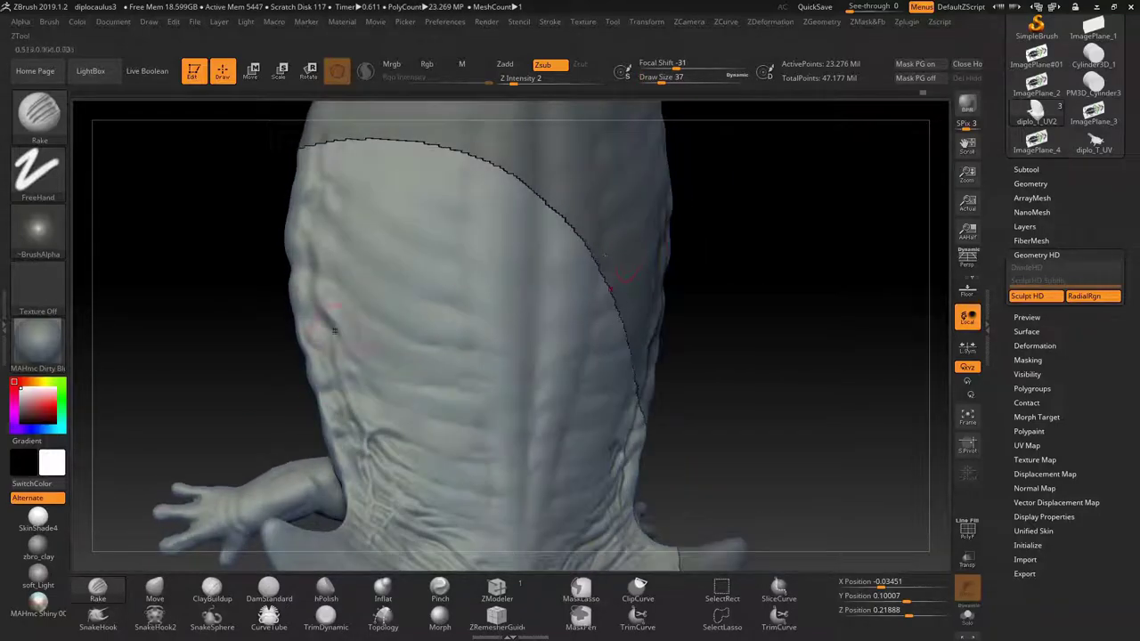
{"action": "right_click_drag", "start_coordinate": [332, 272], "coordinate": [307, 250]}
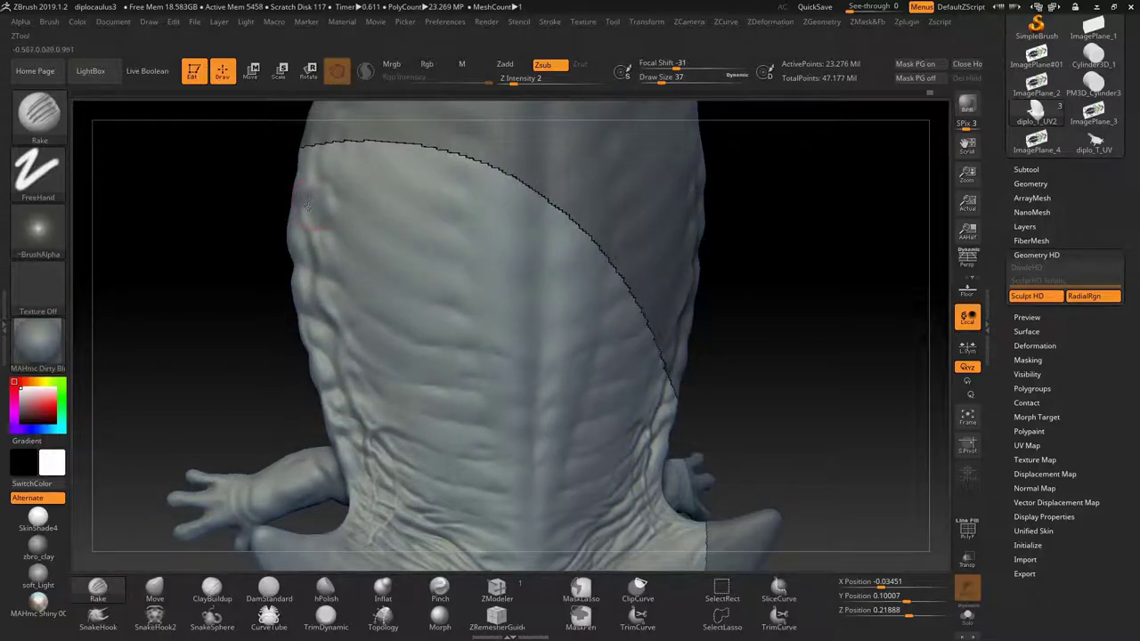
{"action": "right_click_drag", "start_coordinate": [319, 236], "coordinate": [329, 220]}
{"action": "right_click_drag", "start_coordinate": [421, 268], "coordinate": [496, 279]}
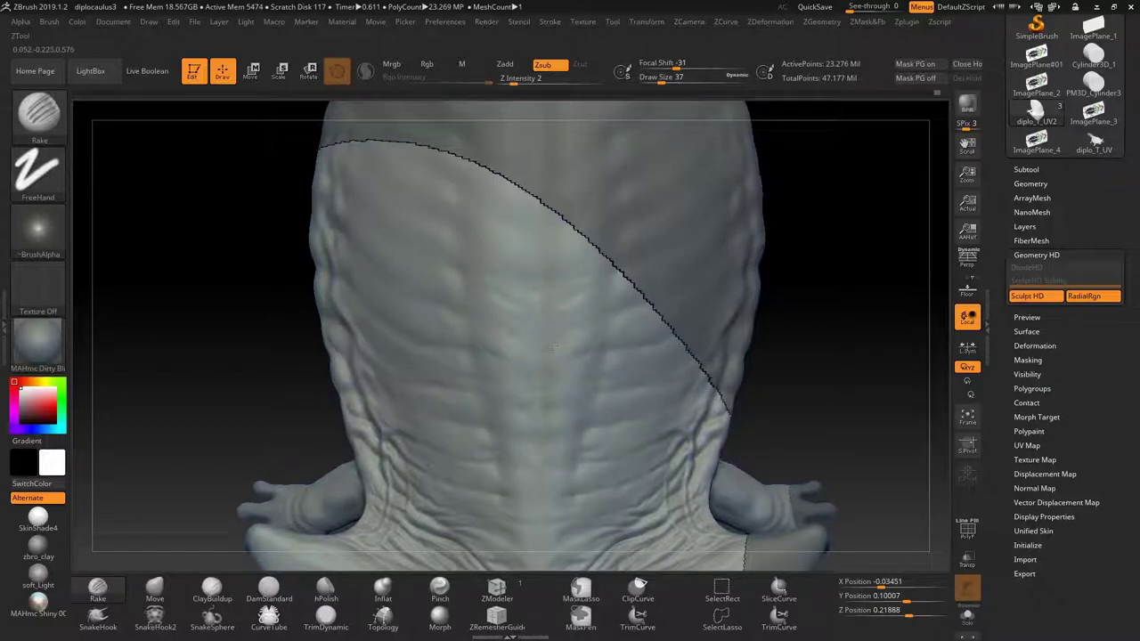
{"action": "mouse_move", "coordinate": [873, 358]}
{"action": "right_mouse_down"}
{"action": "mouse_move", "coordinate": [472, 271]}
{"action": "mouse_move", "coordinate": [508, 298]}
{"action": "right_mouse_up"}
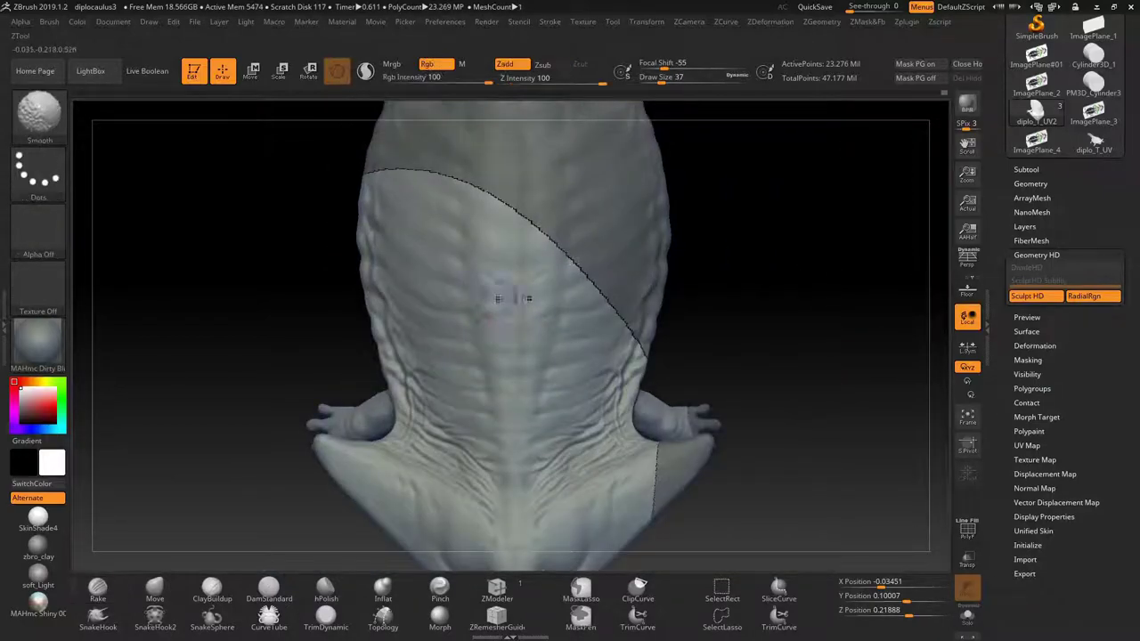
{"action": "right_click_drag", "start_coordinate": [756, 570], "coordinate": [586, 348], "text": "ctrl"}
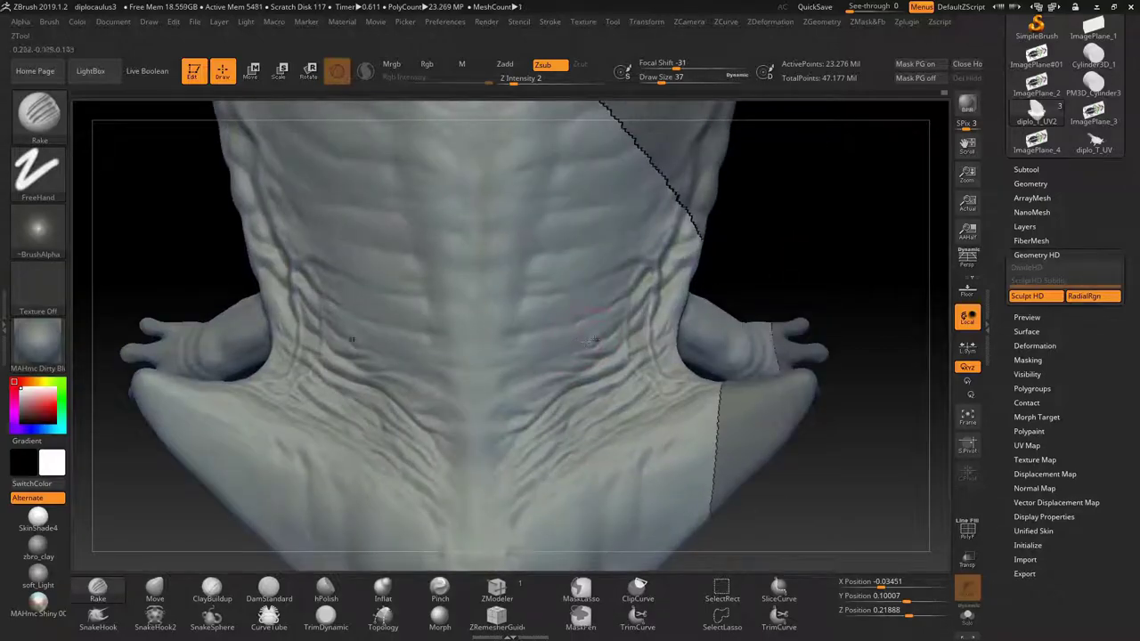
Step: Carve sharp DamStandard creases between the forelimbs at Z Intensity 18
{"action": "key", "text": "b"}
{"action": "key", "text": "d"}
{"action": "key", "text": "s"}
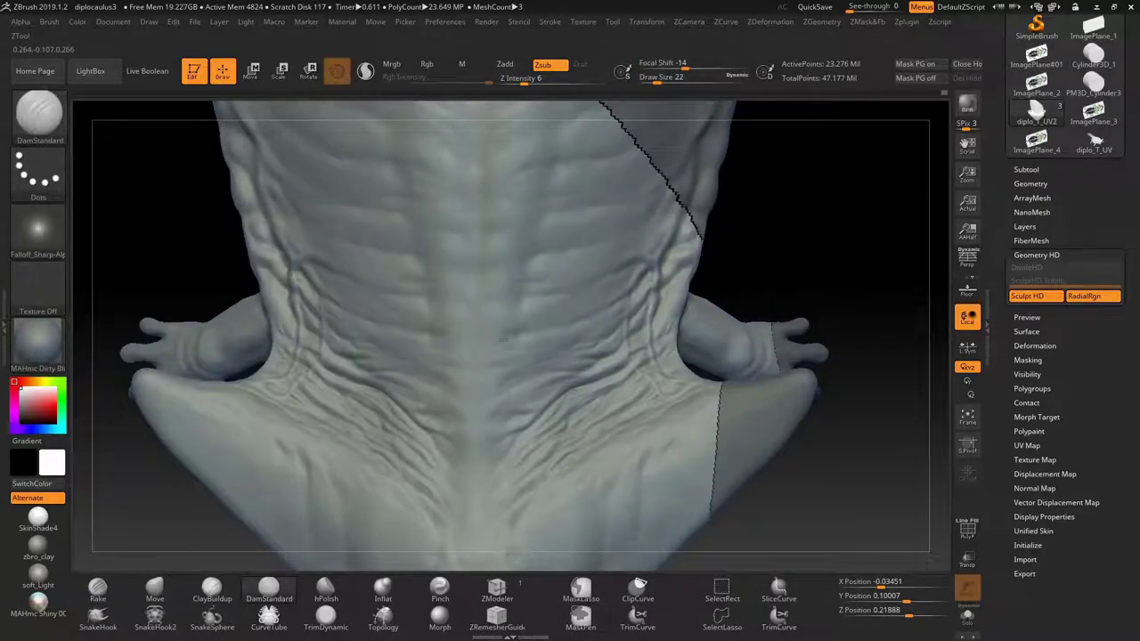
{"action": "key", "text": "ctrl"}
{"action": "left_click", "coordinate": [553, 78]}
{"action": "left_click_drag", "start_coordinate": [552, 78], "coordinate": [556, 78]}
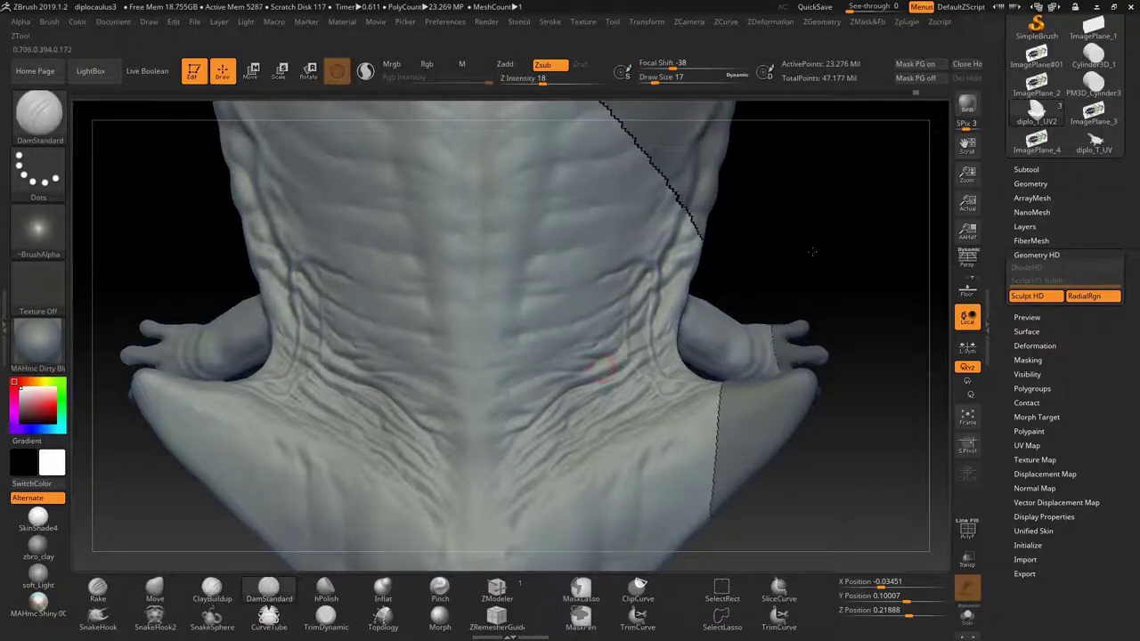
{"action": "left_click_drag", "start_coordinate": [712, 234], "coordinate": [552, 278]}
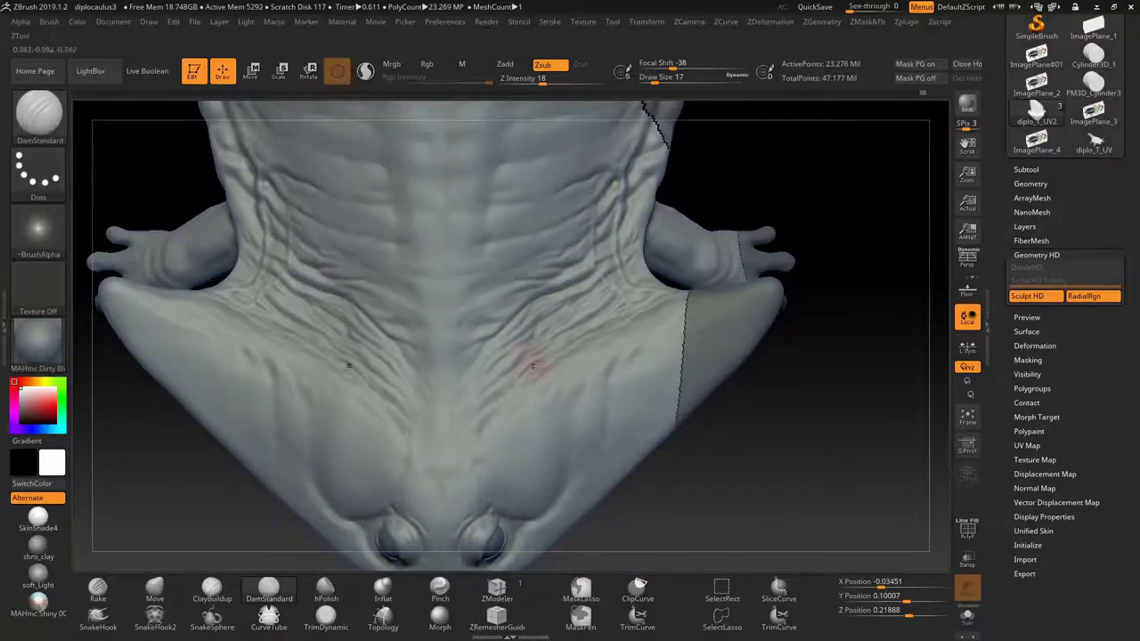
{"action": "left_click_drag", "start_coordinate": [802, 374], "coordinate": [784, 392]}
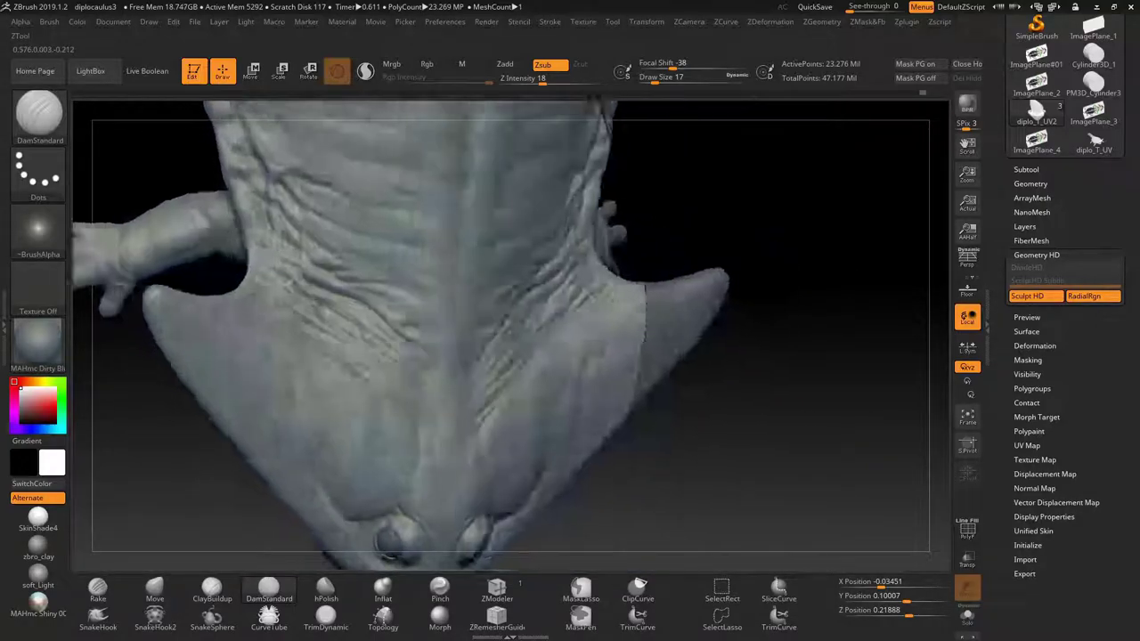
{"action": "left_click_drag", "start_coordinate": [821, 354], "coordinate": [818, 398]}
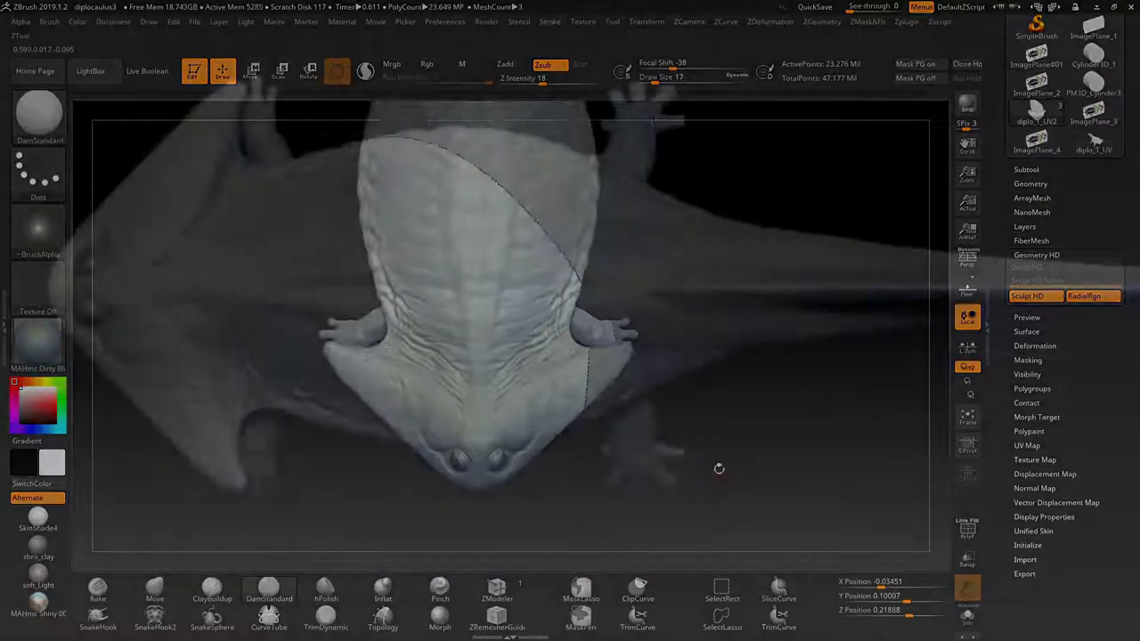